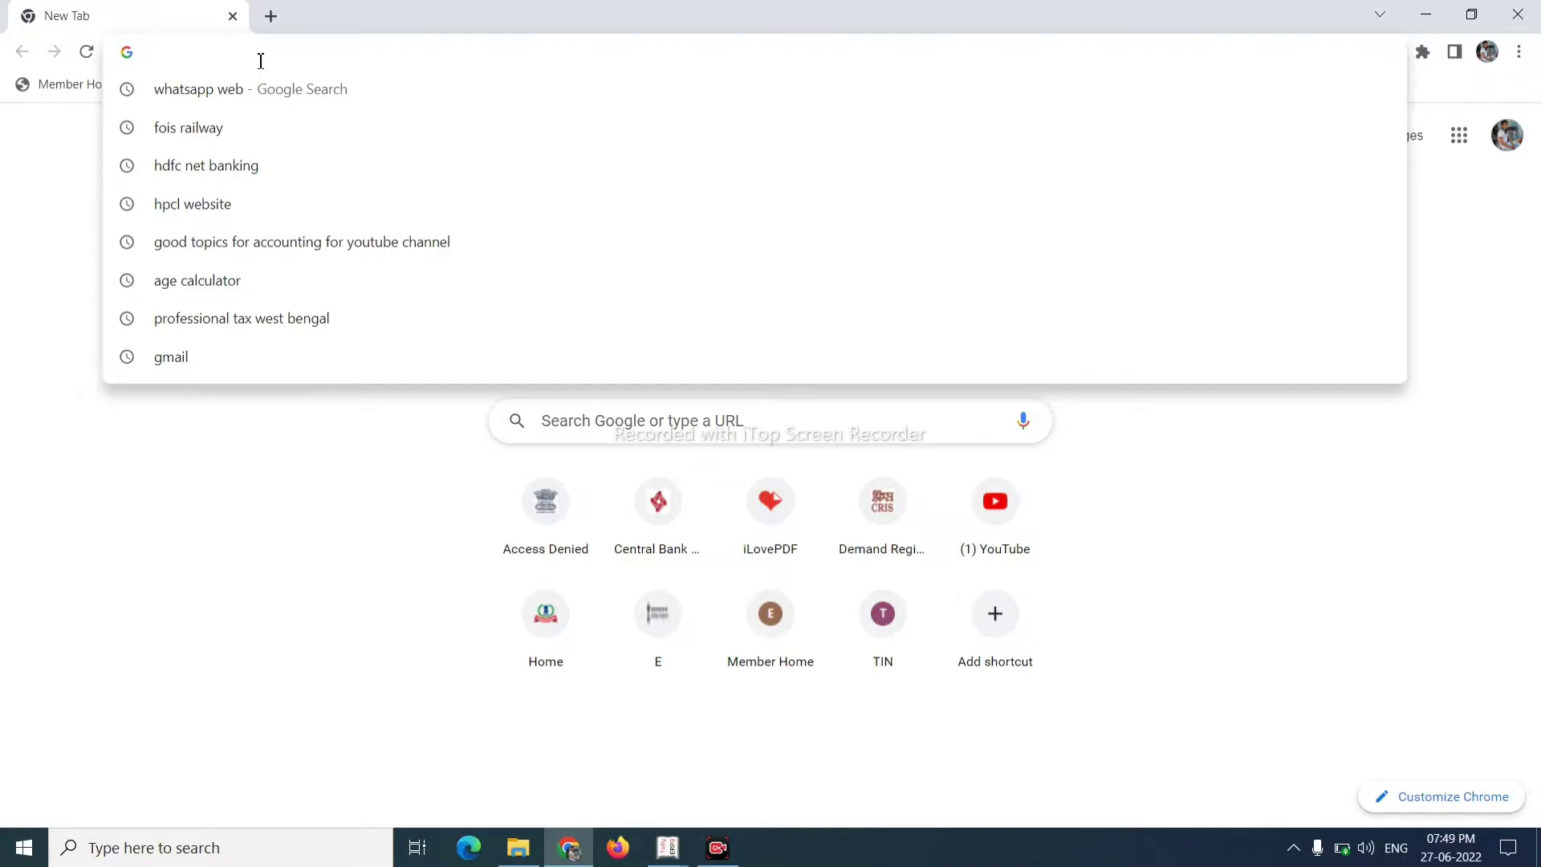
- Search 'nsdl tcs payment' and open the e-TDS/TCS TIN-NSDL site
text(ns)
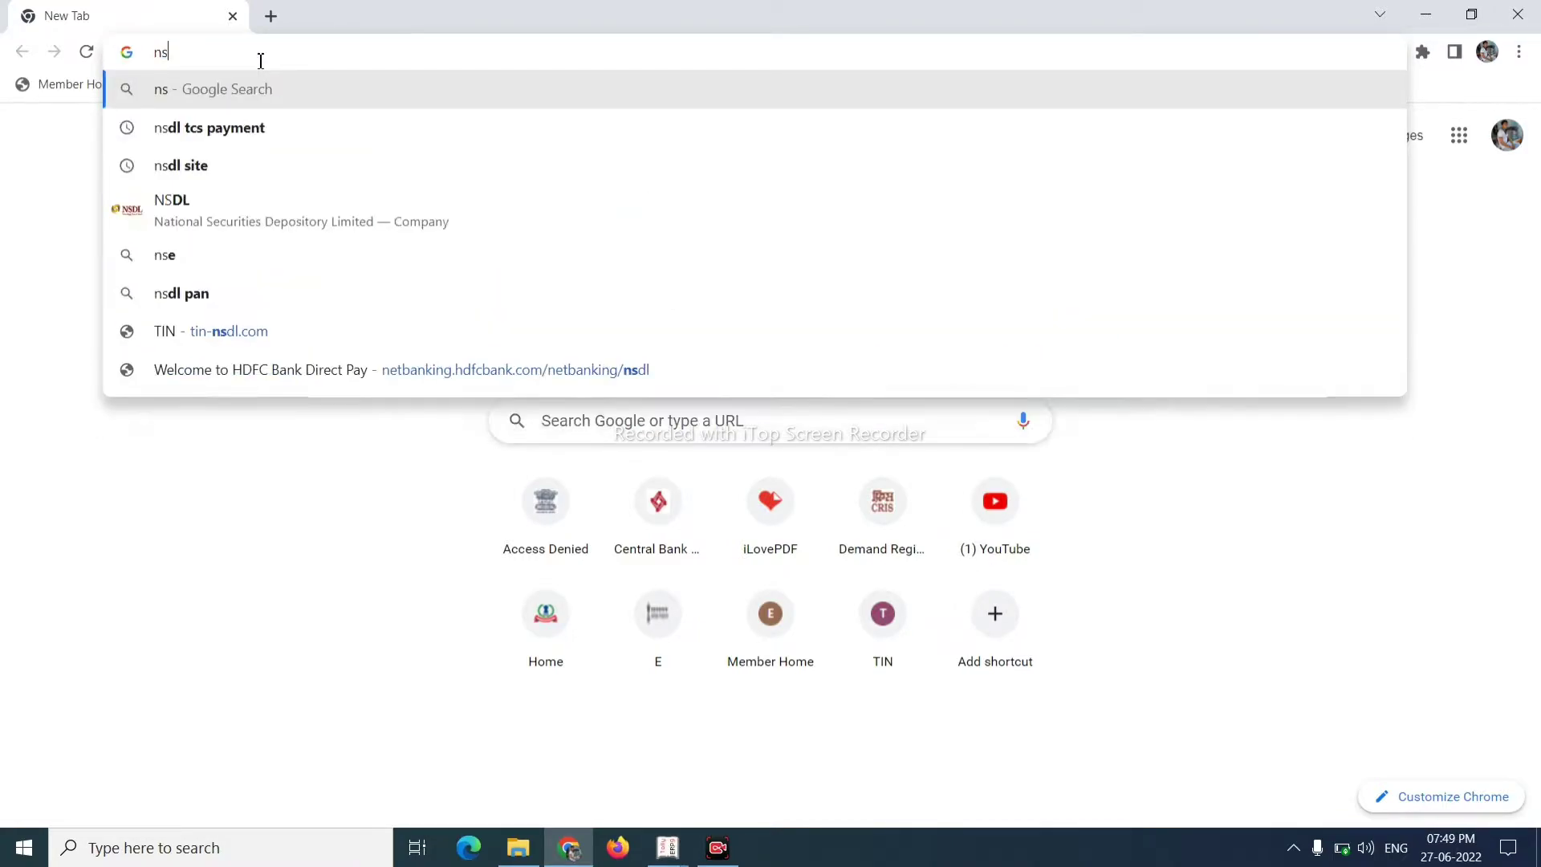
key(Down)
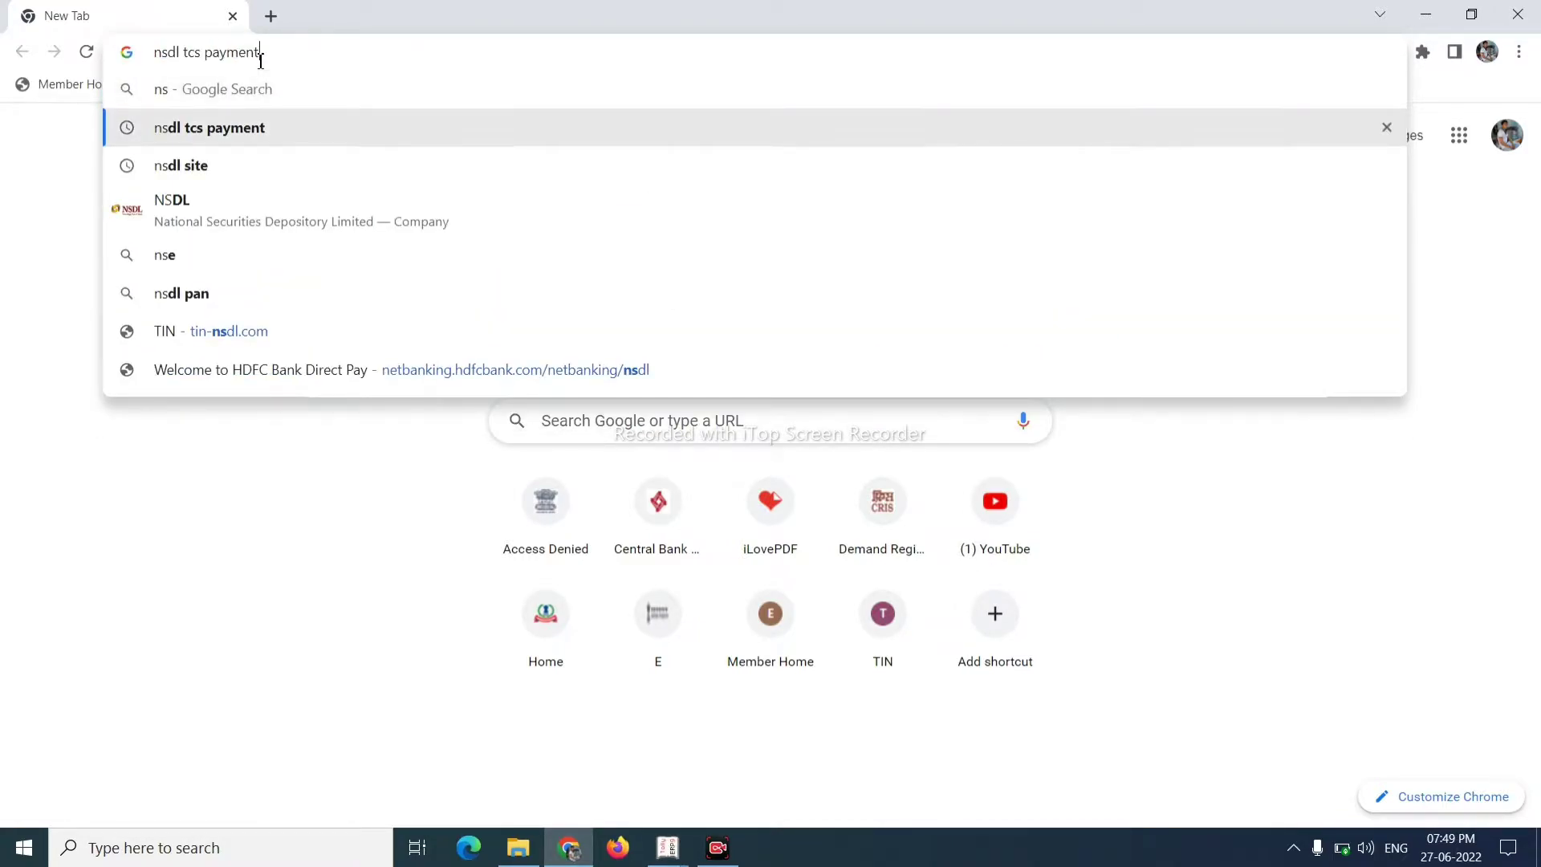
key(Return)
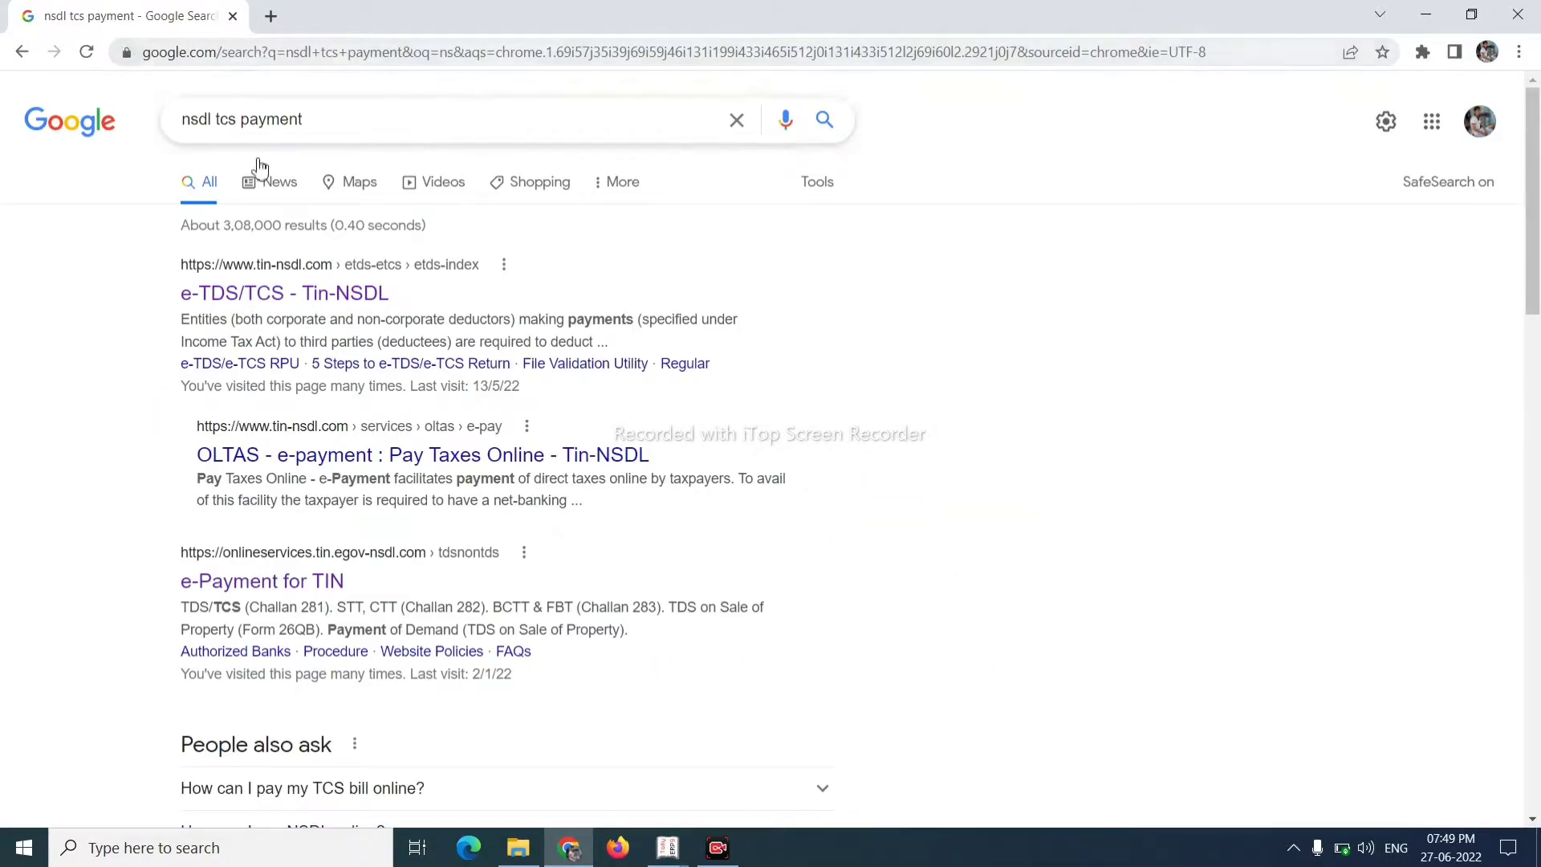
click(294, 277)
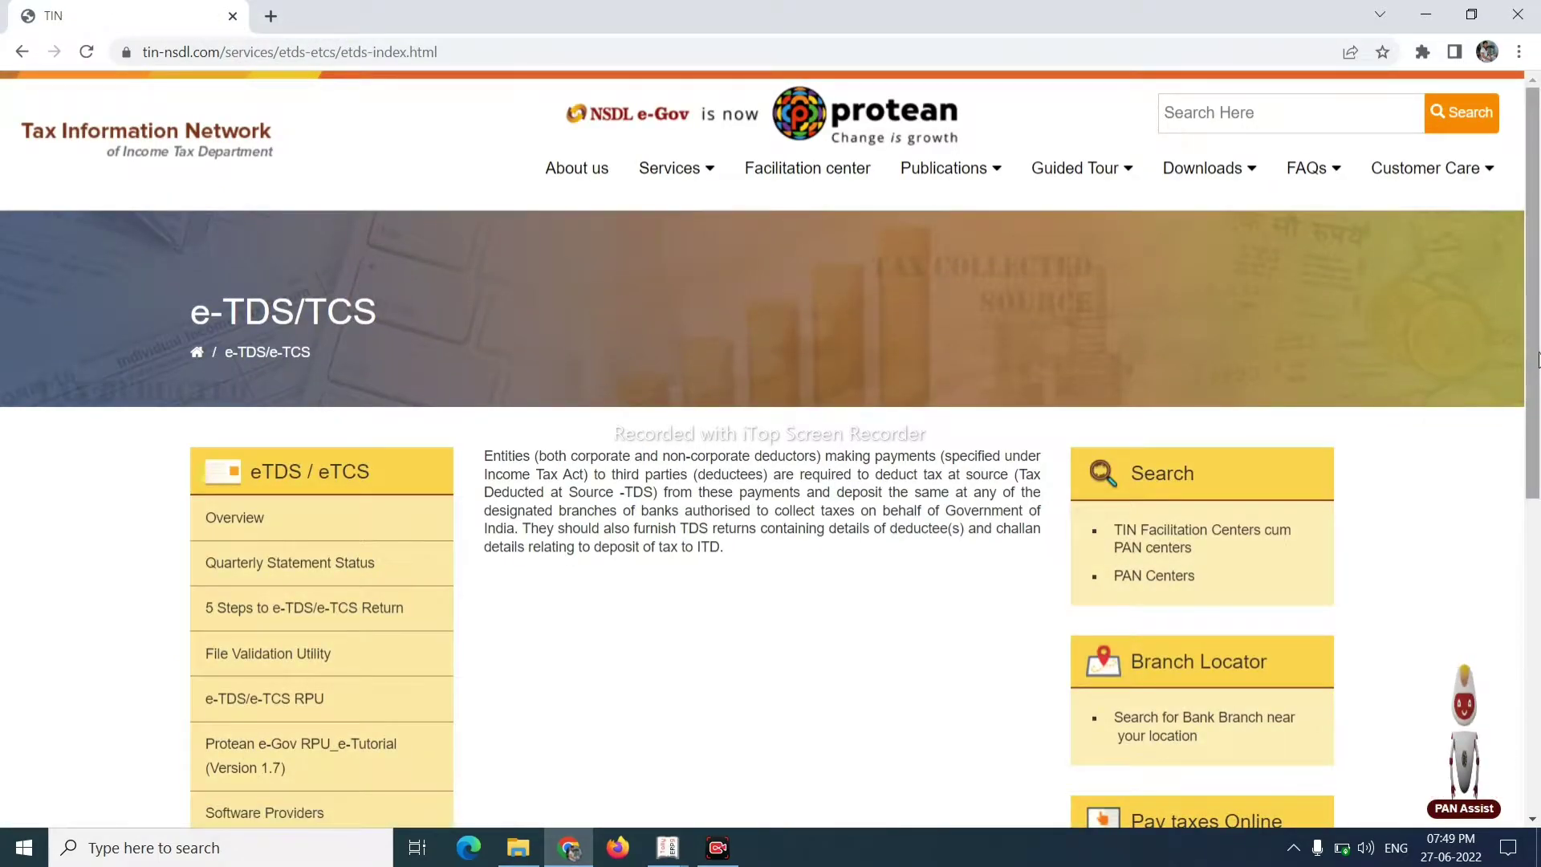
- Go to the online tax payment page from the Pay taxes Online section
drag(1537, 358, 1533, 307)
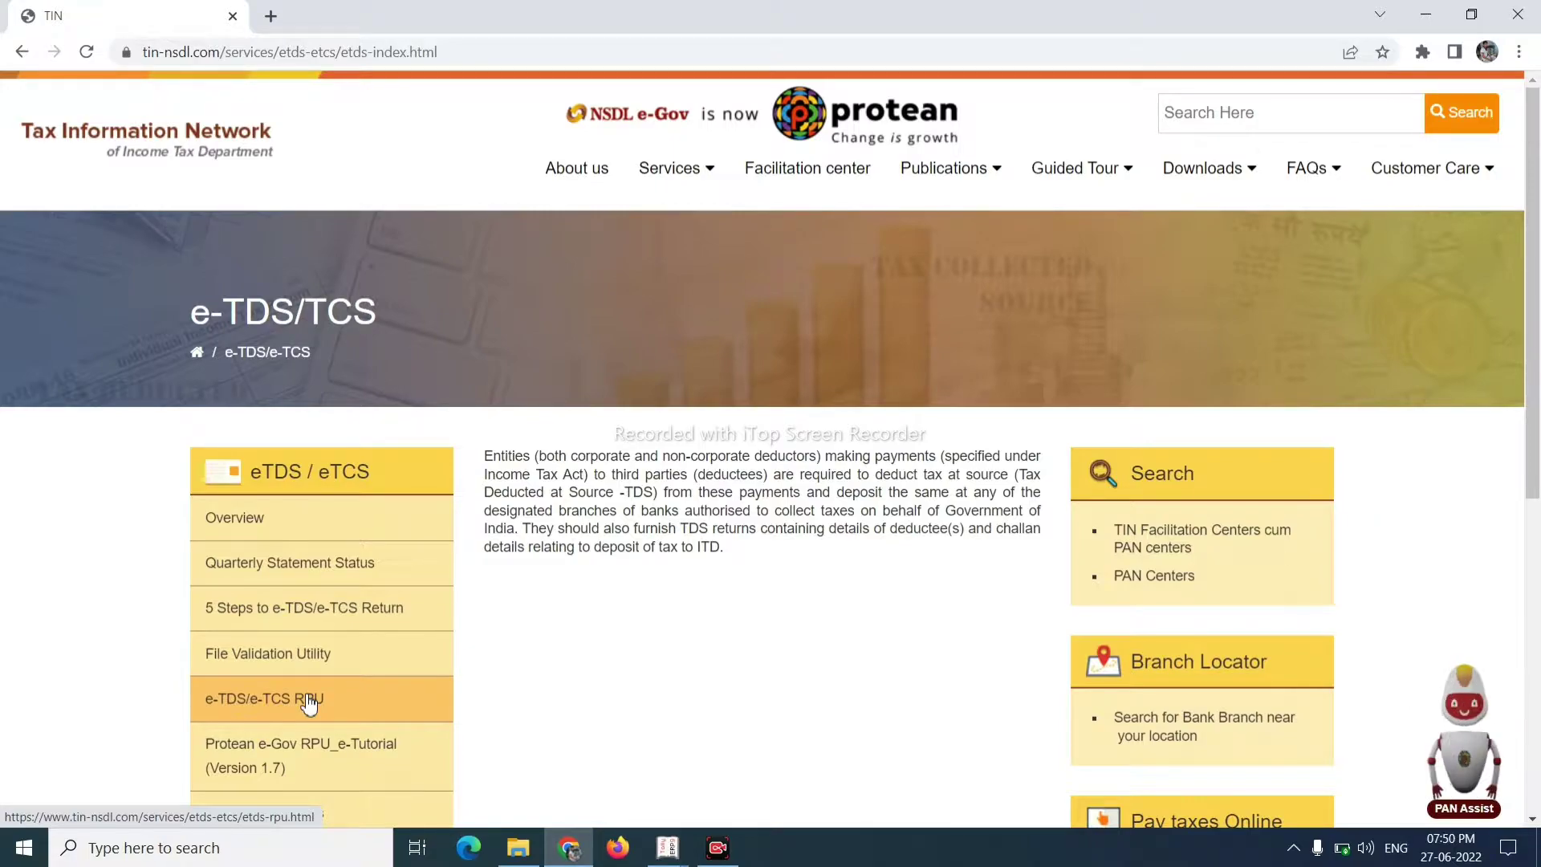
click(1328, 817)
drag(1537, 561, 1537, 249)
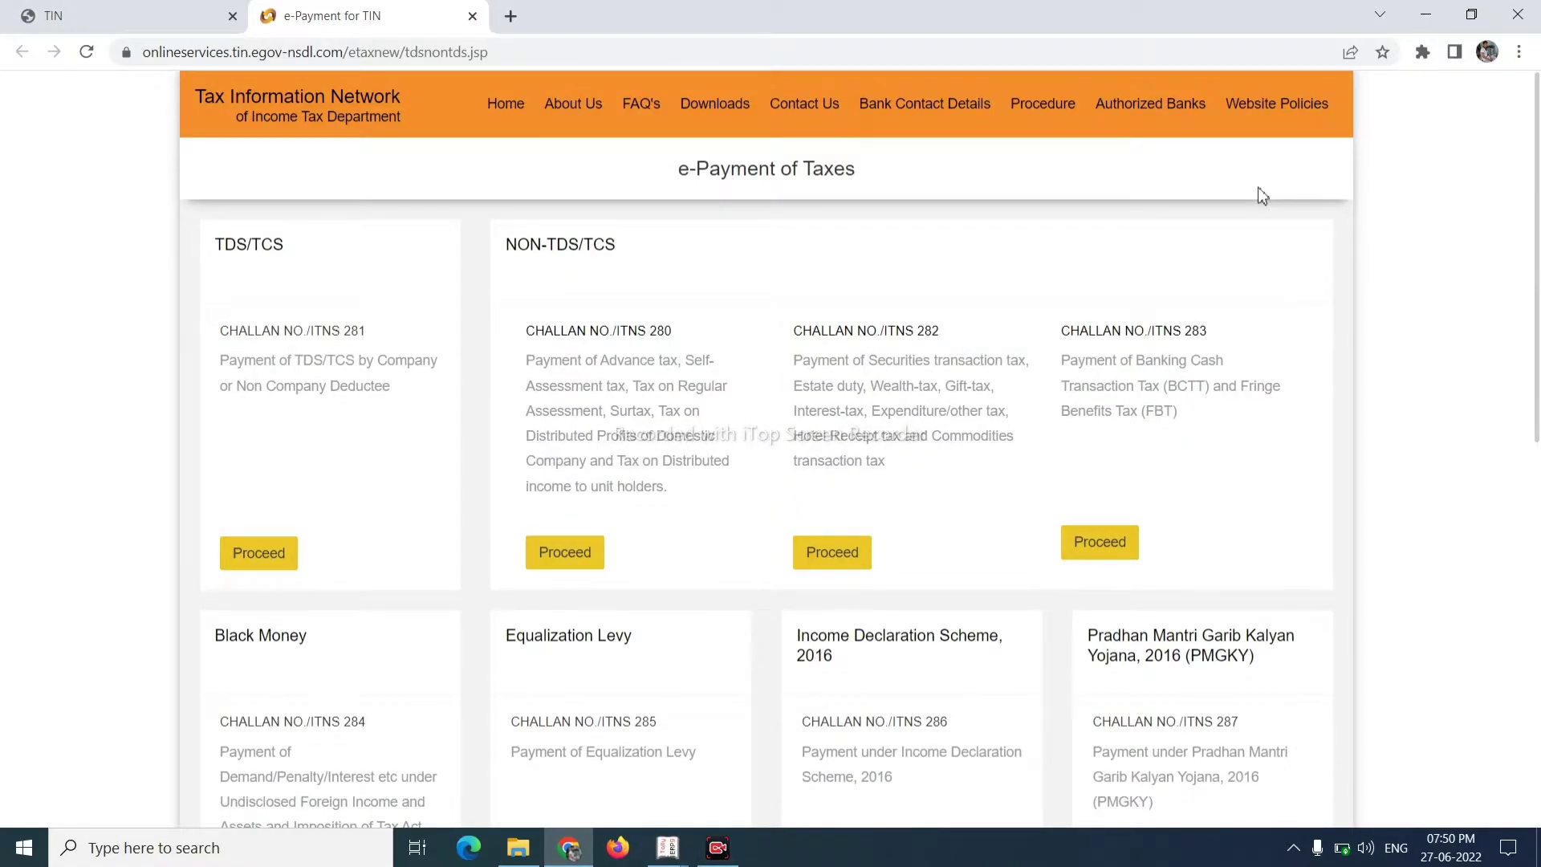
- Reopen the e-Payment page, dismiss the battery popup and start TDS on Property (Form 26QB)
click(202, 9)
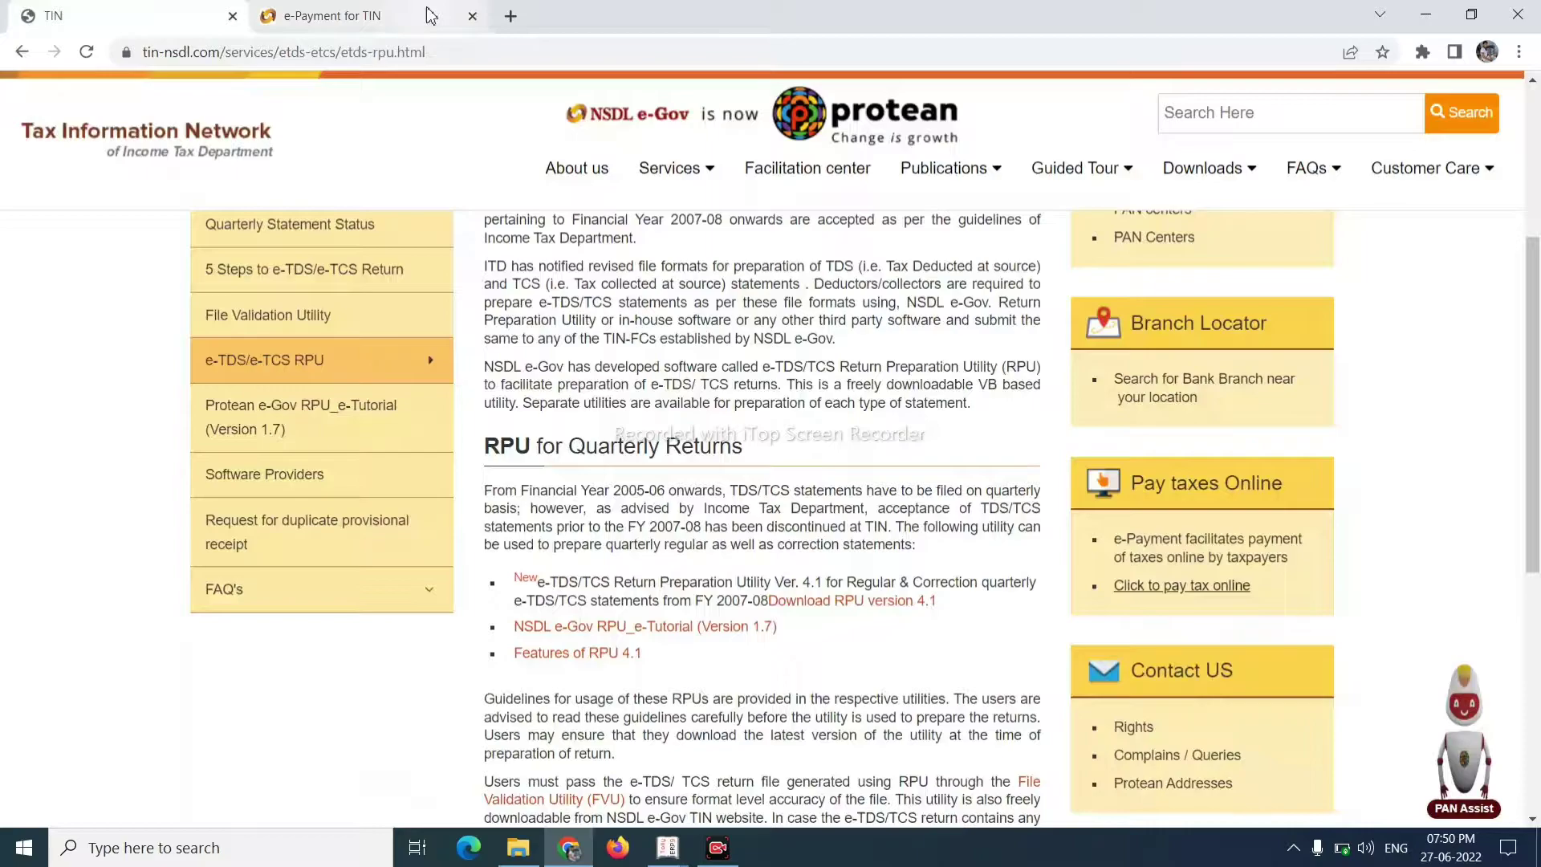
click(1193, 602)
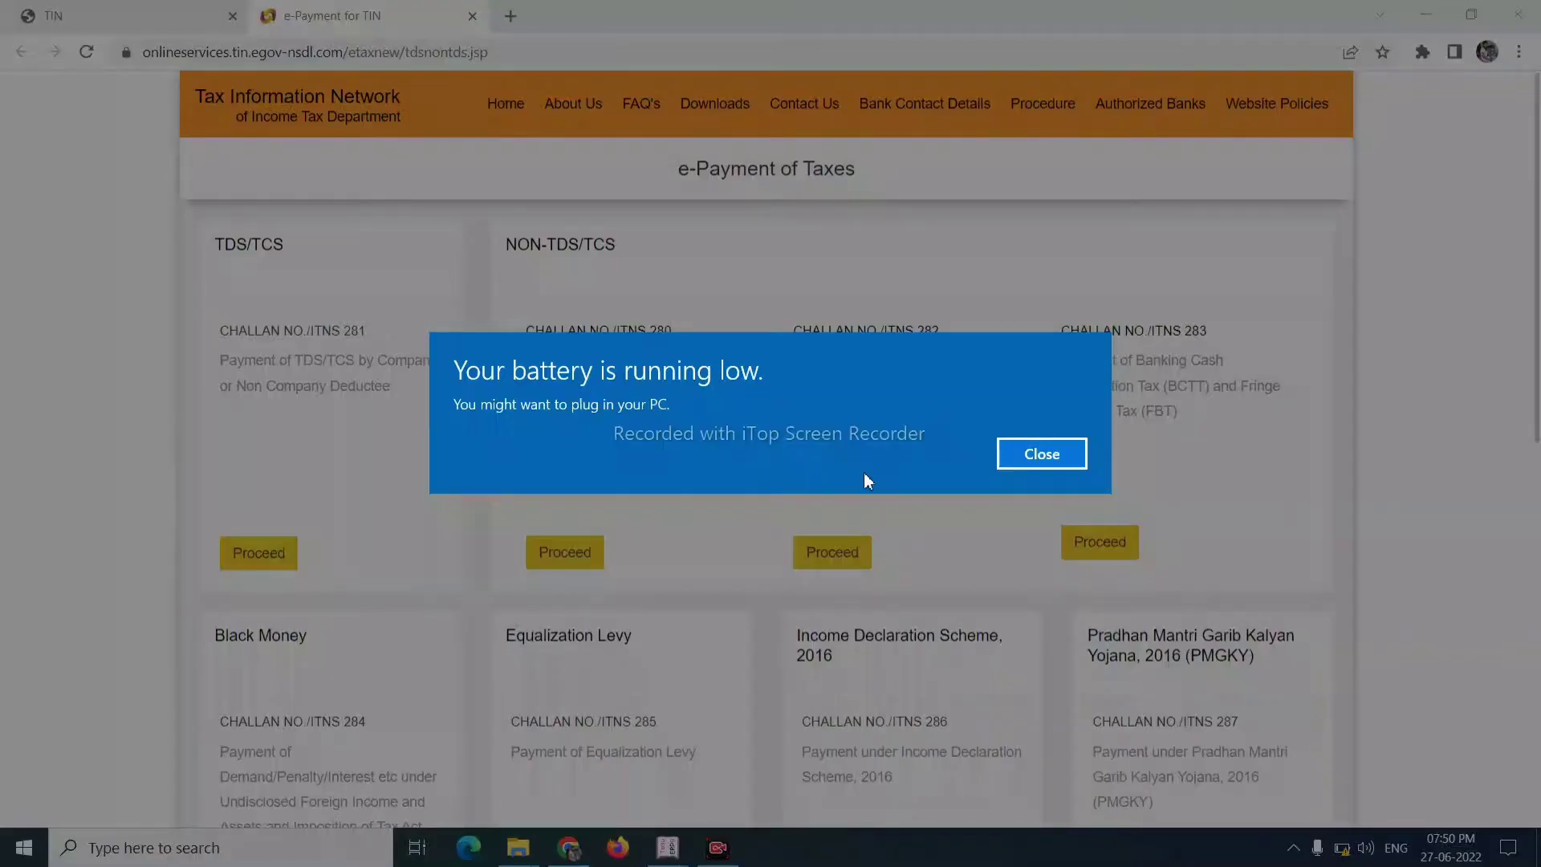
click(1013, 454)
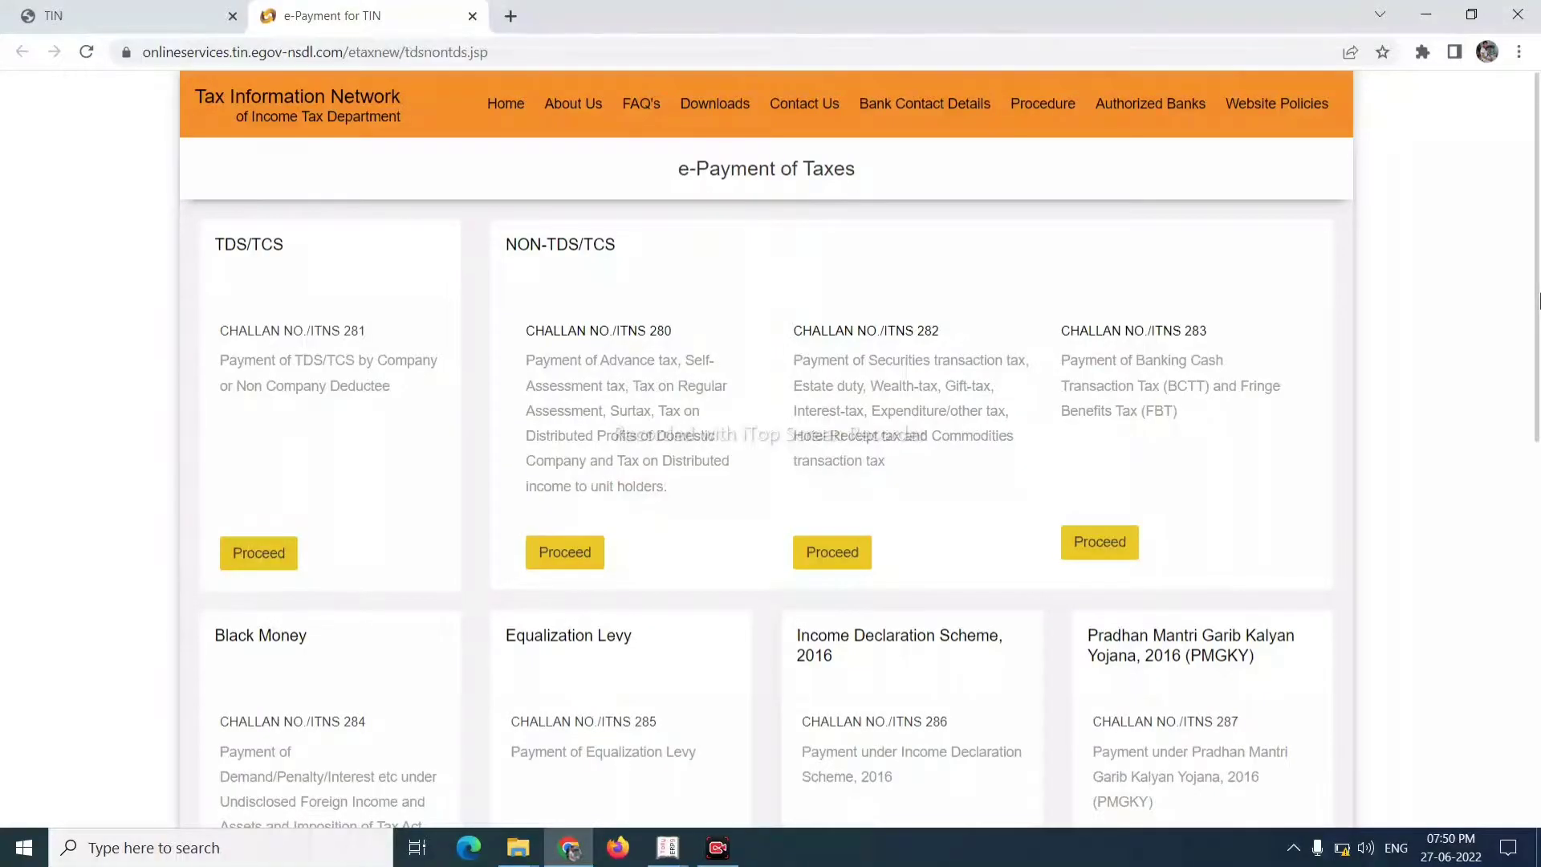
drag(1537, 301, 1538, 521)
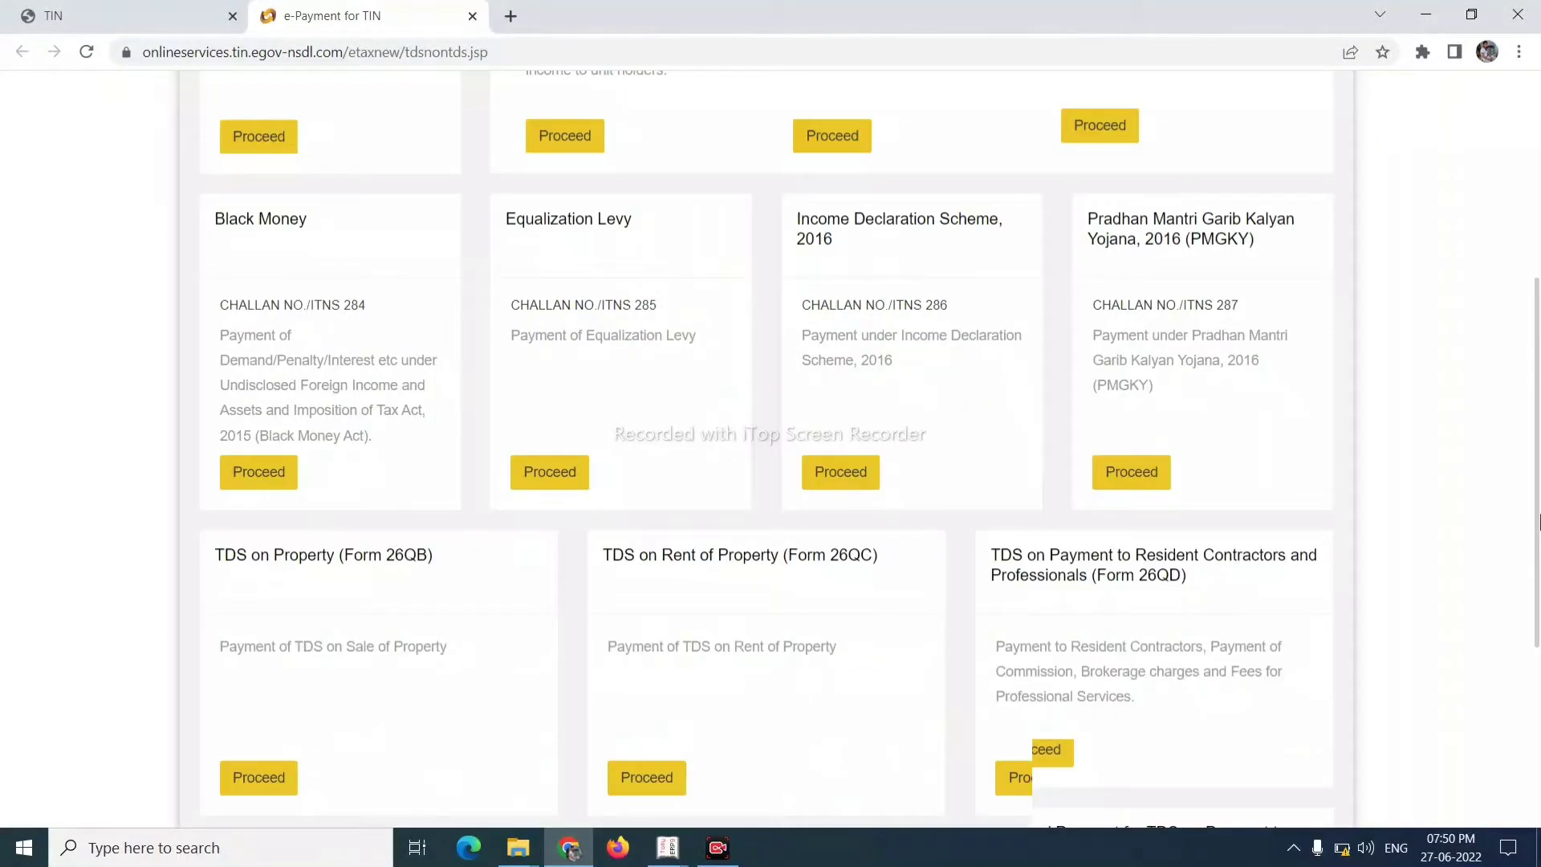
scroll(472, 395, down, 2)
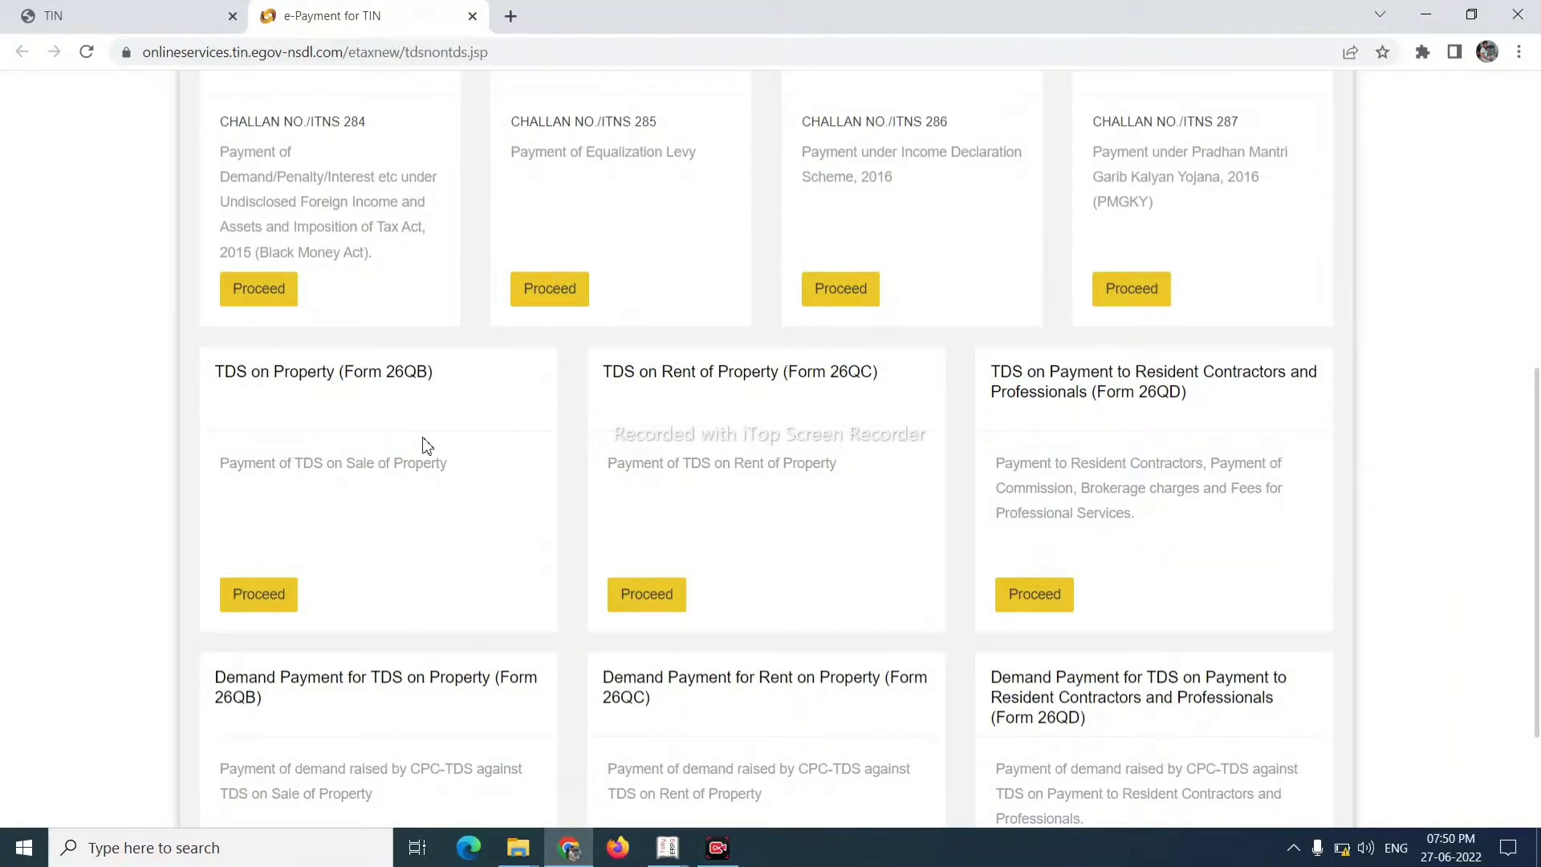
click(240, 602)
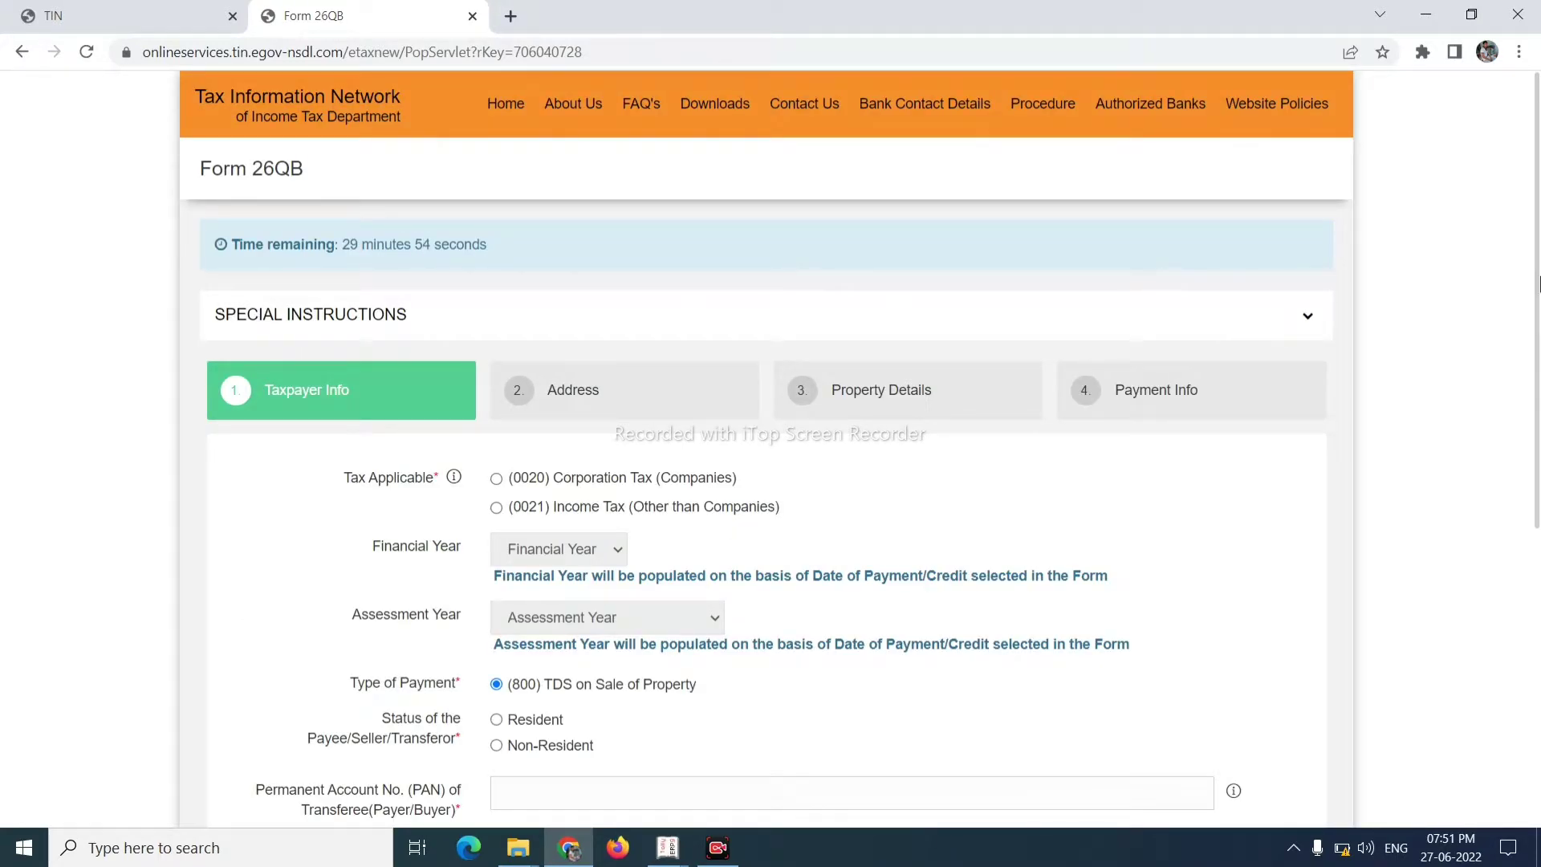
- Select (0021) Income Tax (Other than Companies) and Resident status
drag(1538, 282, 1539, 351)
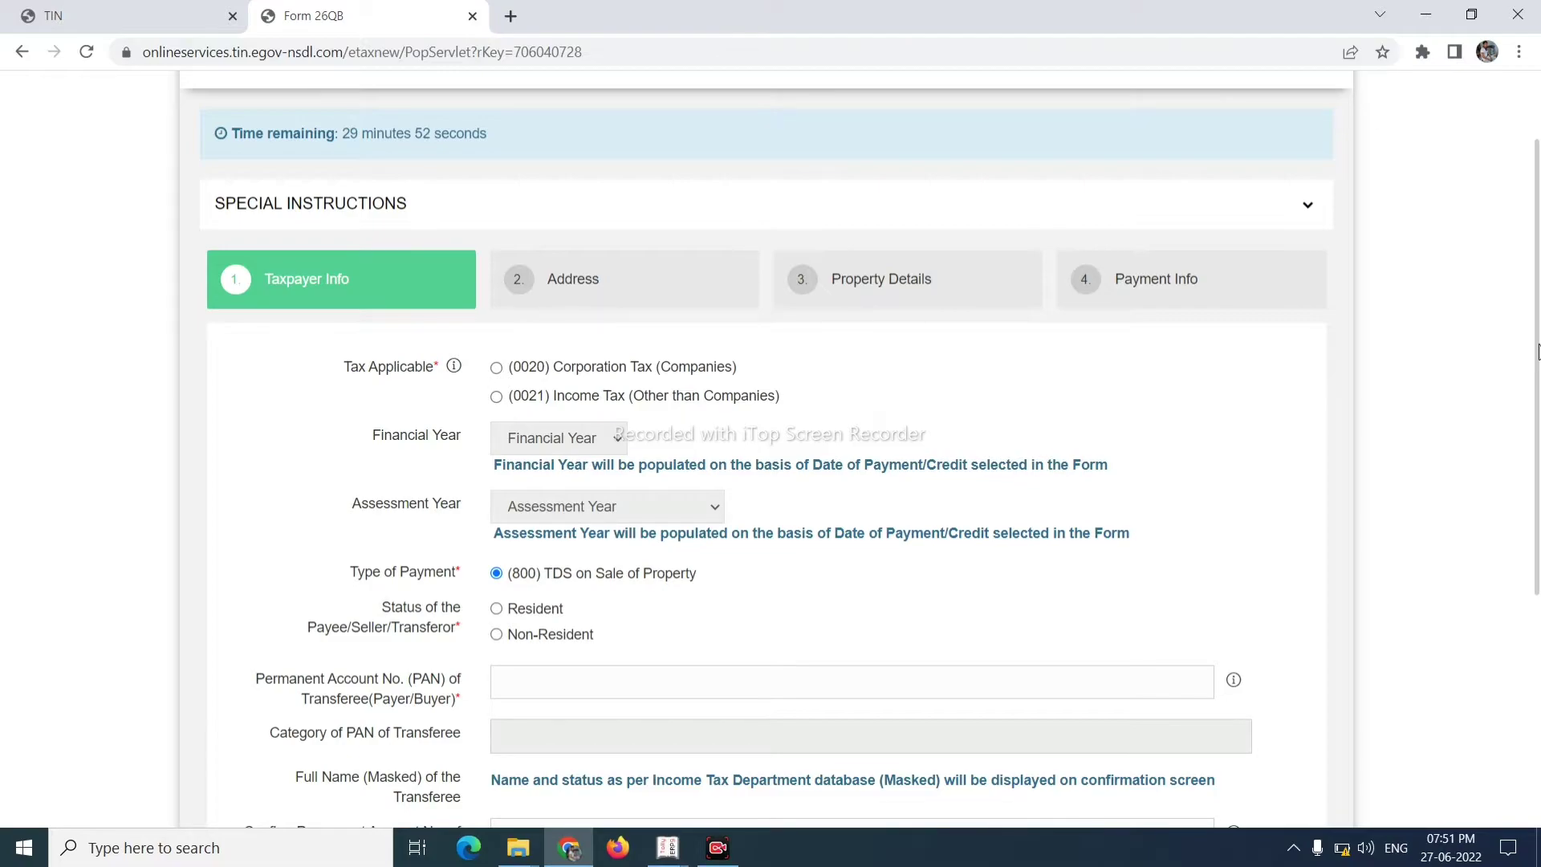
click(497, 397)
click(496, 610)
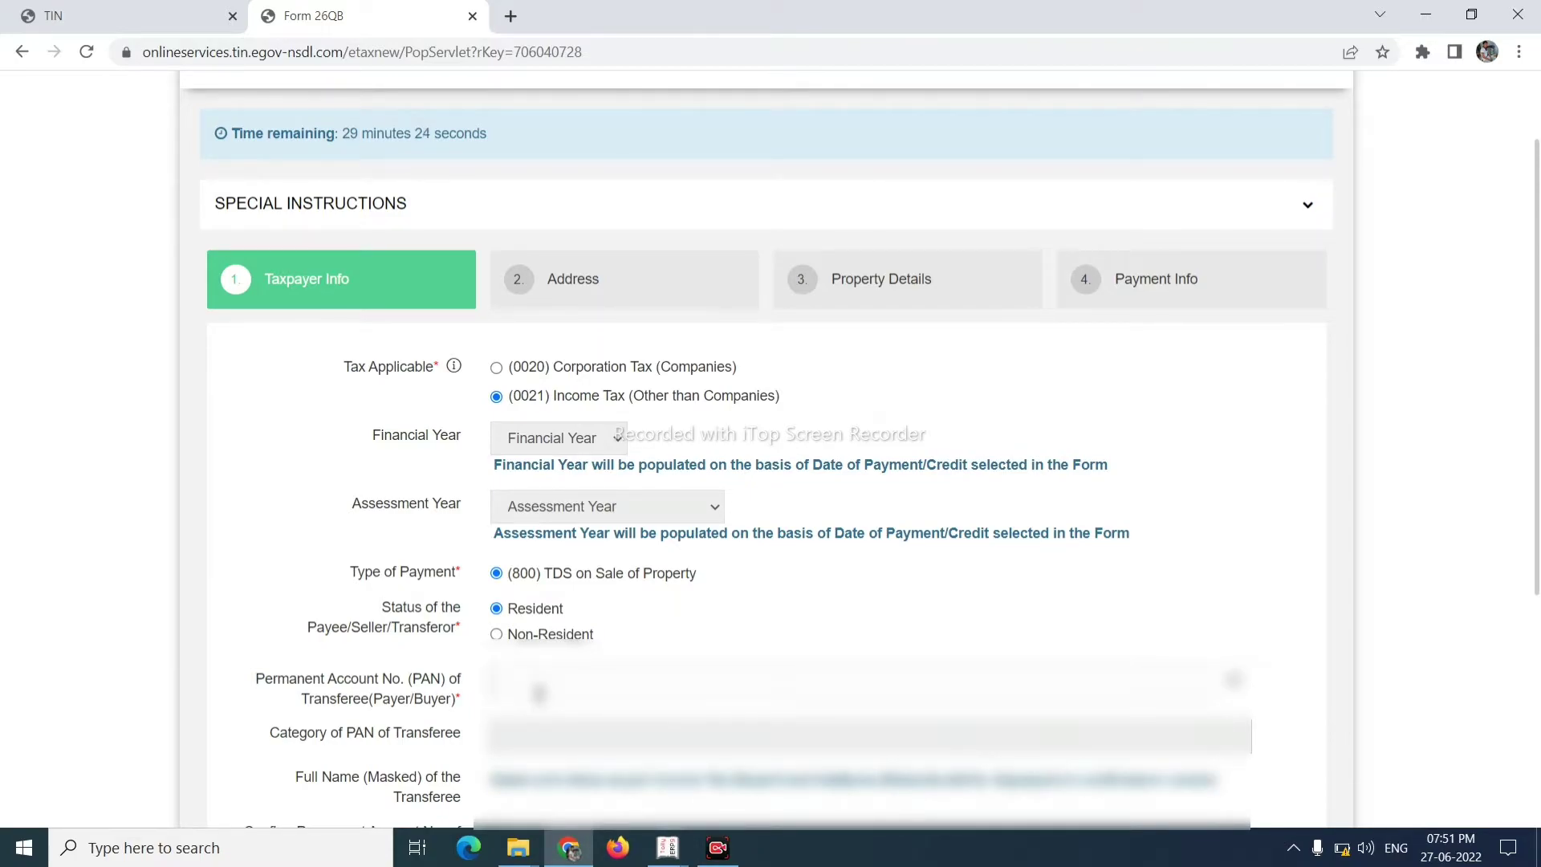
- Enter the buyer's PAN and fill in the Confirm PAN field
click(539, 693)
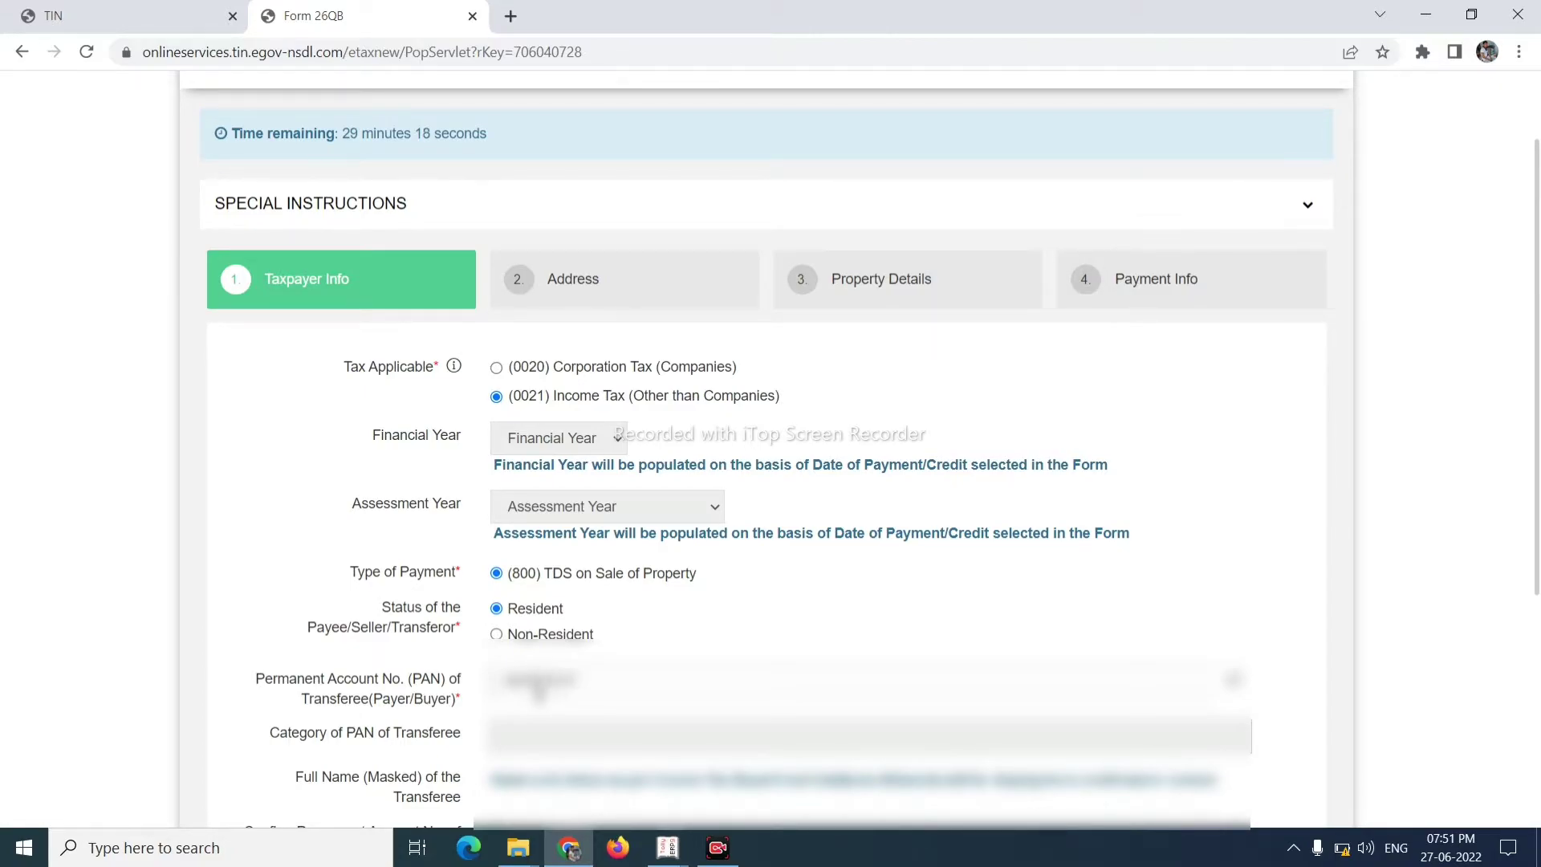
drag(1537, 531, 1536, 598)
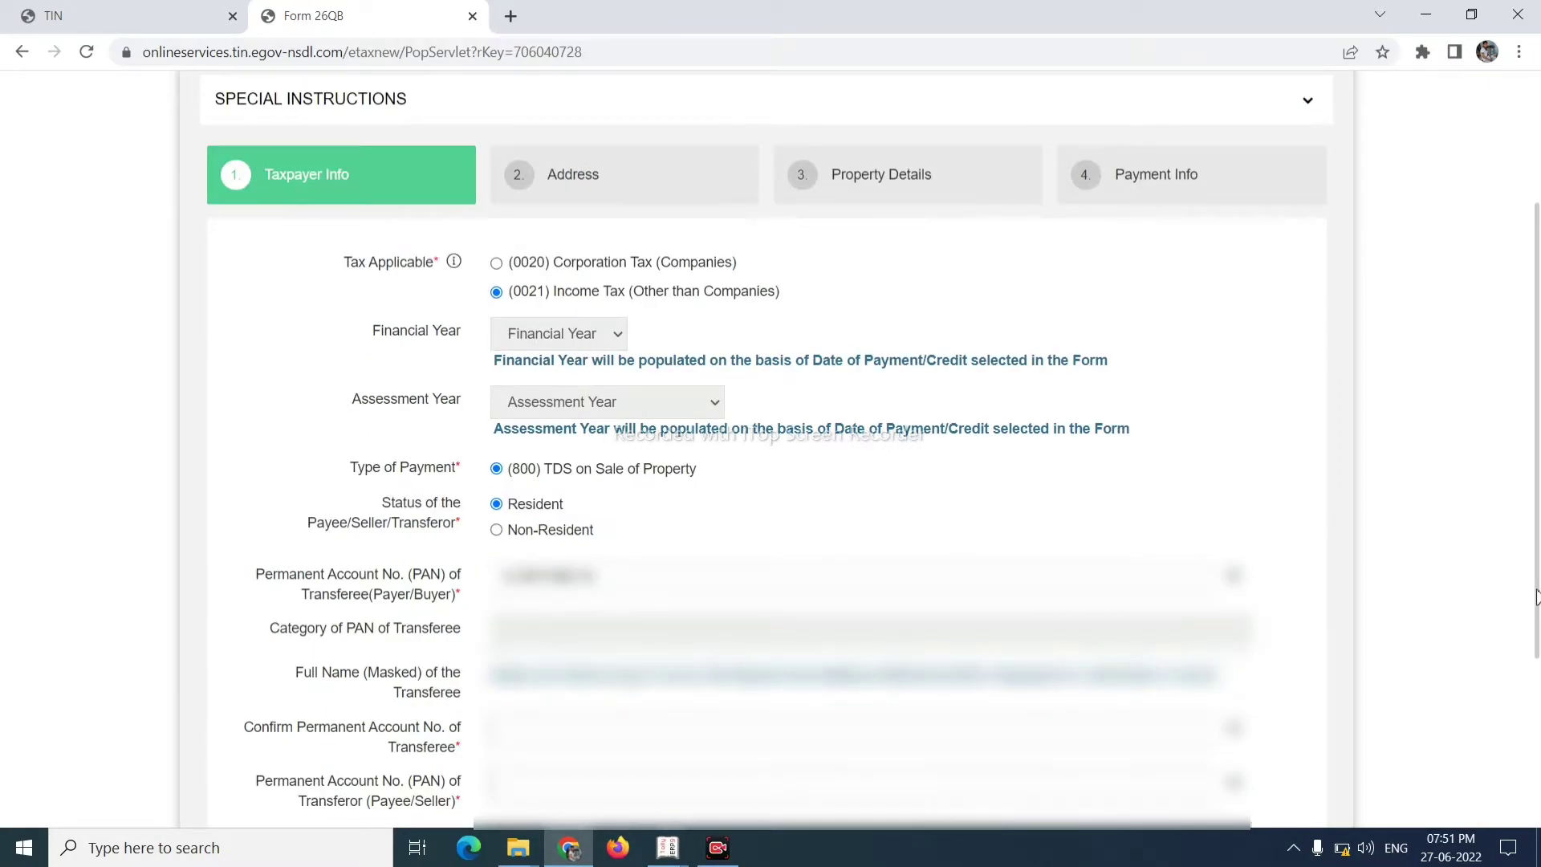
click(812, 738)
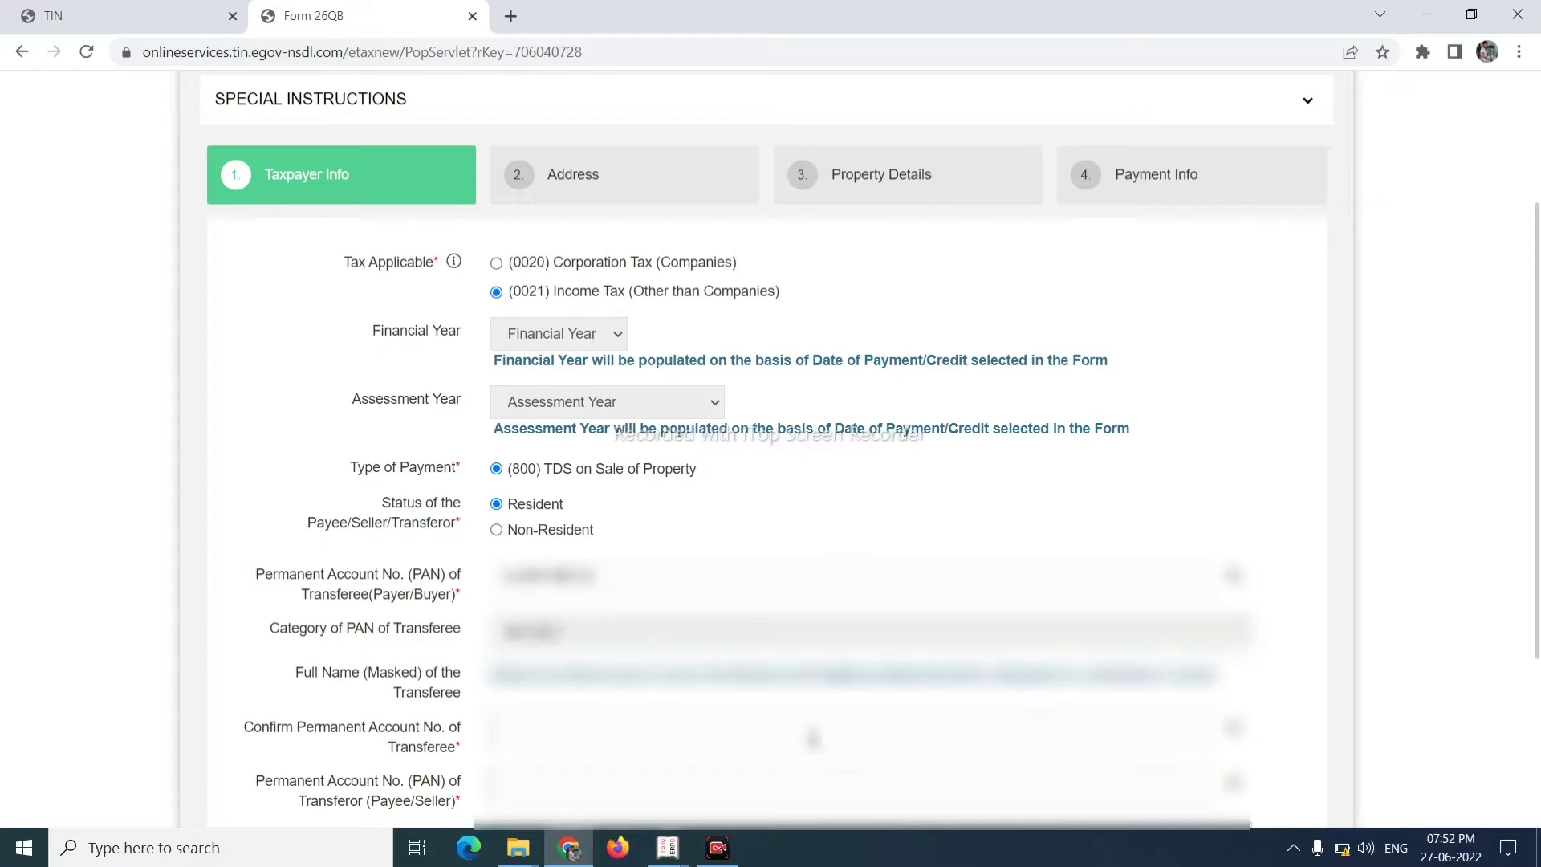
text(ABCDE1234F)
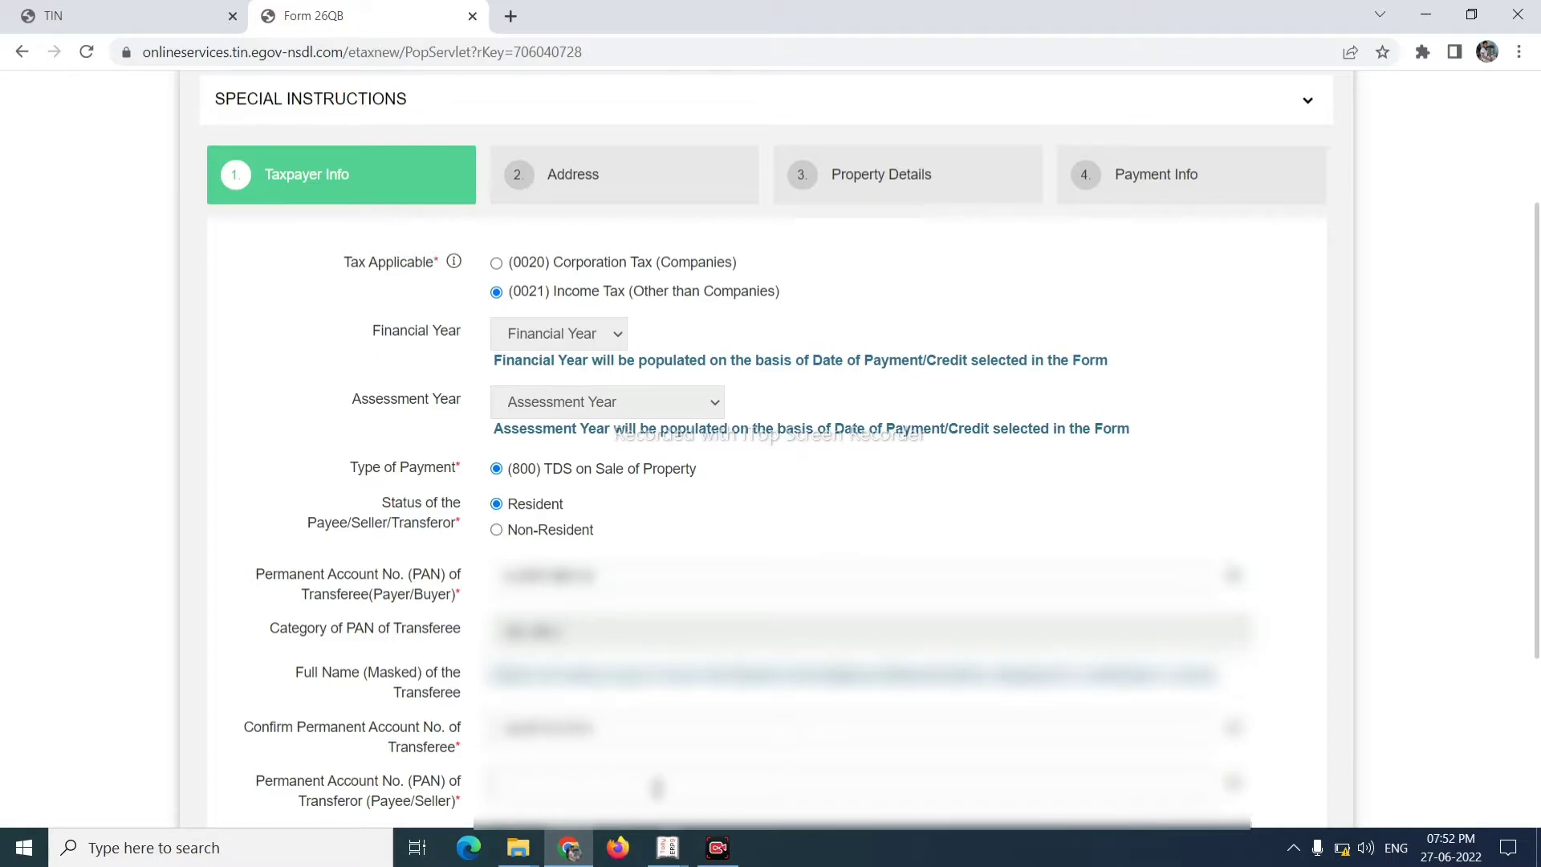
- Enter the seller's PAN, correcting a typo, and retype it in Confirm Transferor PAN
scroll(903, 578, down, 2)
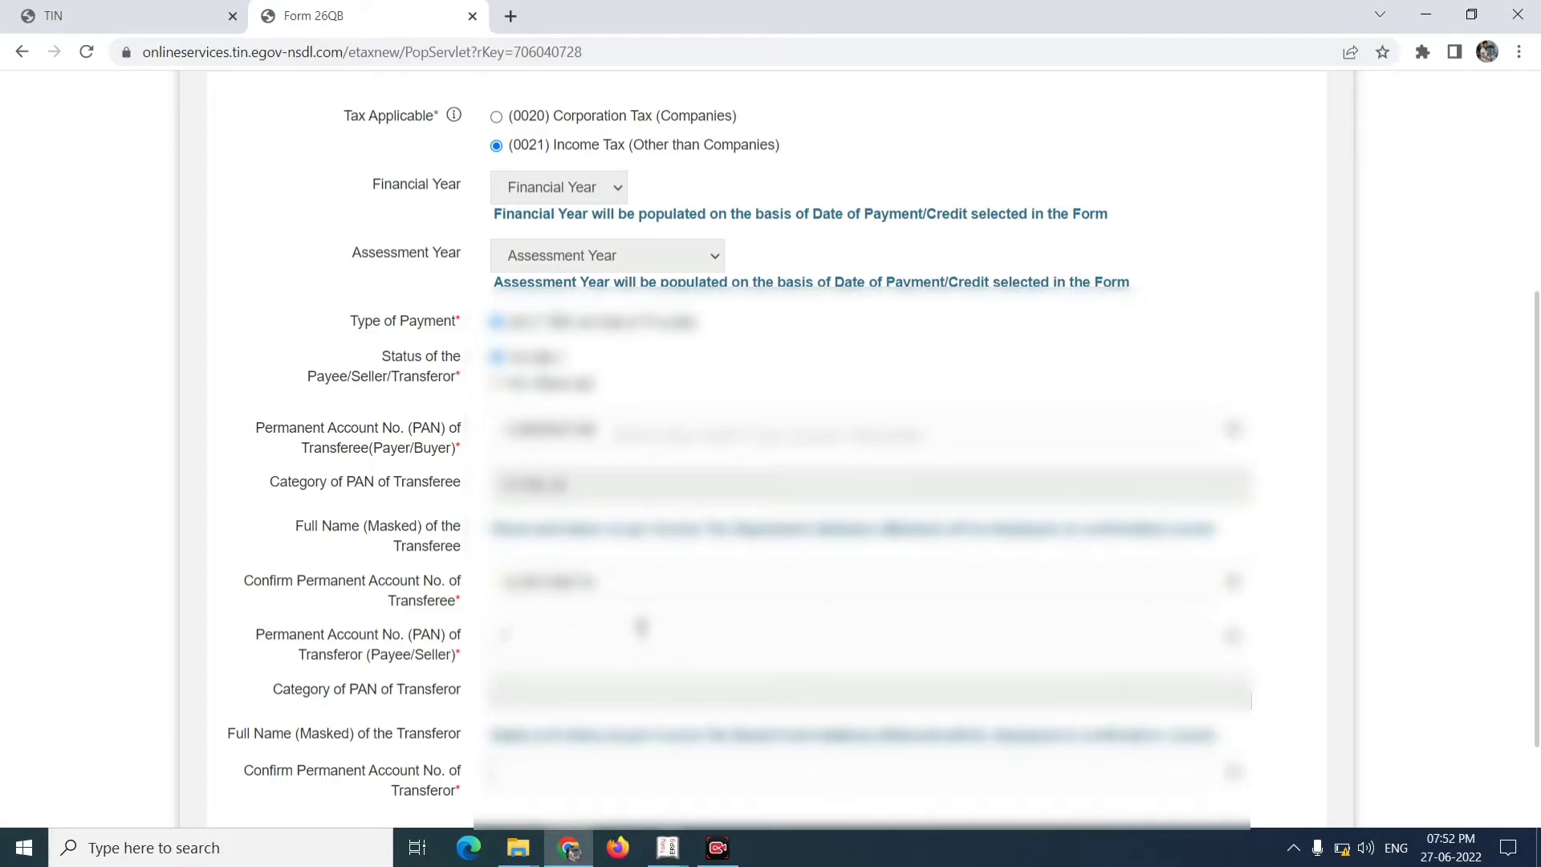
key(BackSpace)
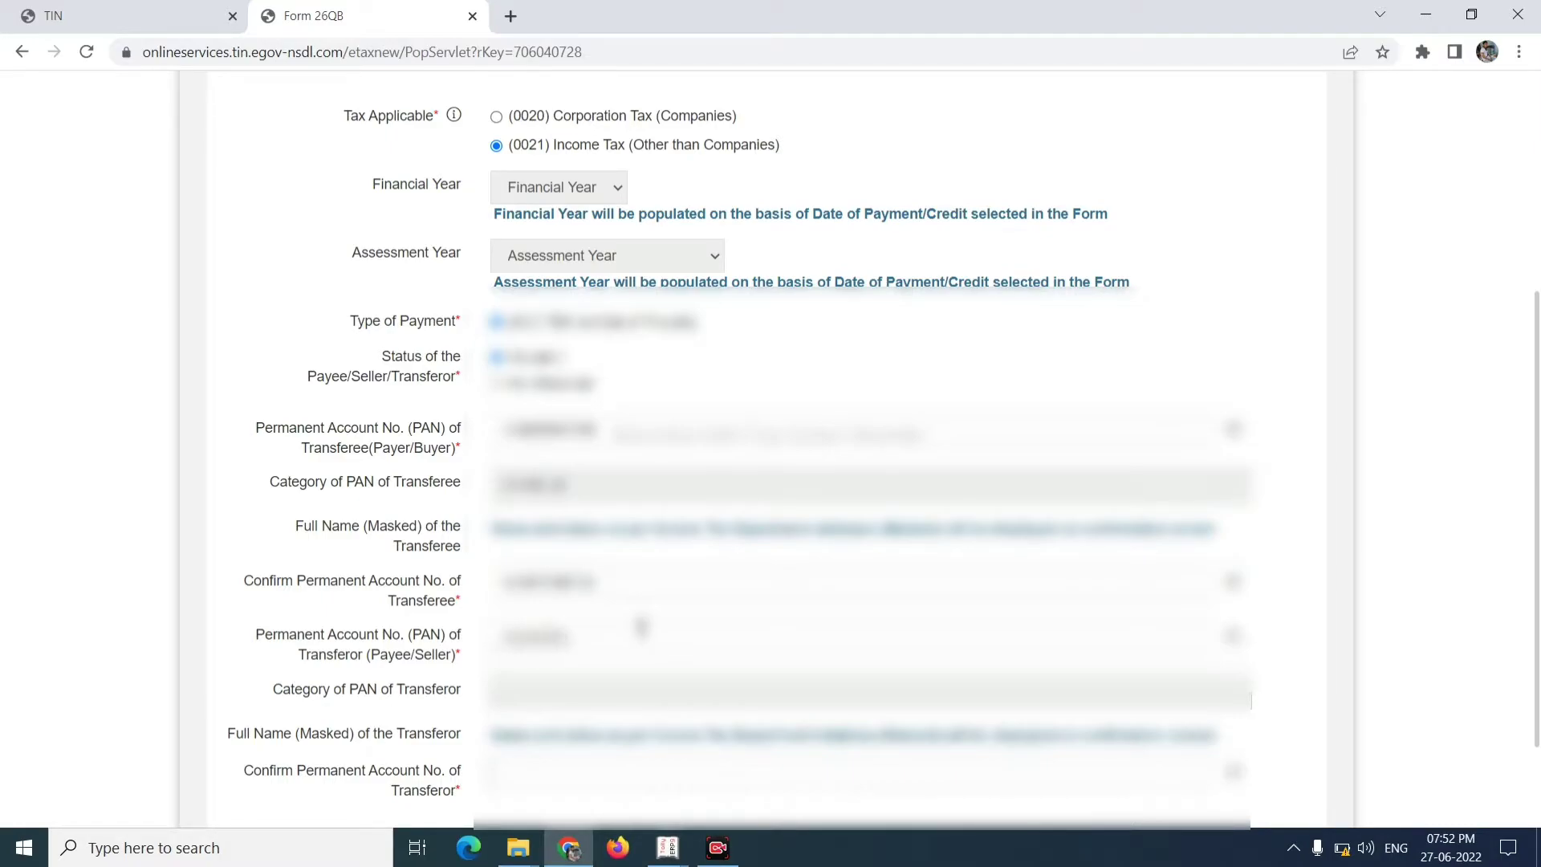
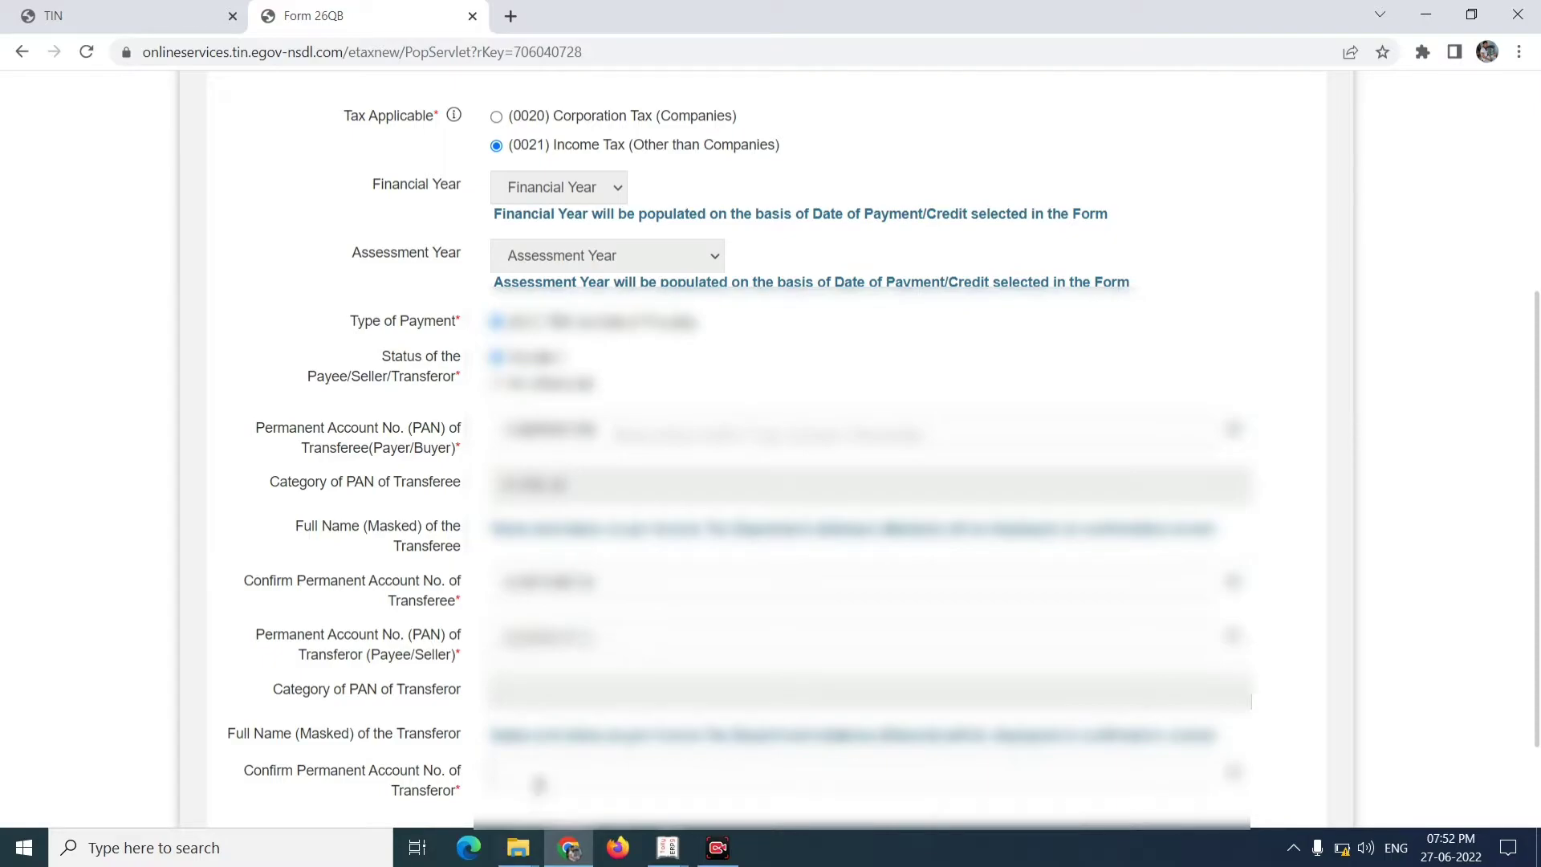
click(539, 783)
text(ABC)
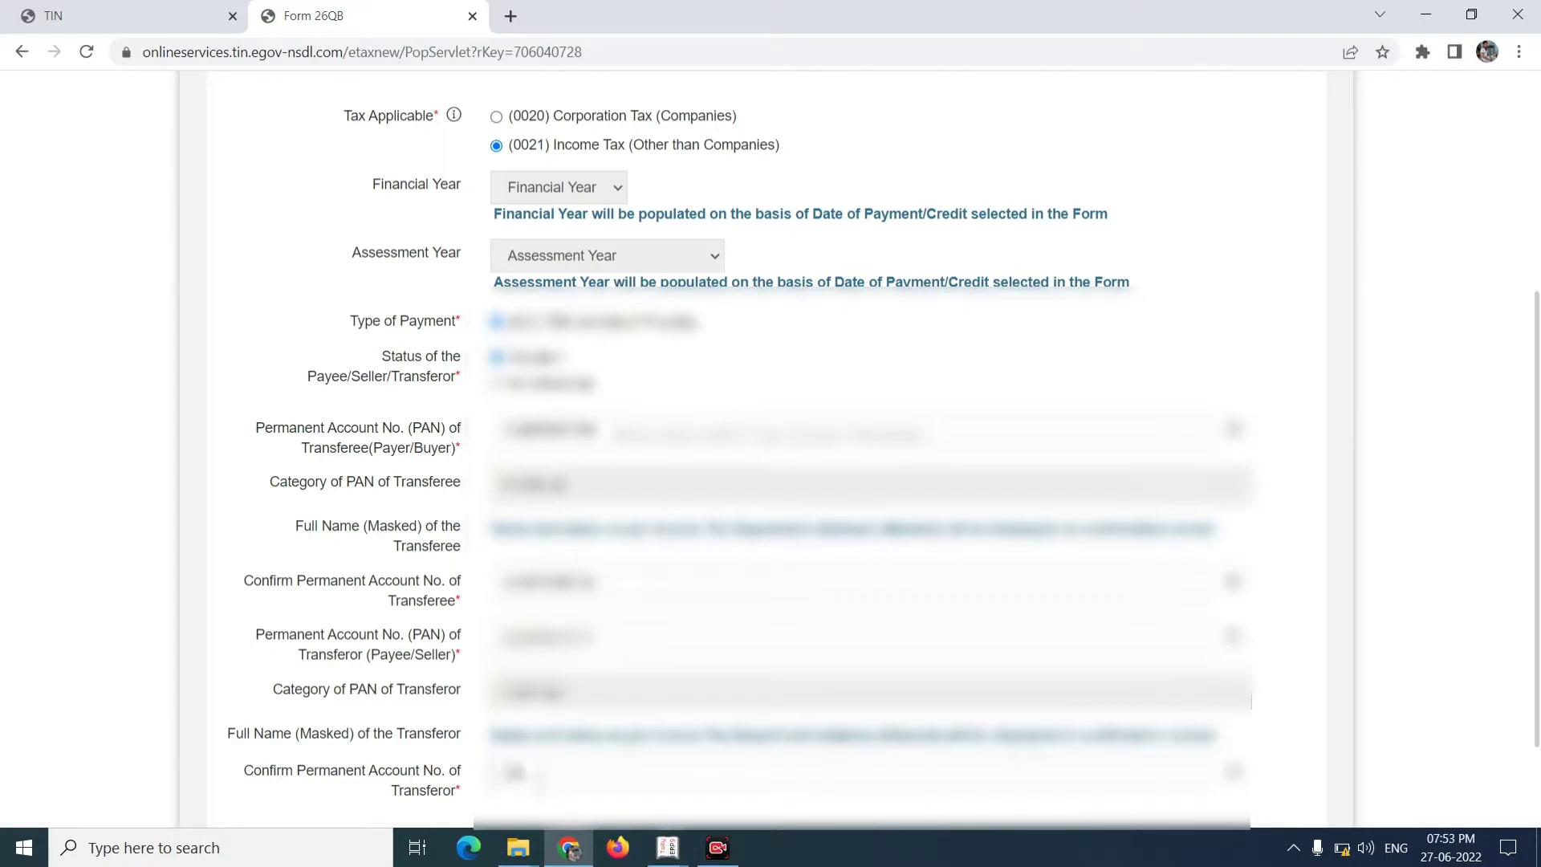
text(DEF1234)
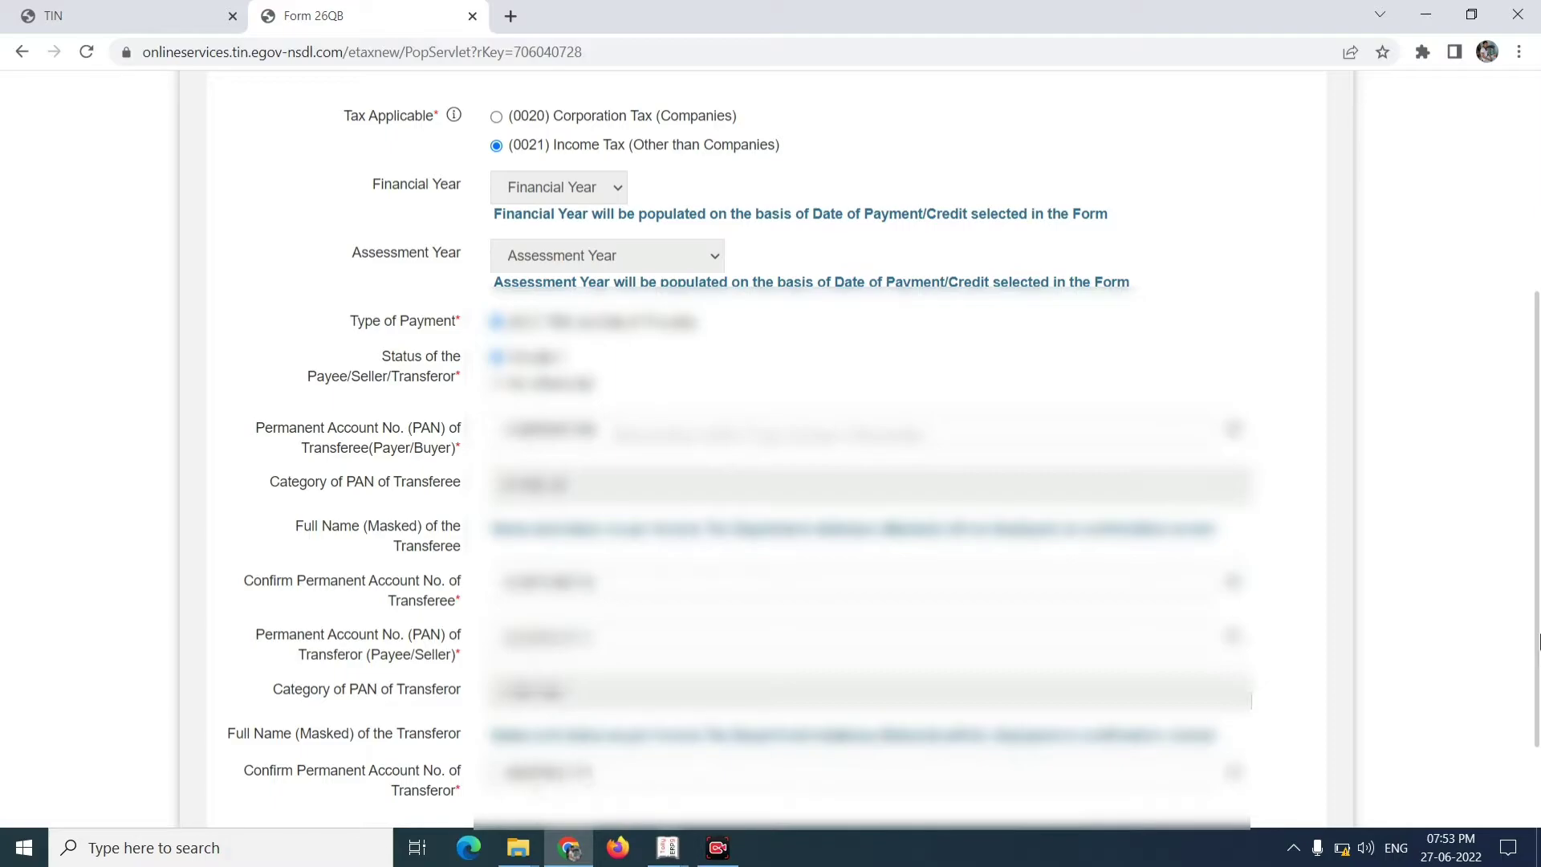
scroll(1539, 642, down, 1)
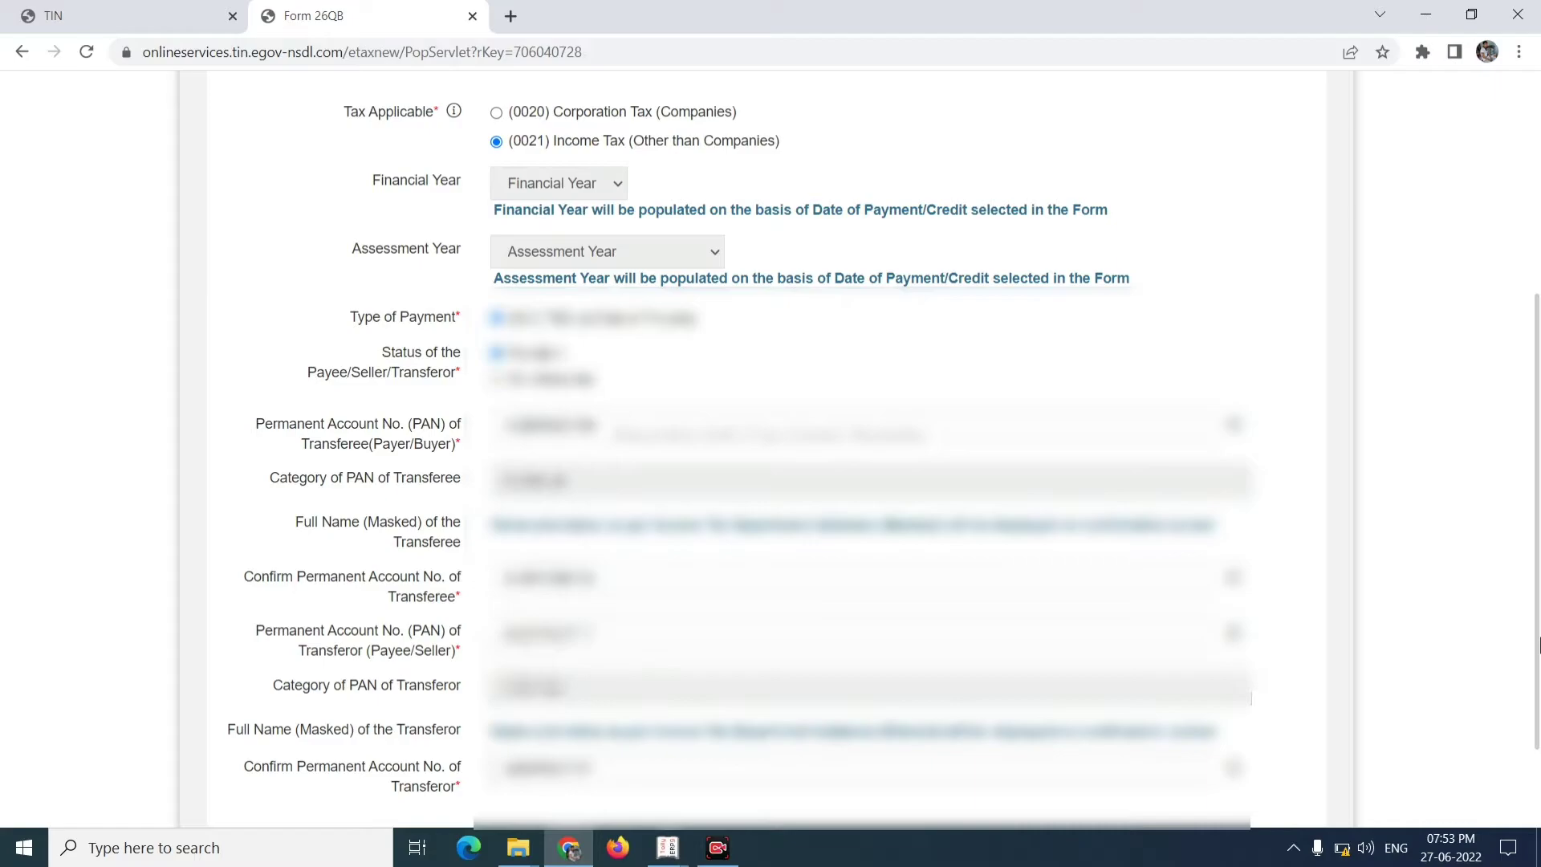
scroll(1538, 642, down, 2)
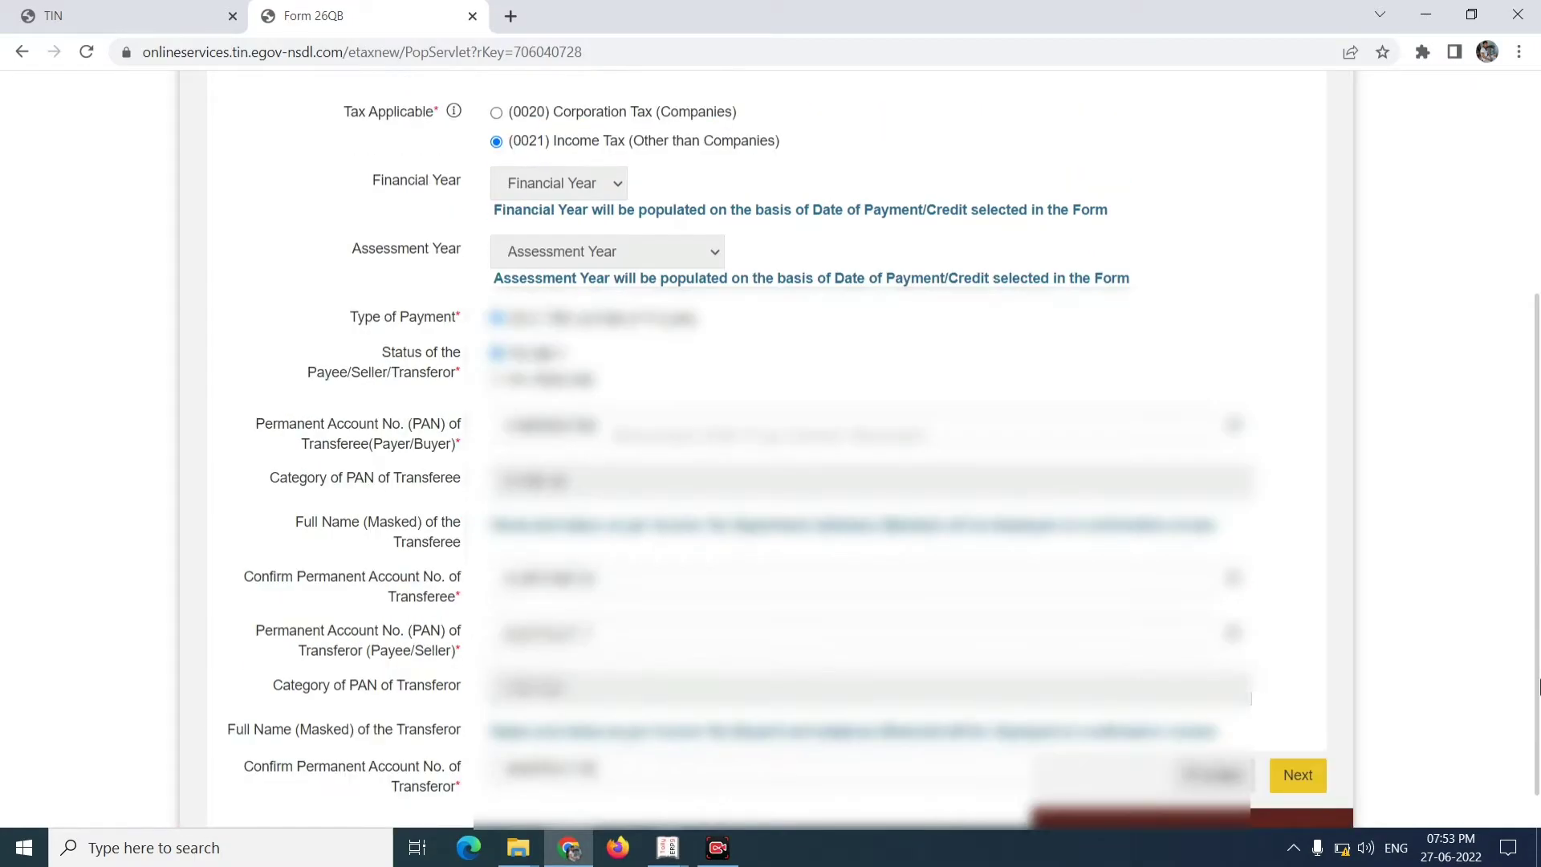
drag(1538, 686, 1538, 754)
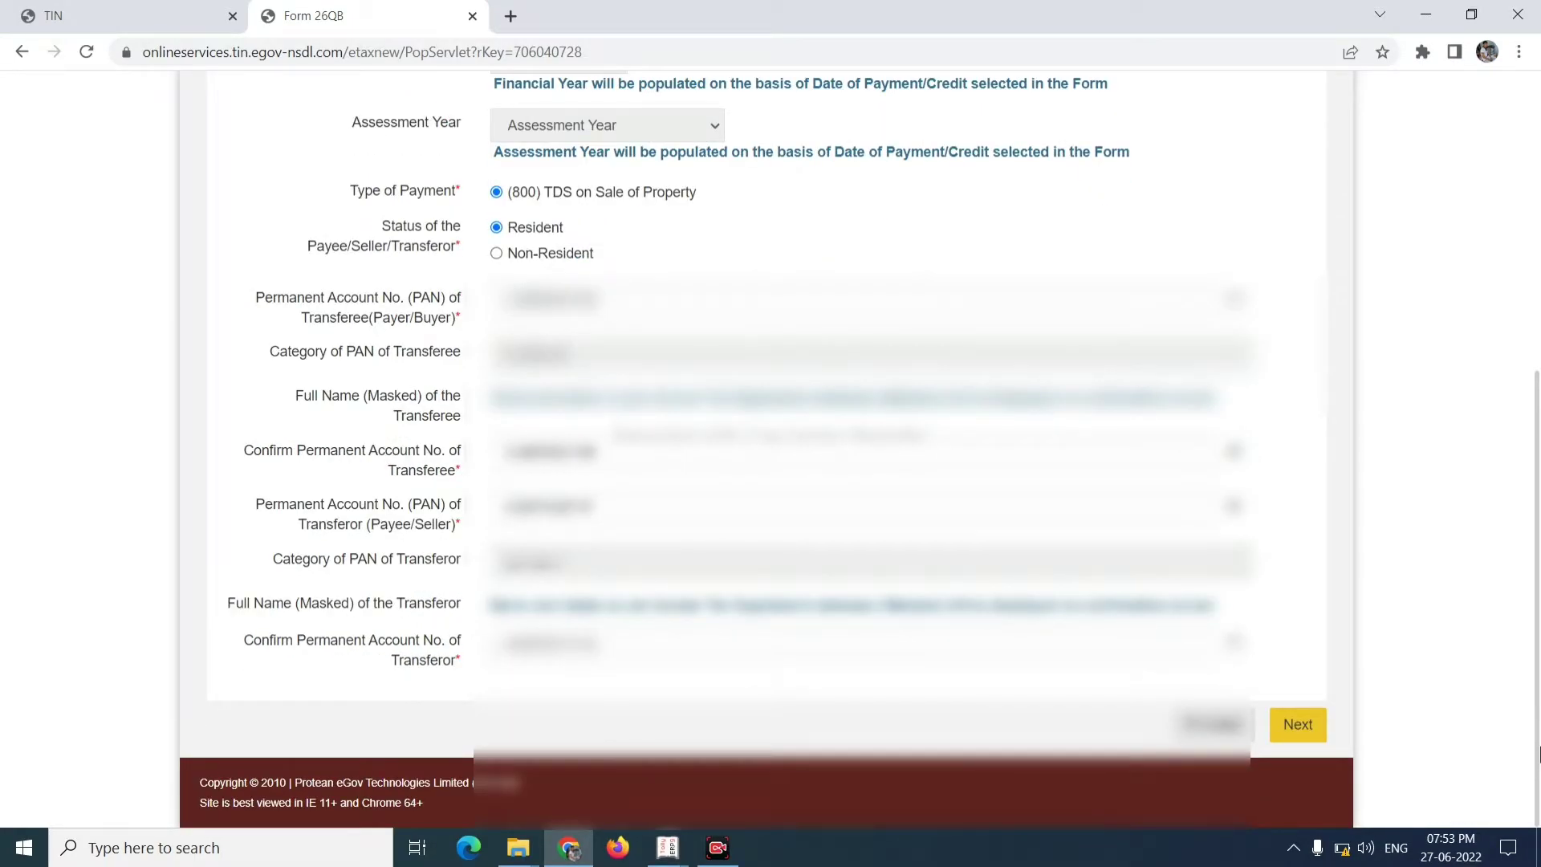
- On the address step, fill the buyer's premises name, city Asansol and state
click(1300, 729)
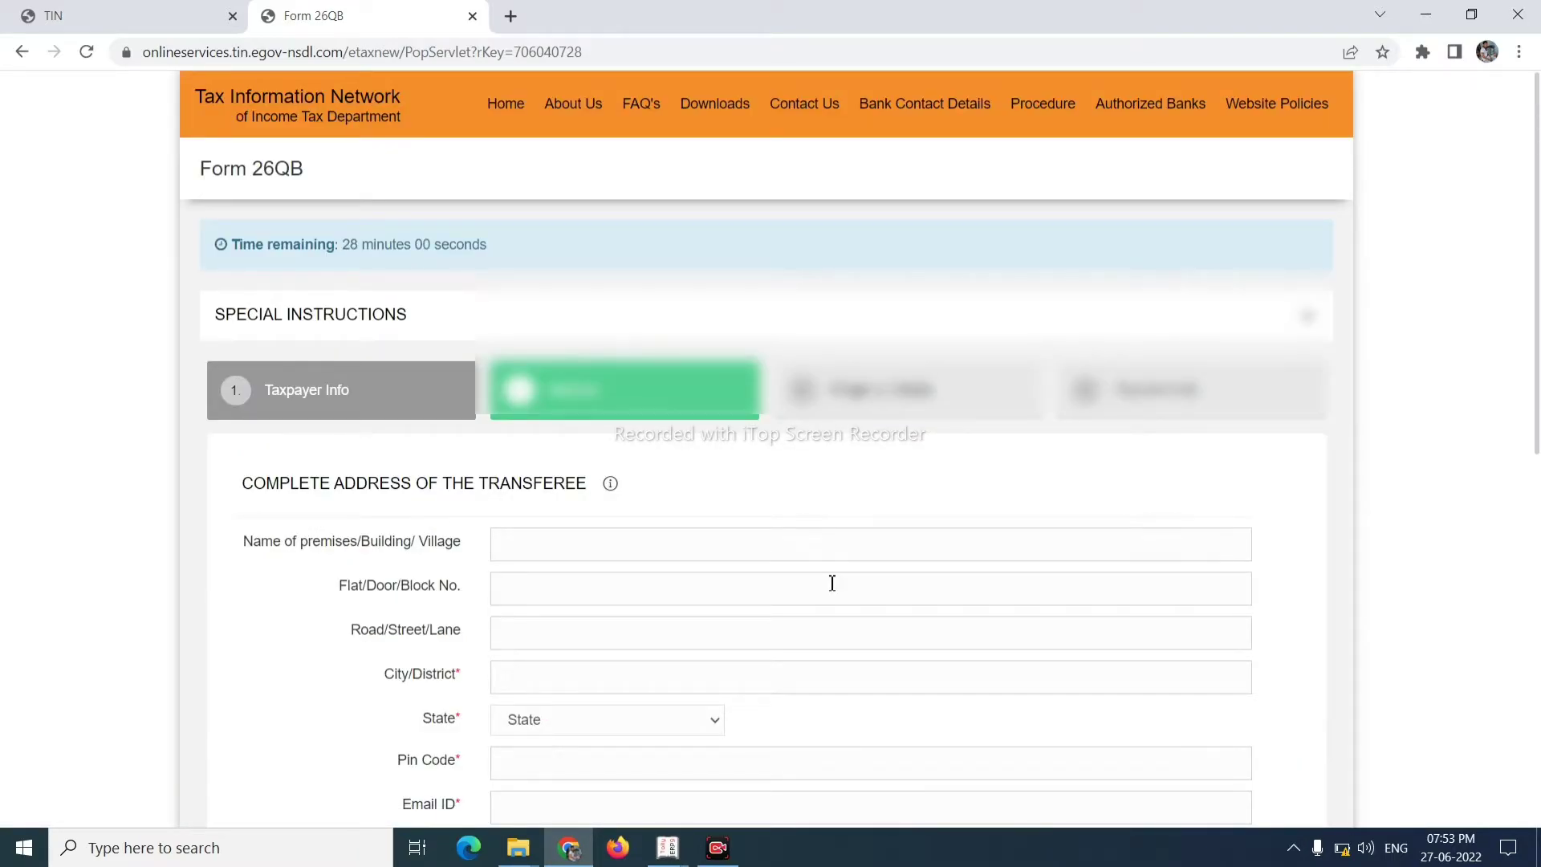
click(801, 555)
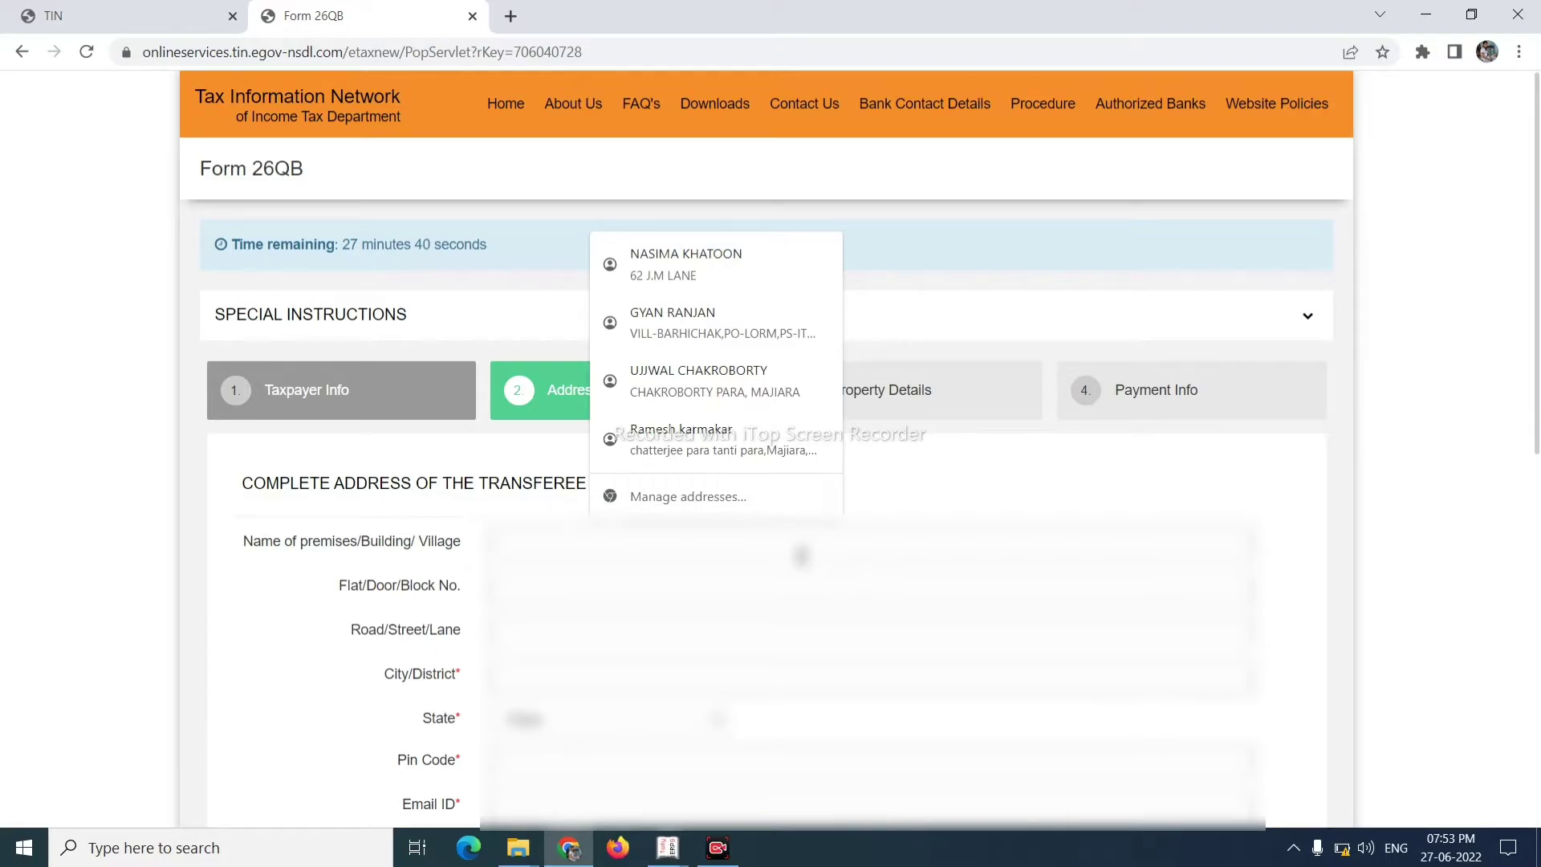
key(Escape)
text(Jagan)
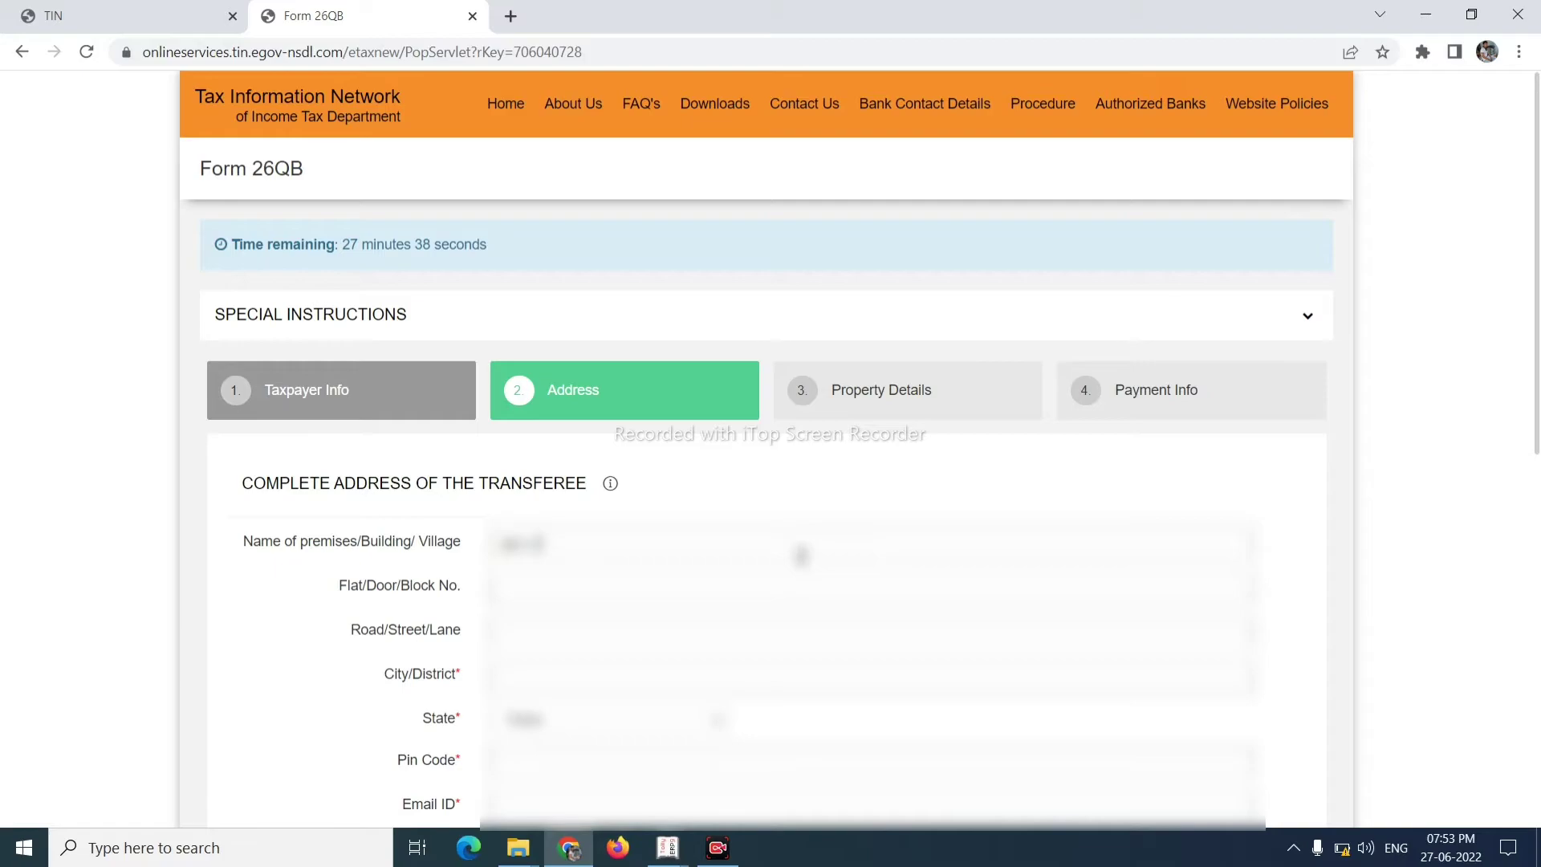
click(681, 705)
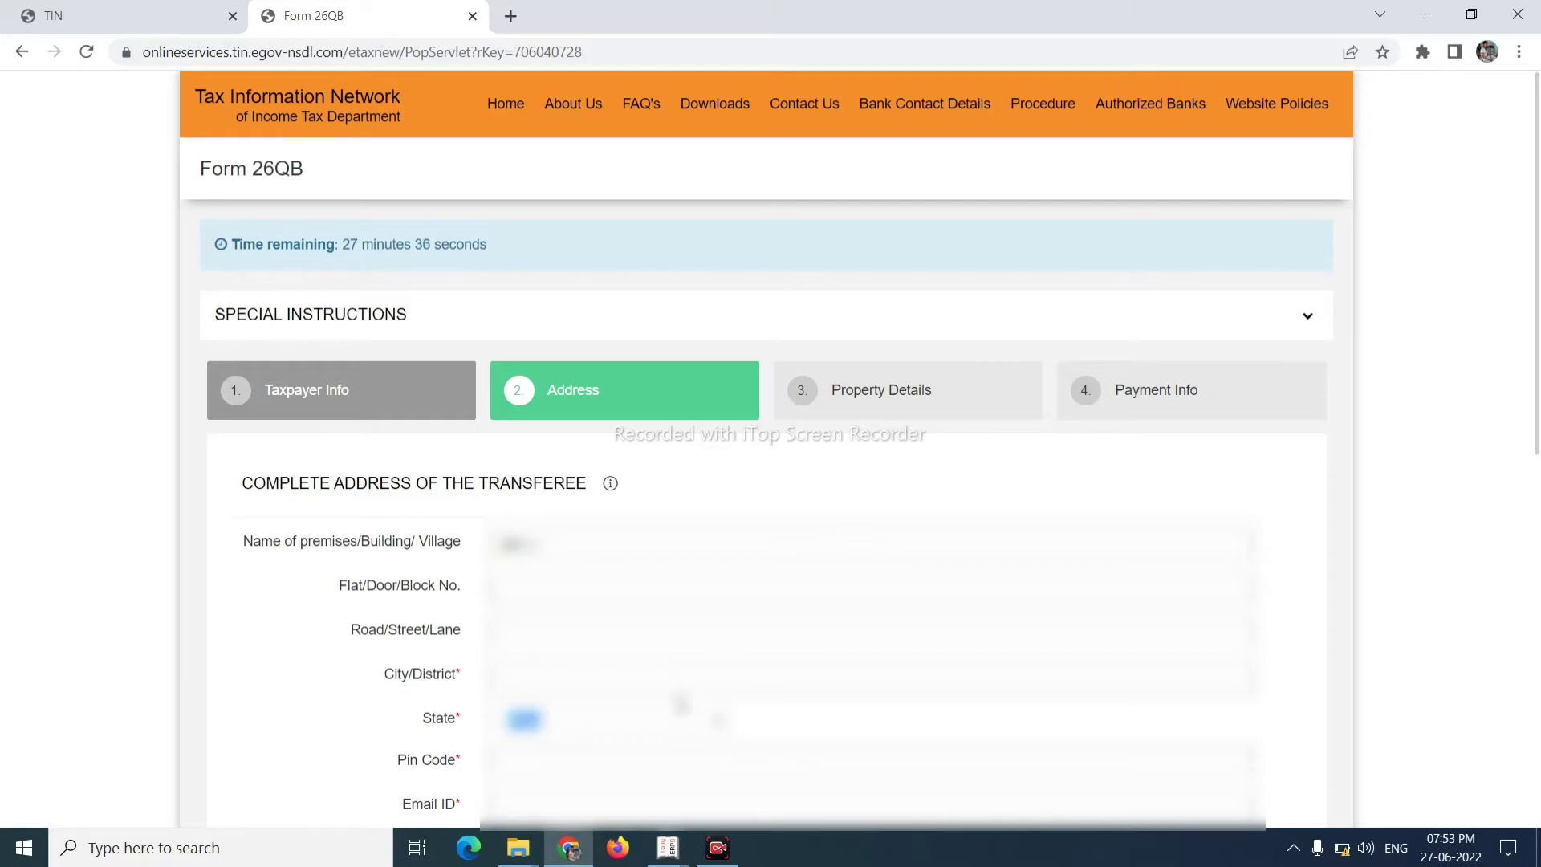
click(674, 689)
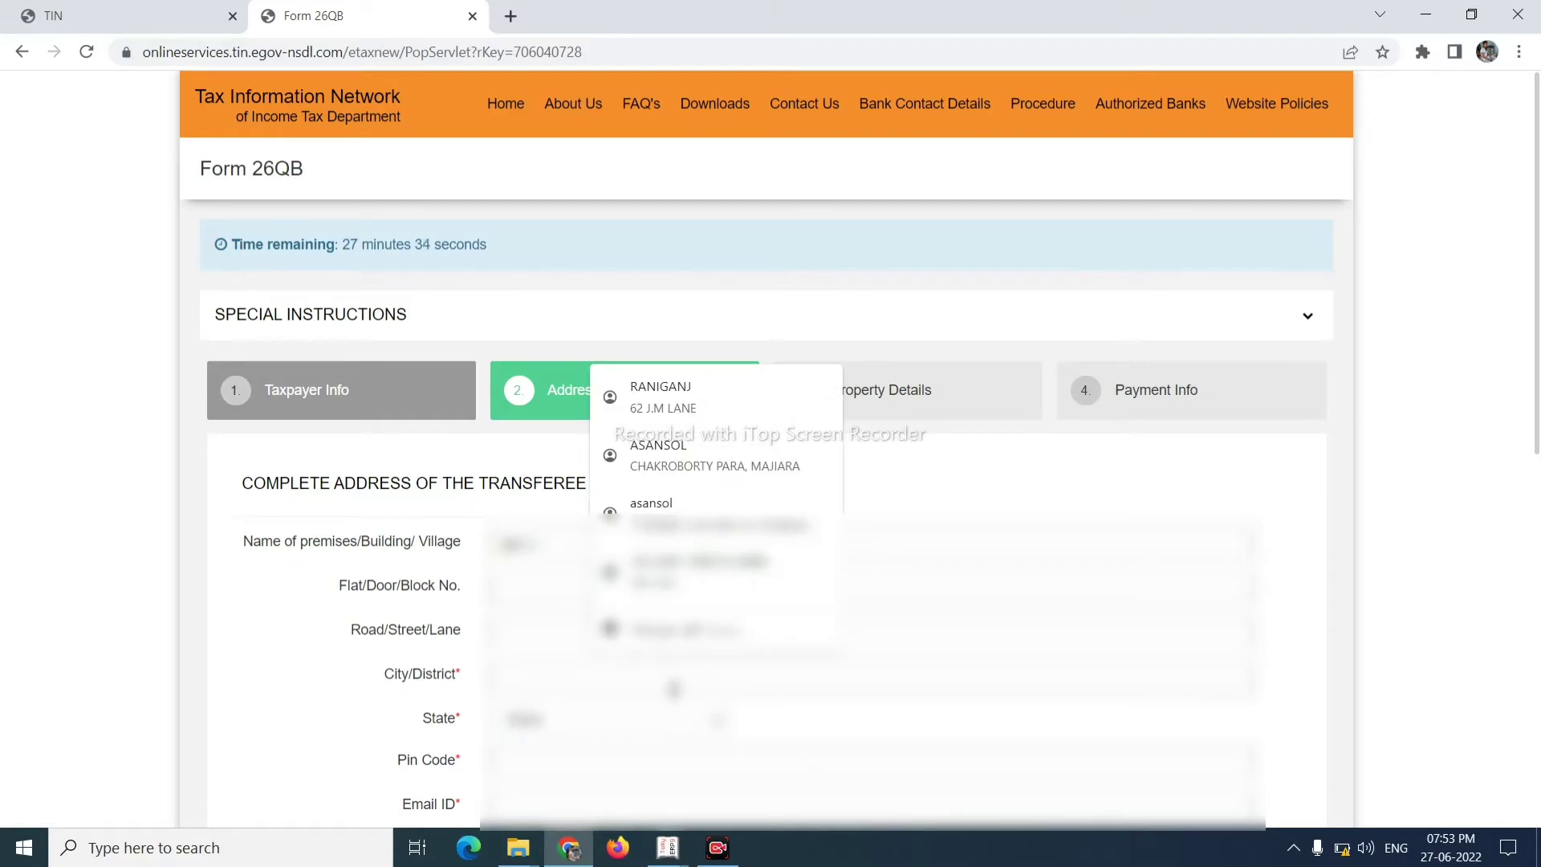
text(asan)
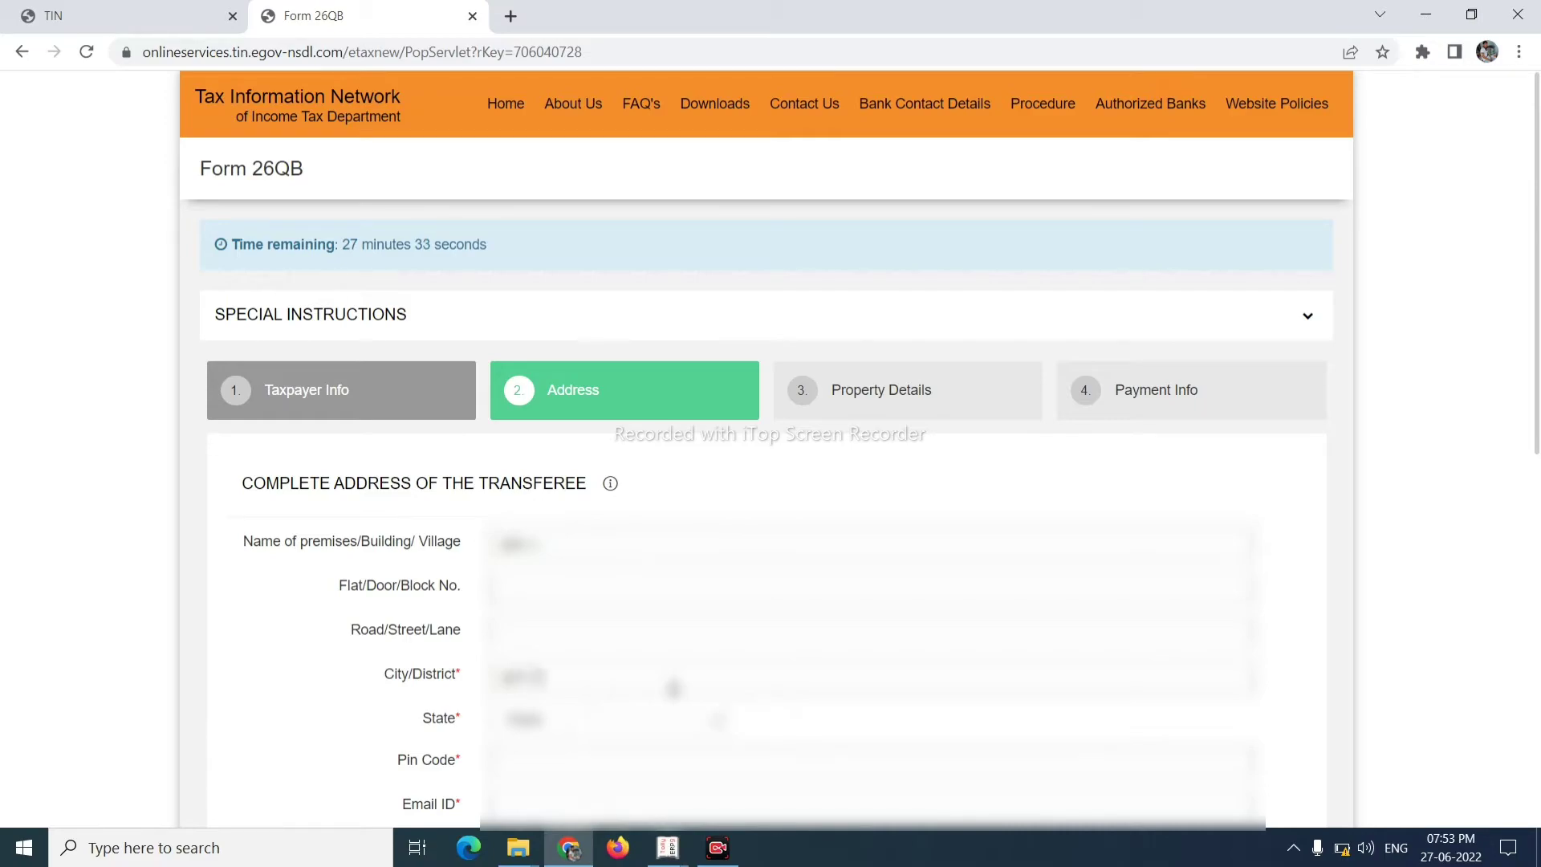
text(sol)
click(657, 725)
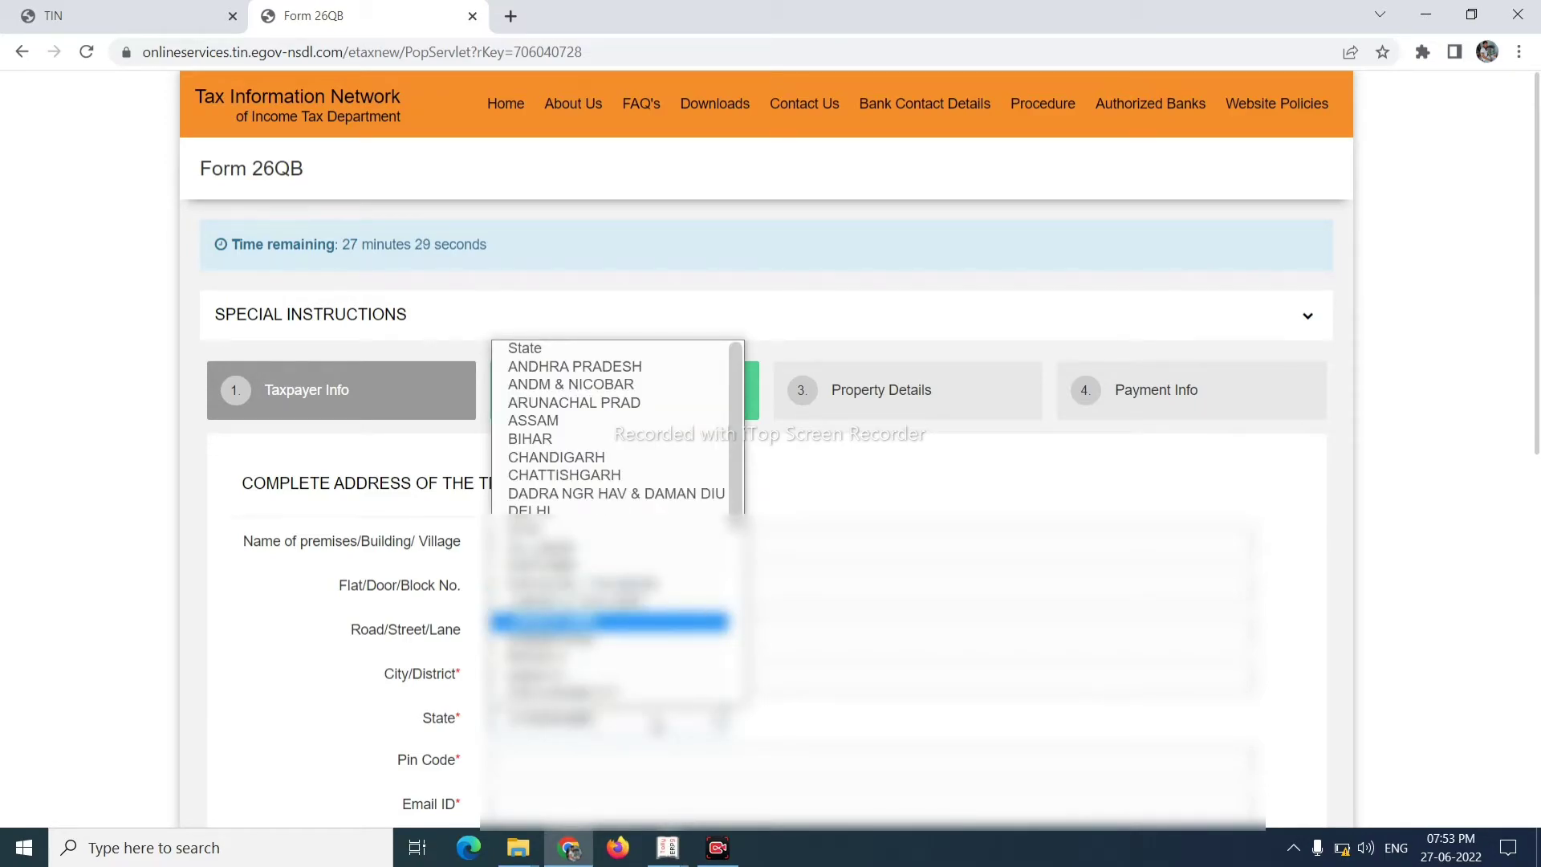
click(609, 621)
- Add the buyer's pin code, e-mail and mobile number, and answer the more-than-one-buyer question
click(638, 751)
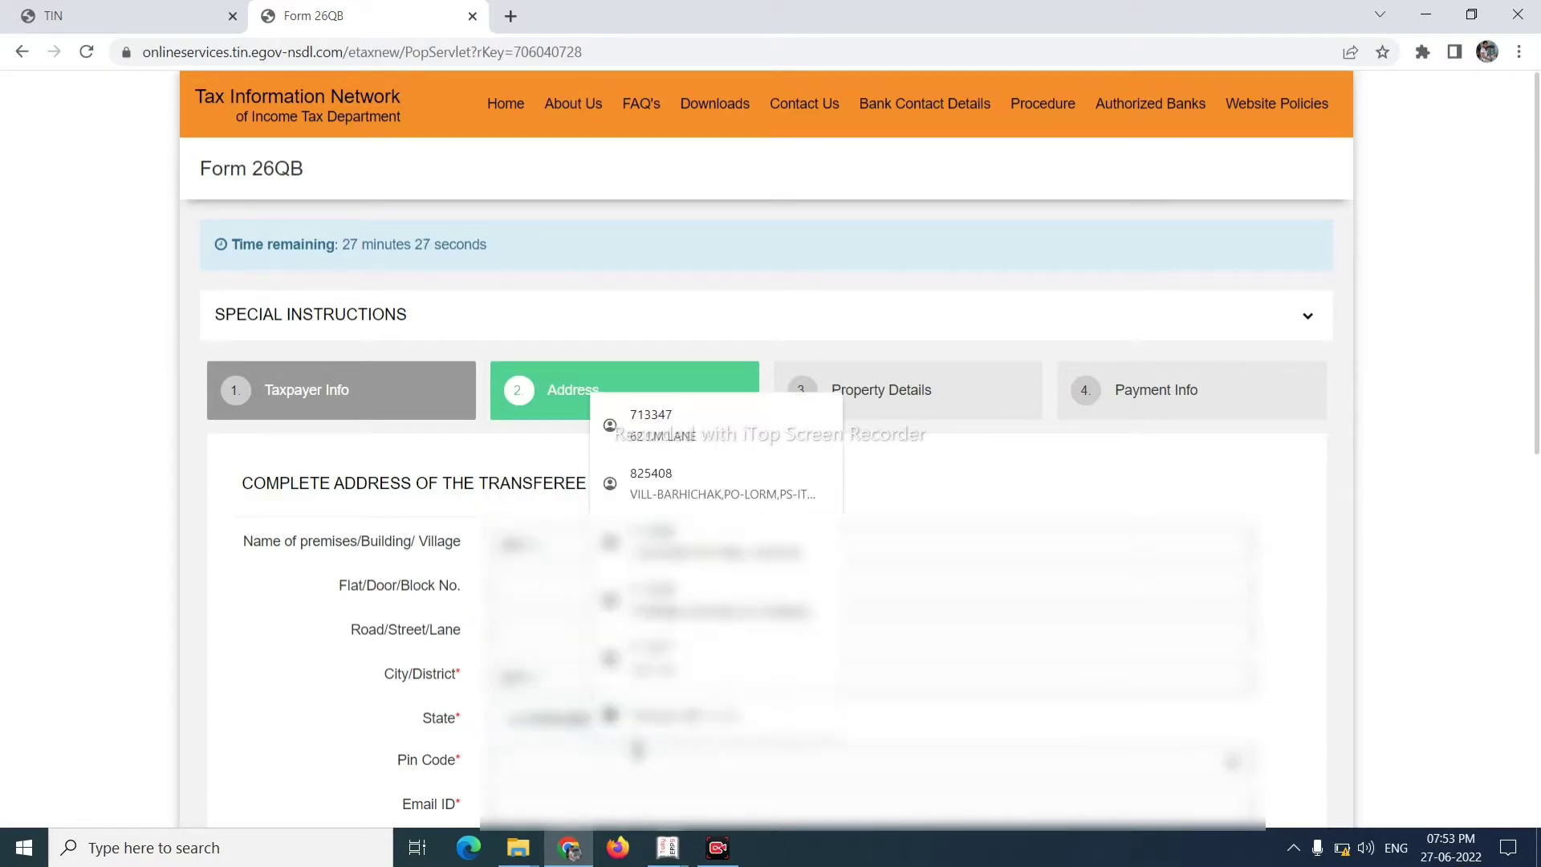
text(7)
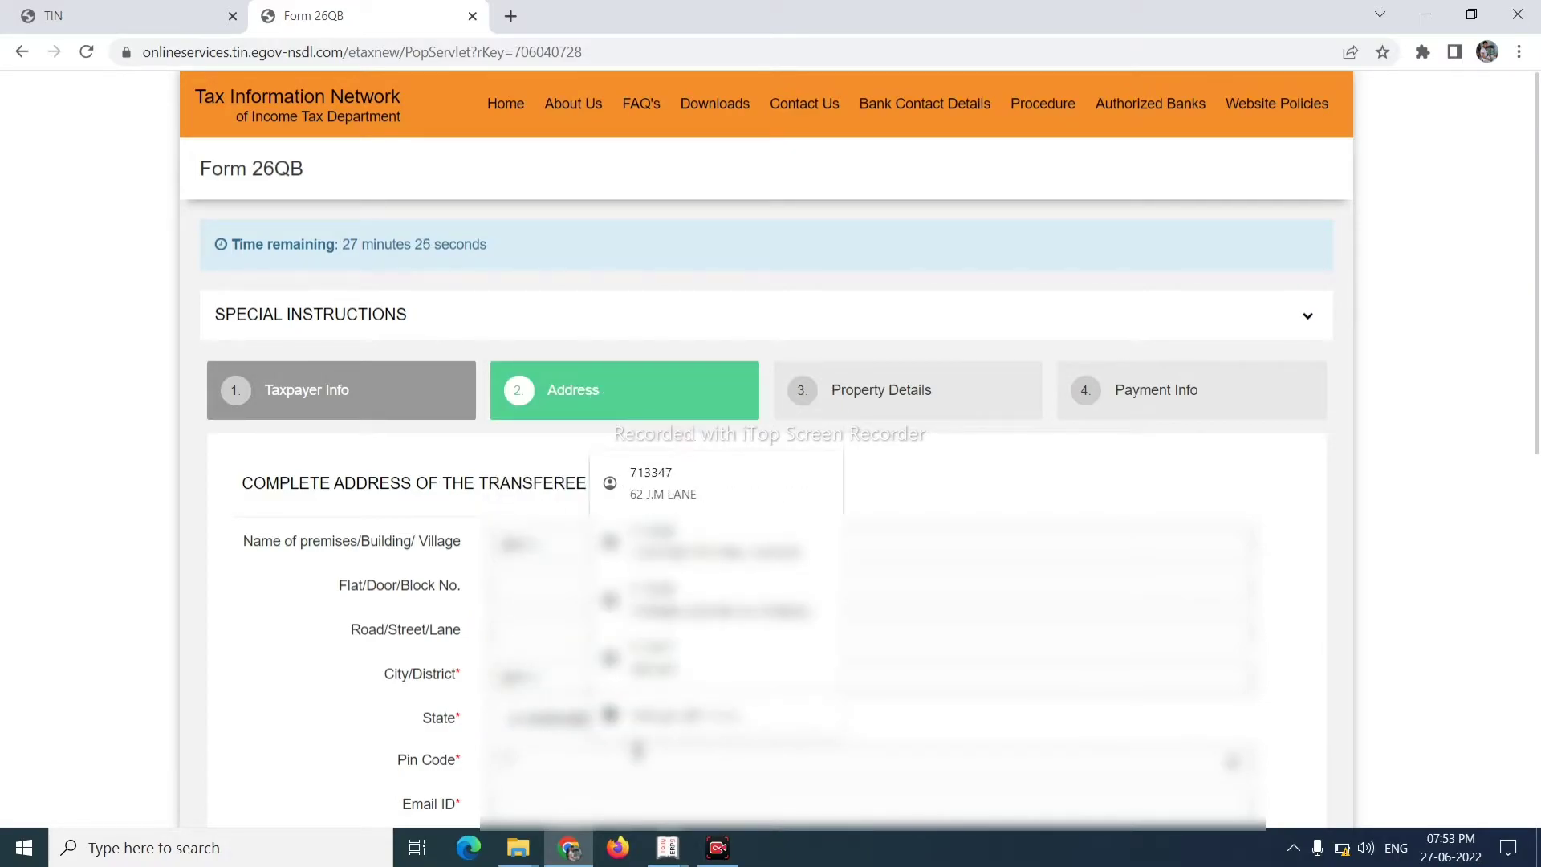
text(12)
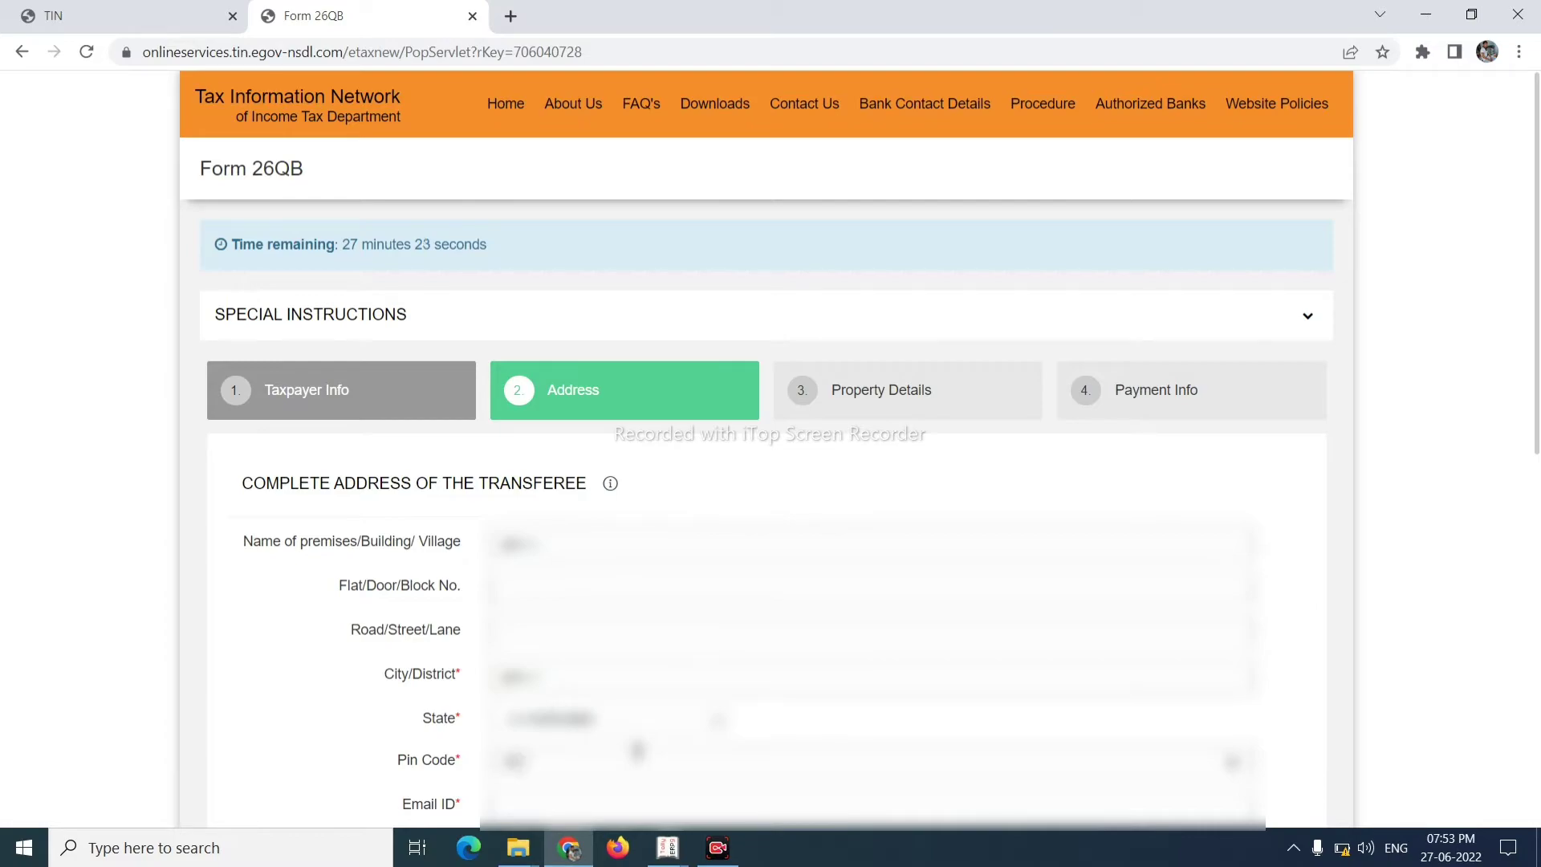
key(BackSpace)
key(BackSpace)
key(BackSpace)
text(411001)
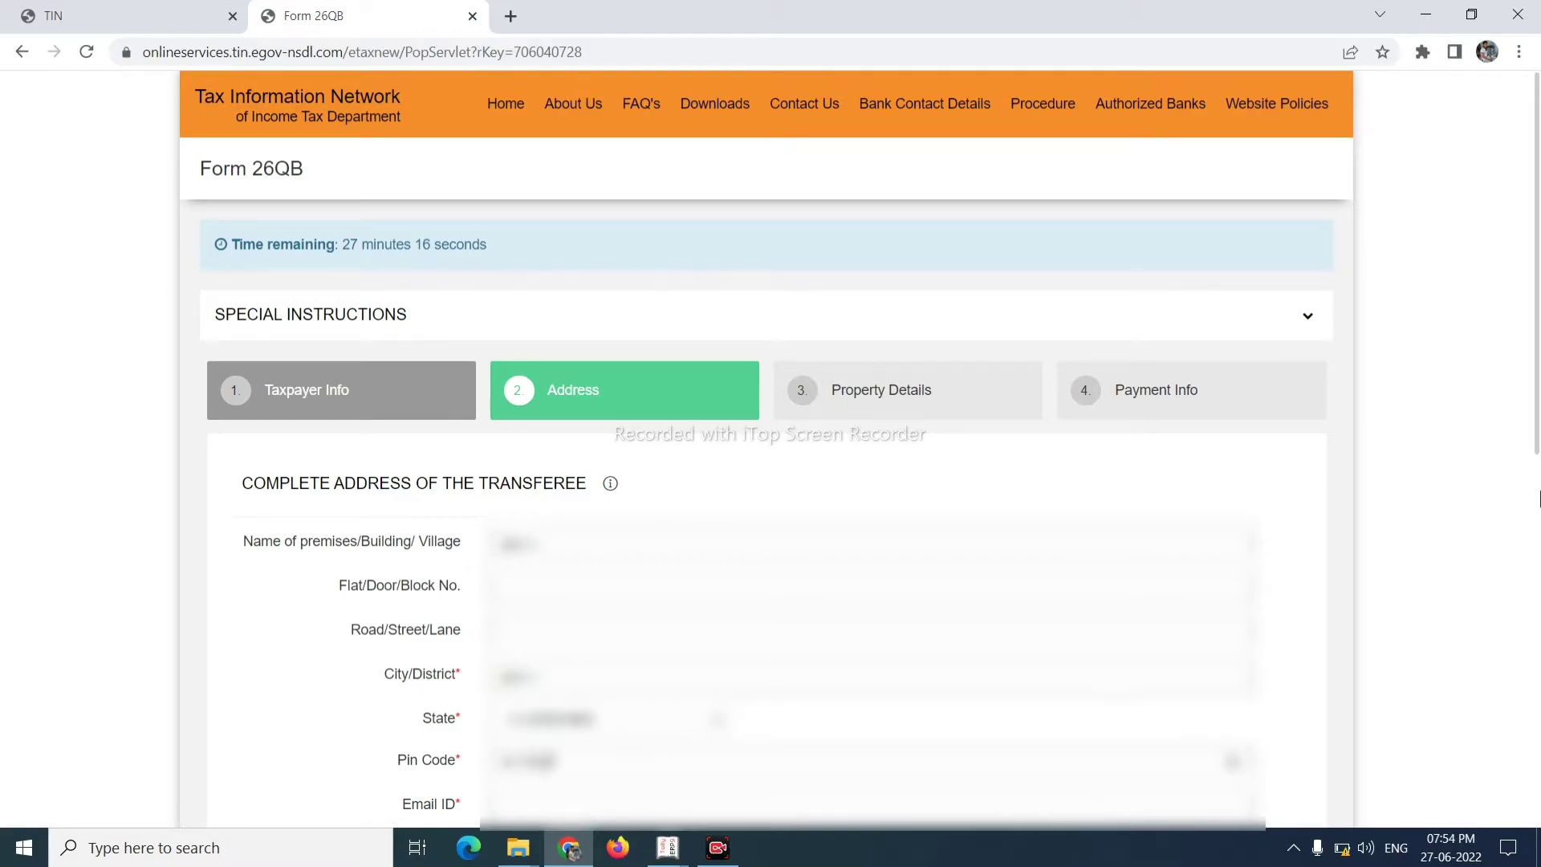
click(1539, 498)
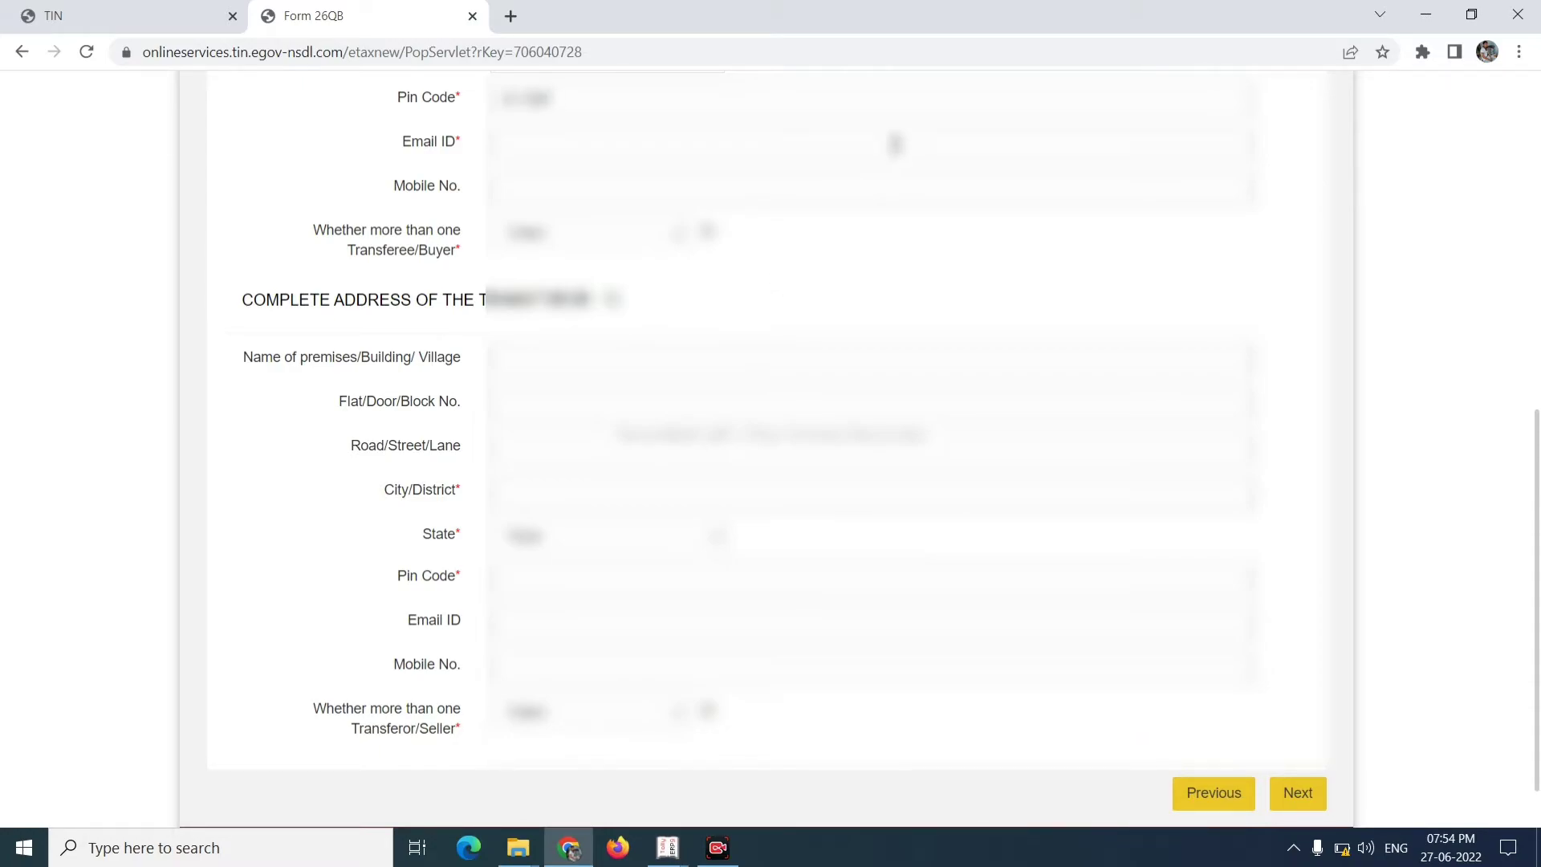
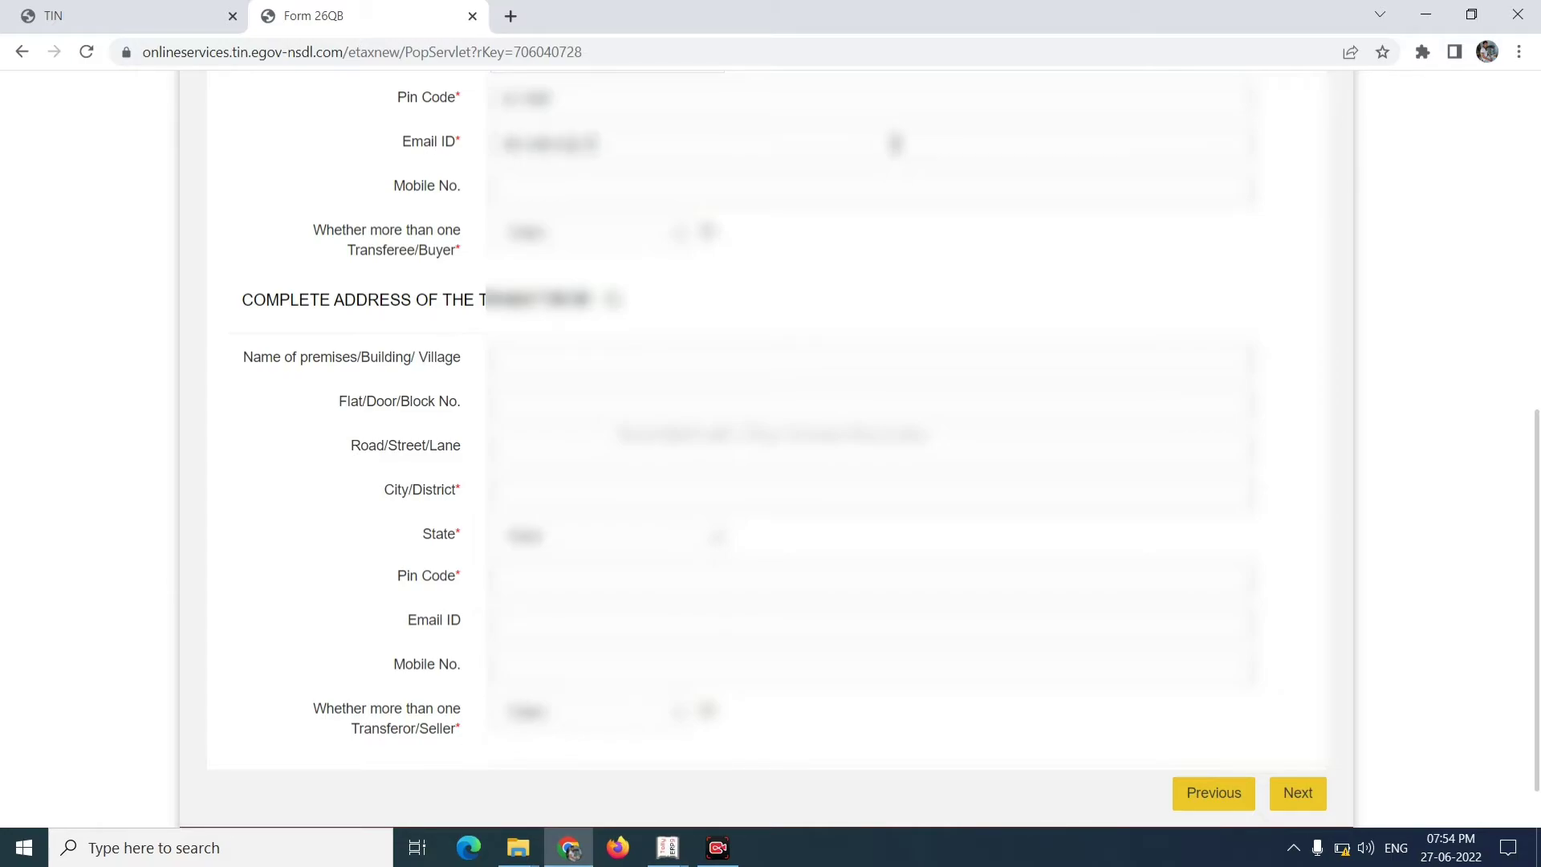
click(755, 194)
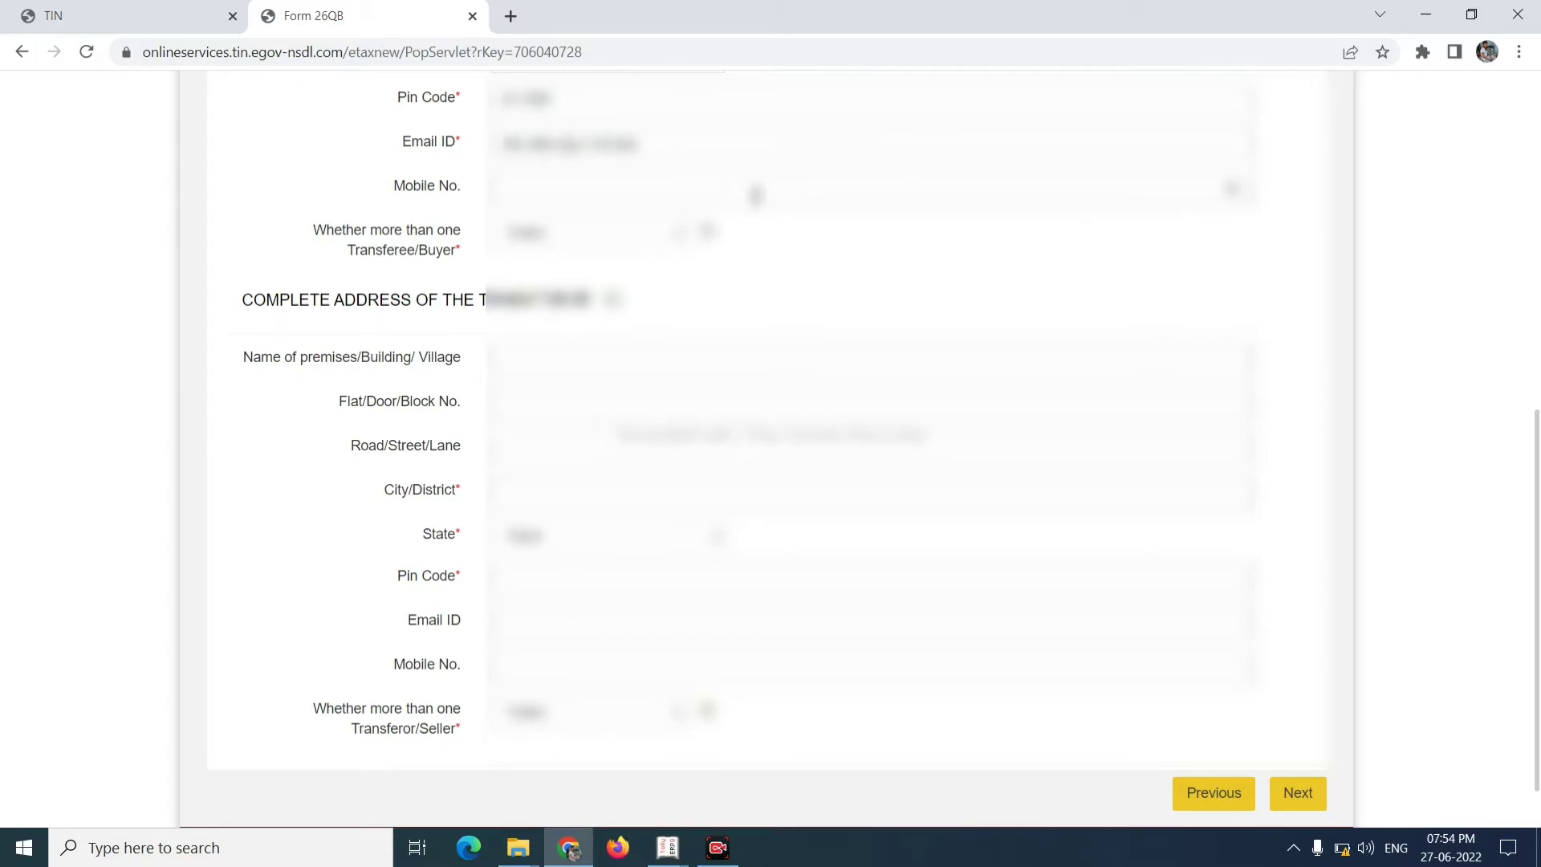
text(9876543210)
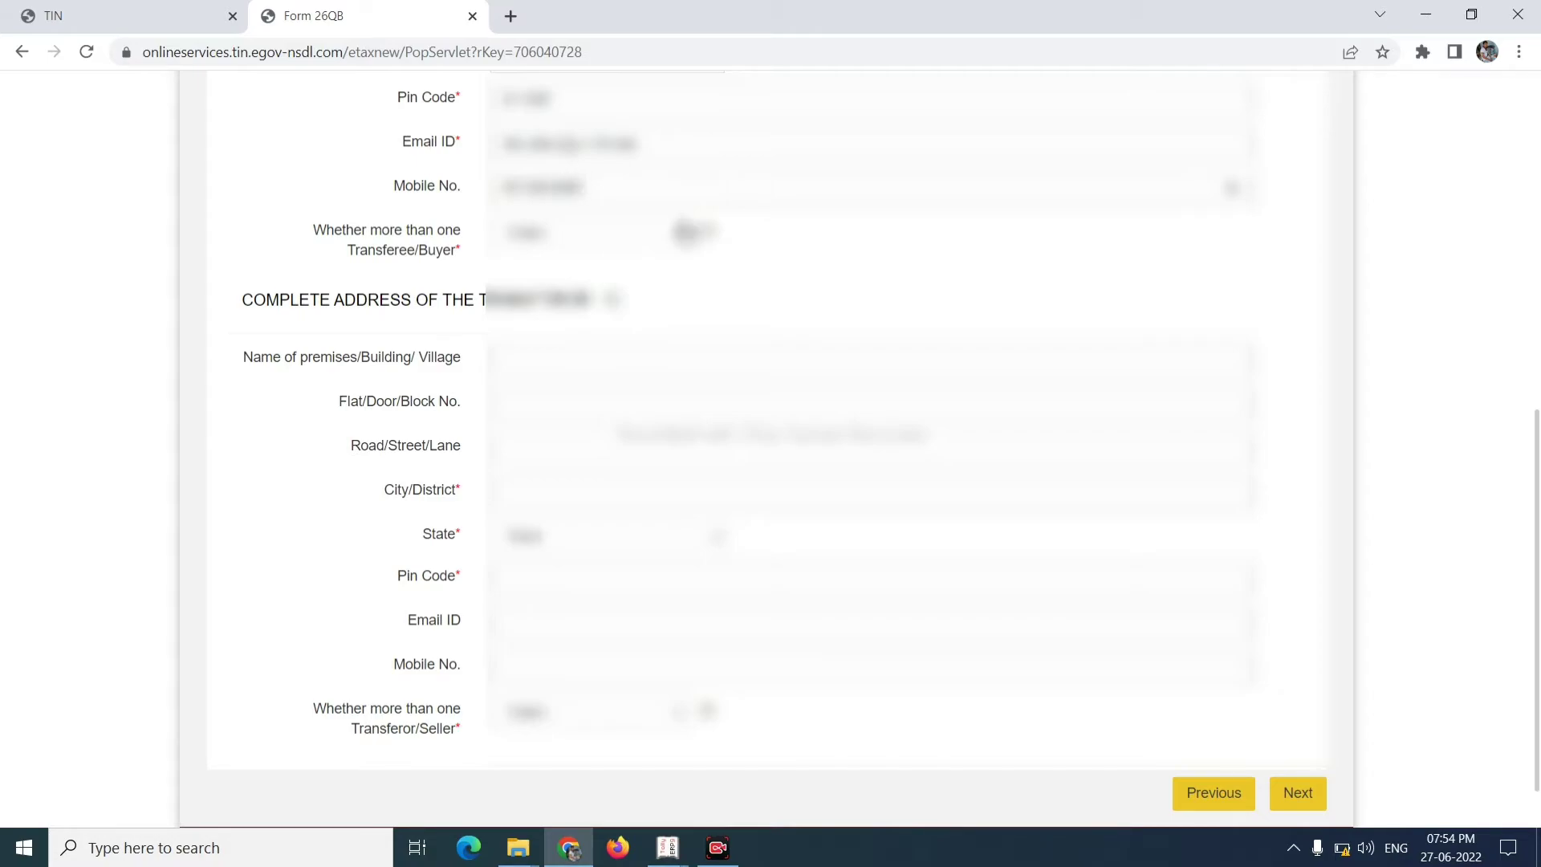
click(620, 243)
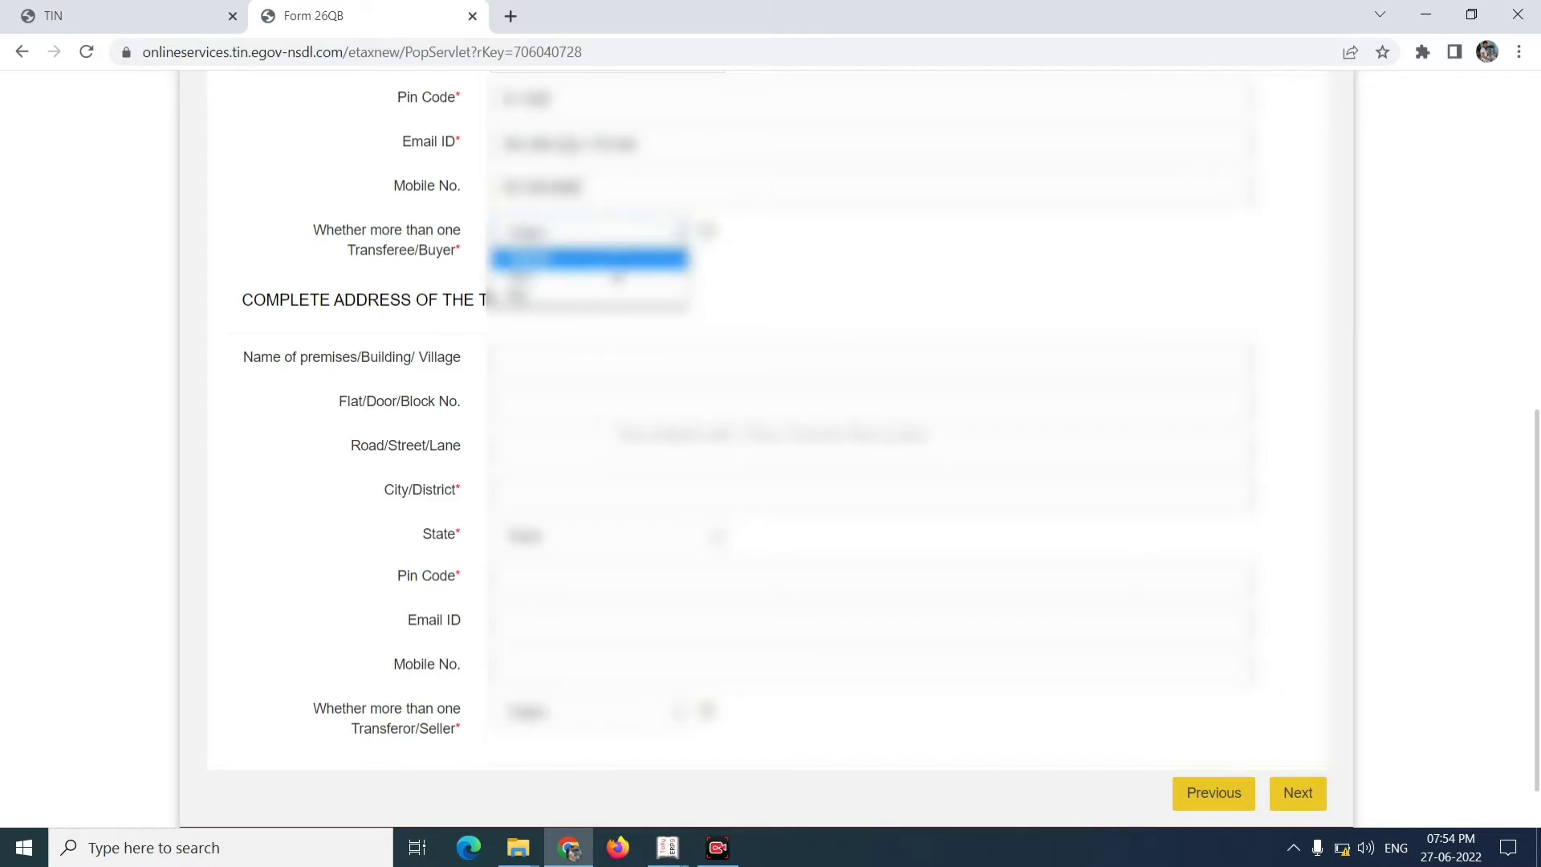
click(616, 278)
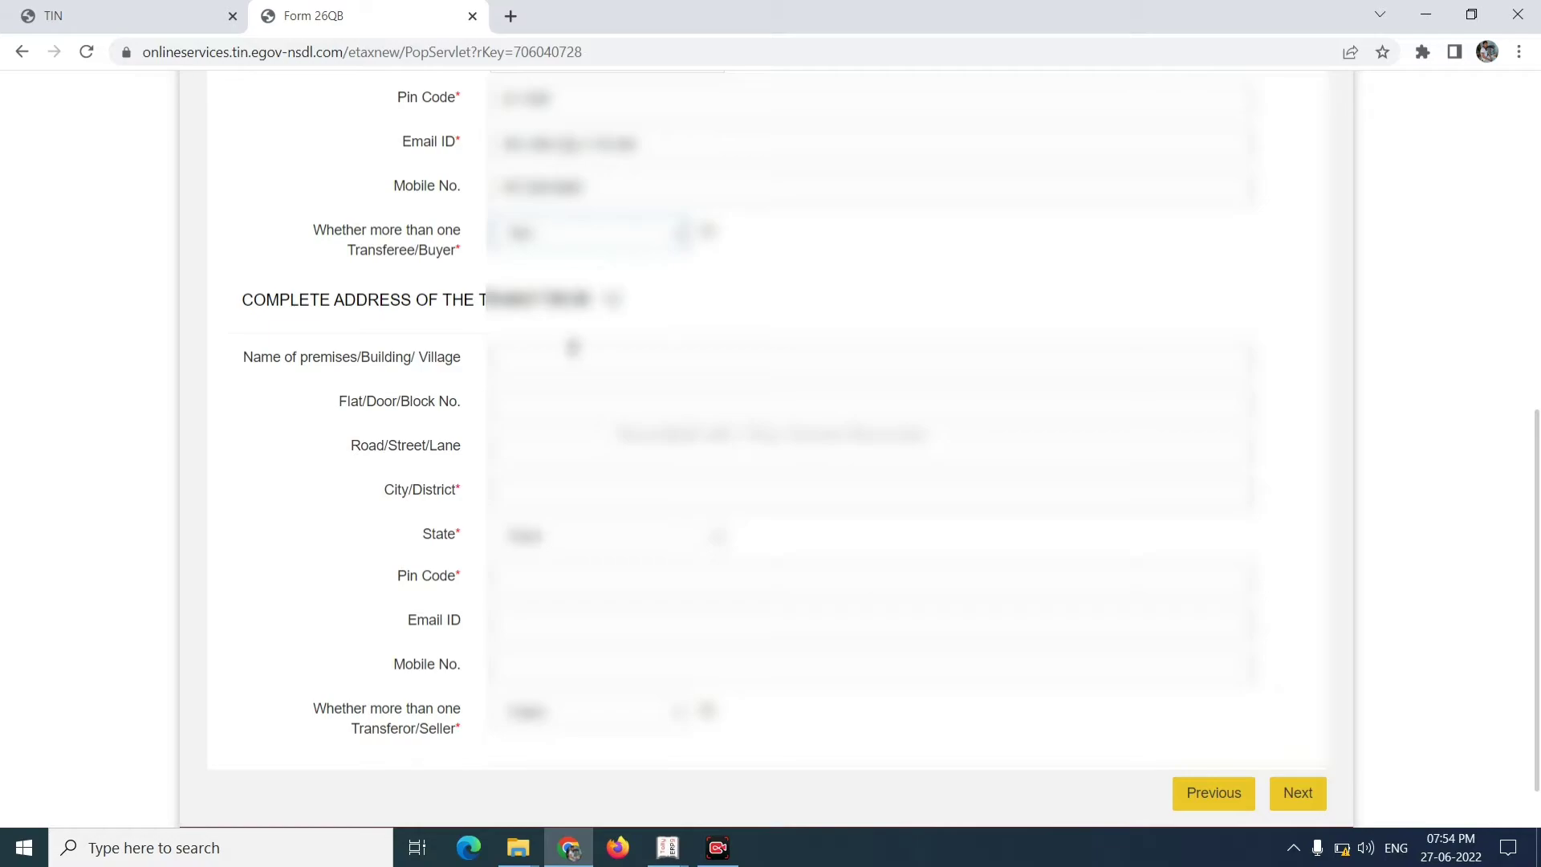
- Fill the seller's premises name, city Jaipur and state
click(574, 346)
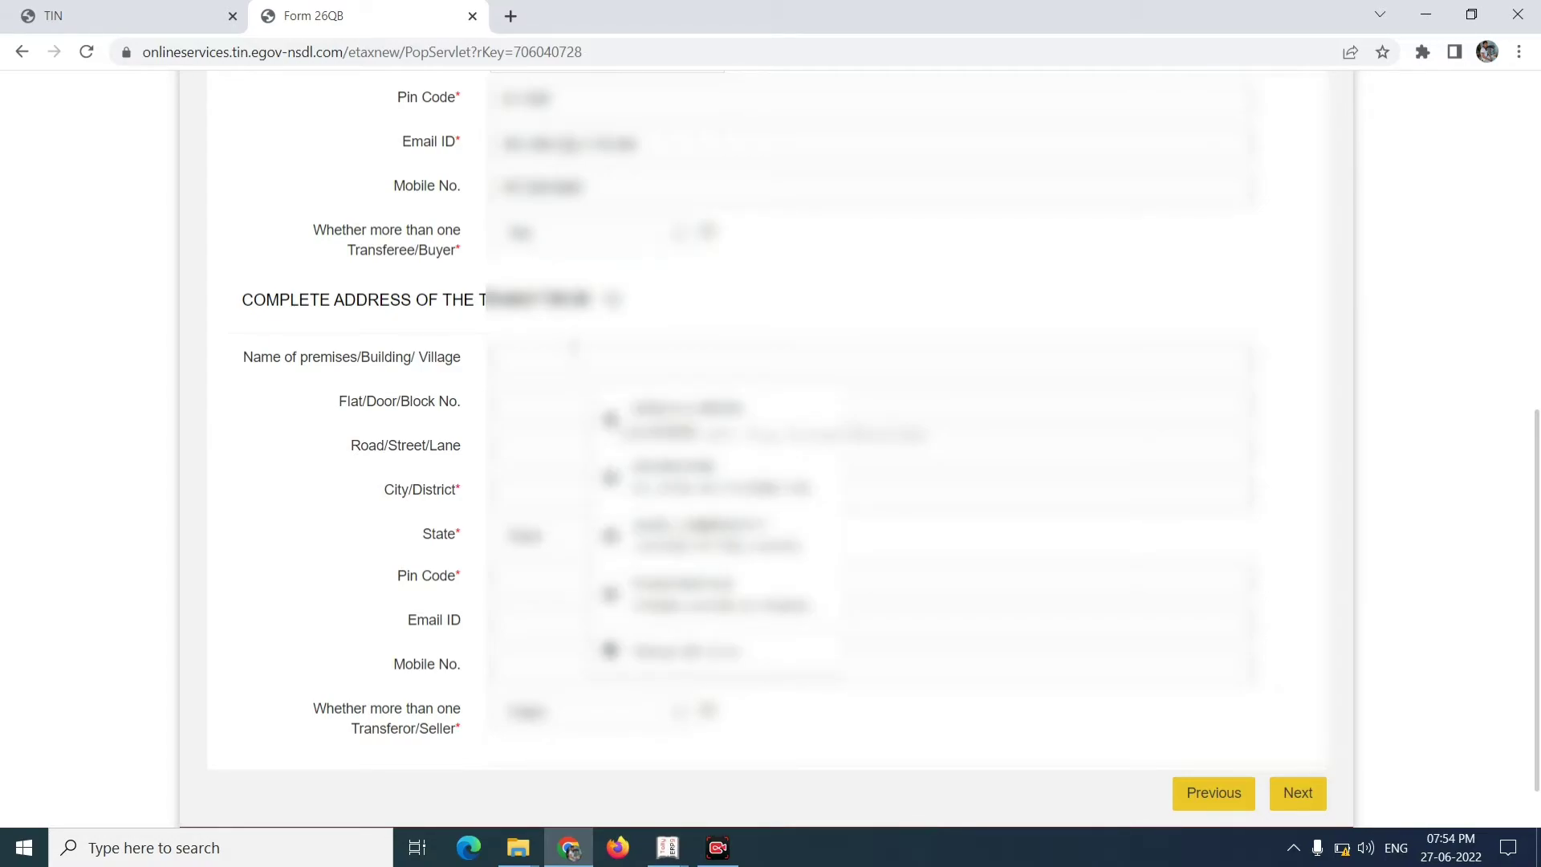
text(B12)
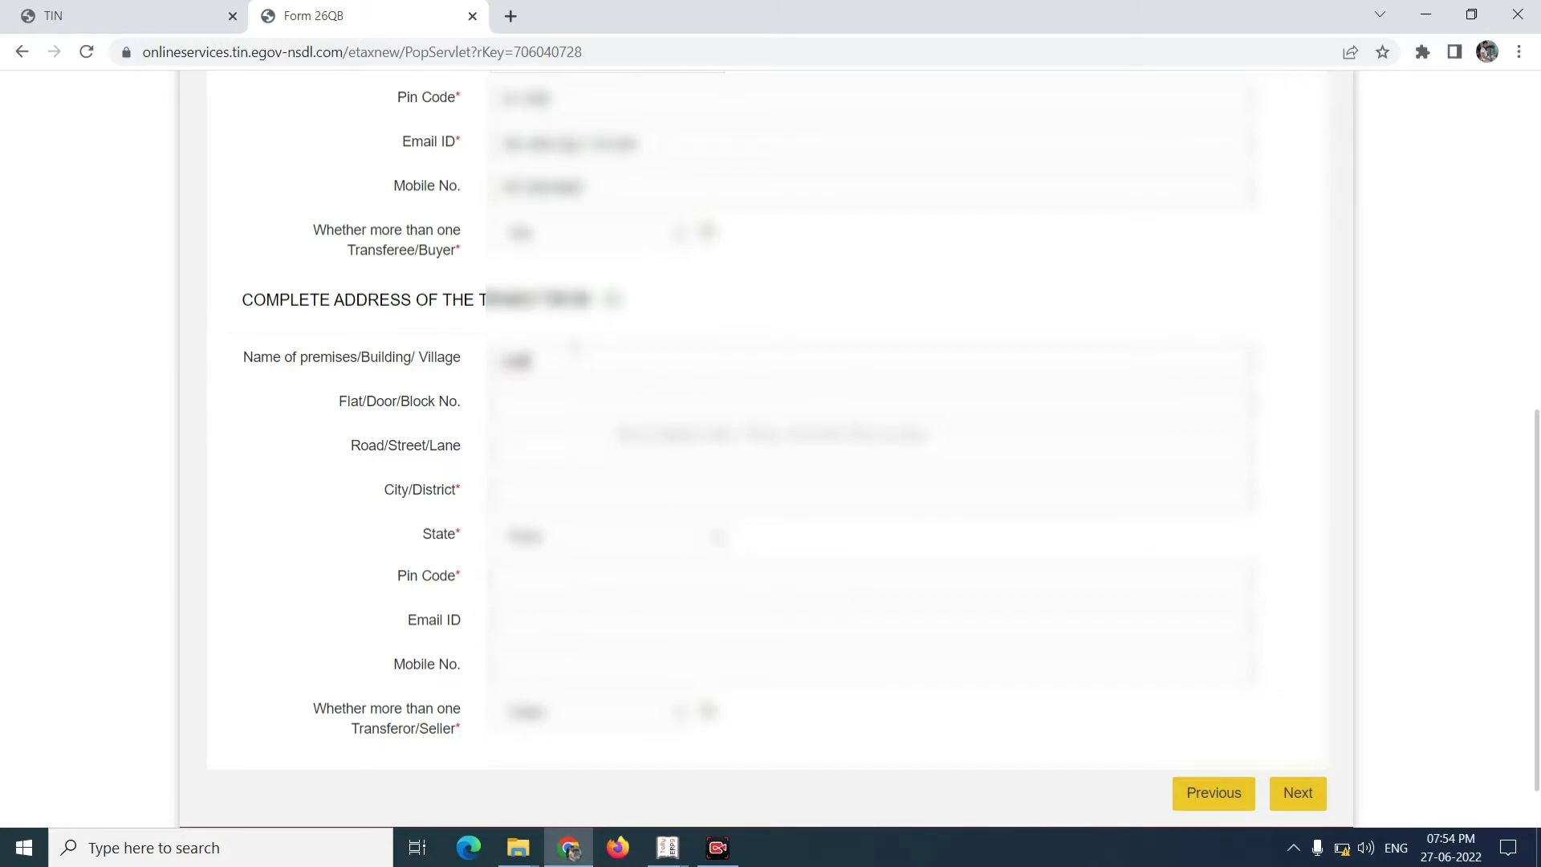
text( Nest)
click(532, 489)
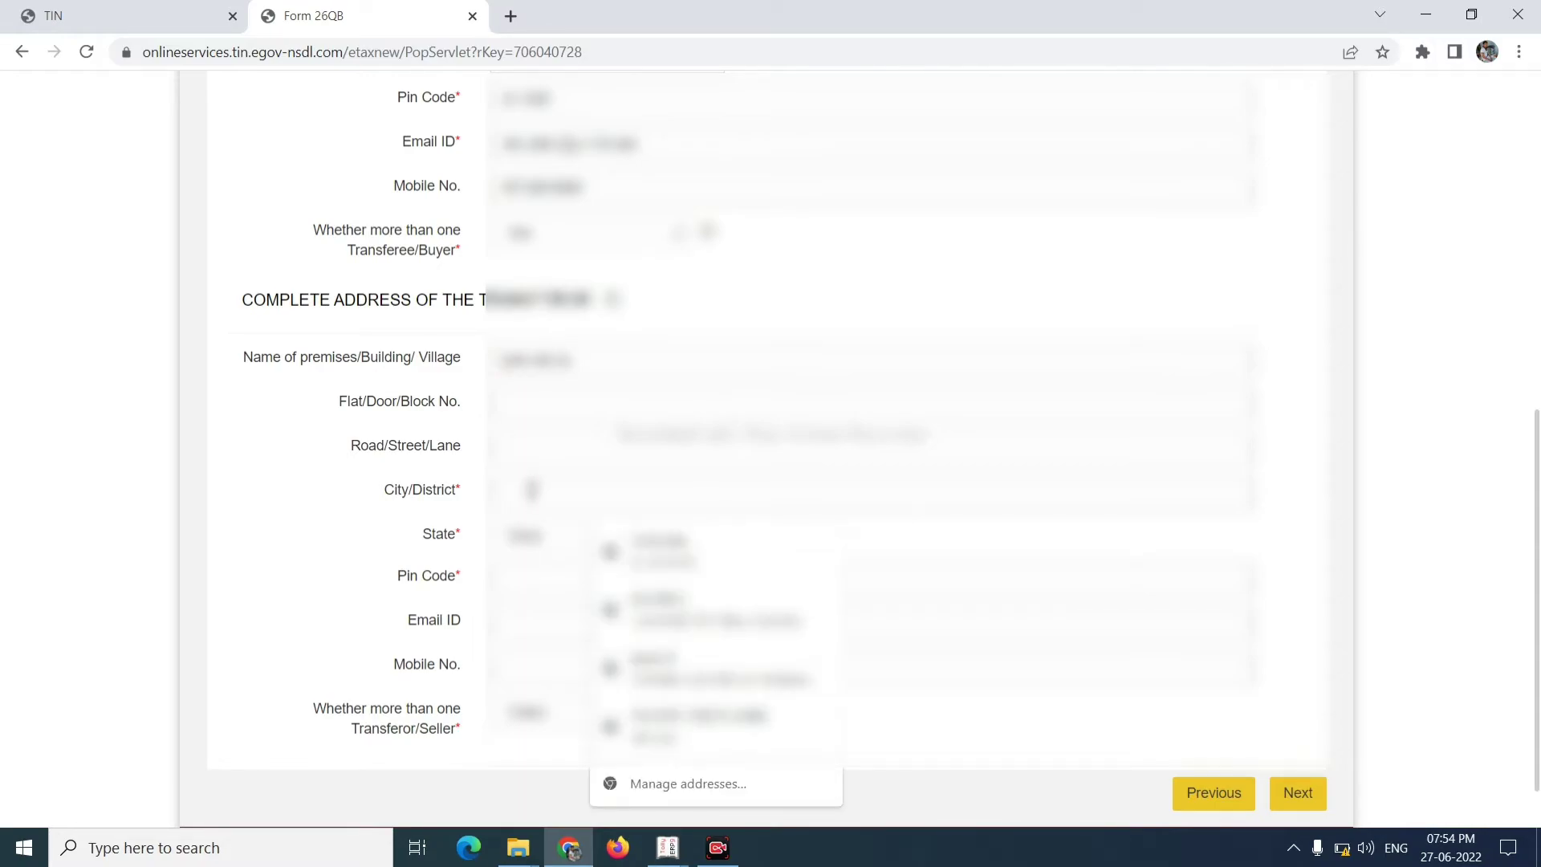
text(Ja)
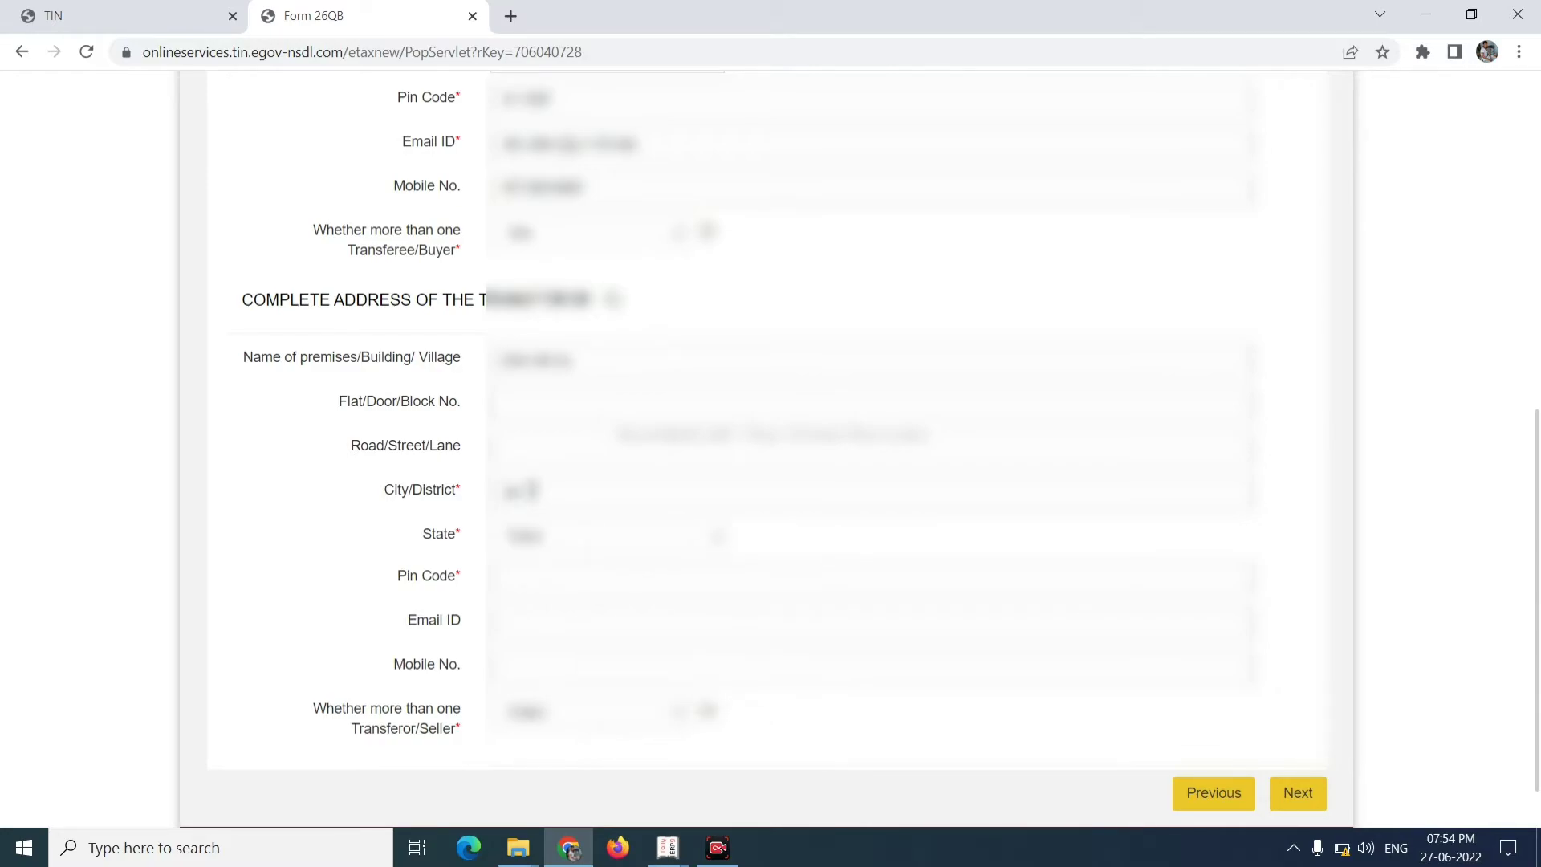
key(BackSpace)
key(BackSpace)
text(J)
key(BackSpace)
text(Jaipur)
click(537, 552)
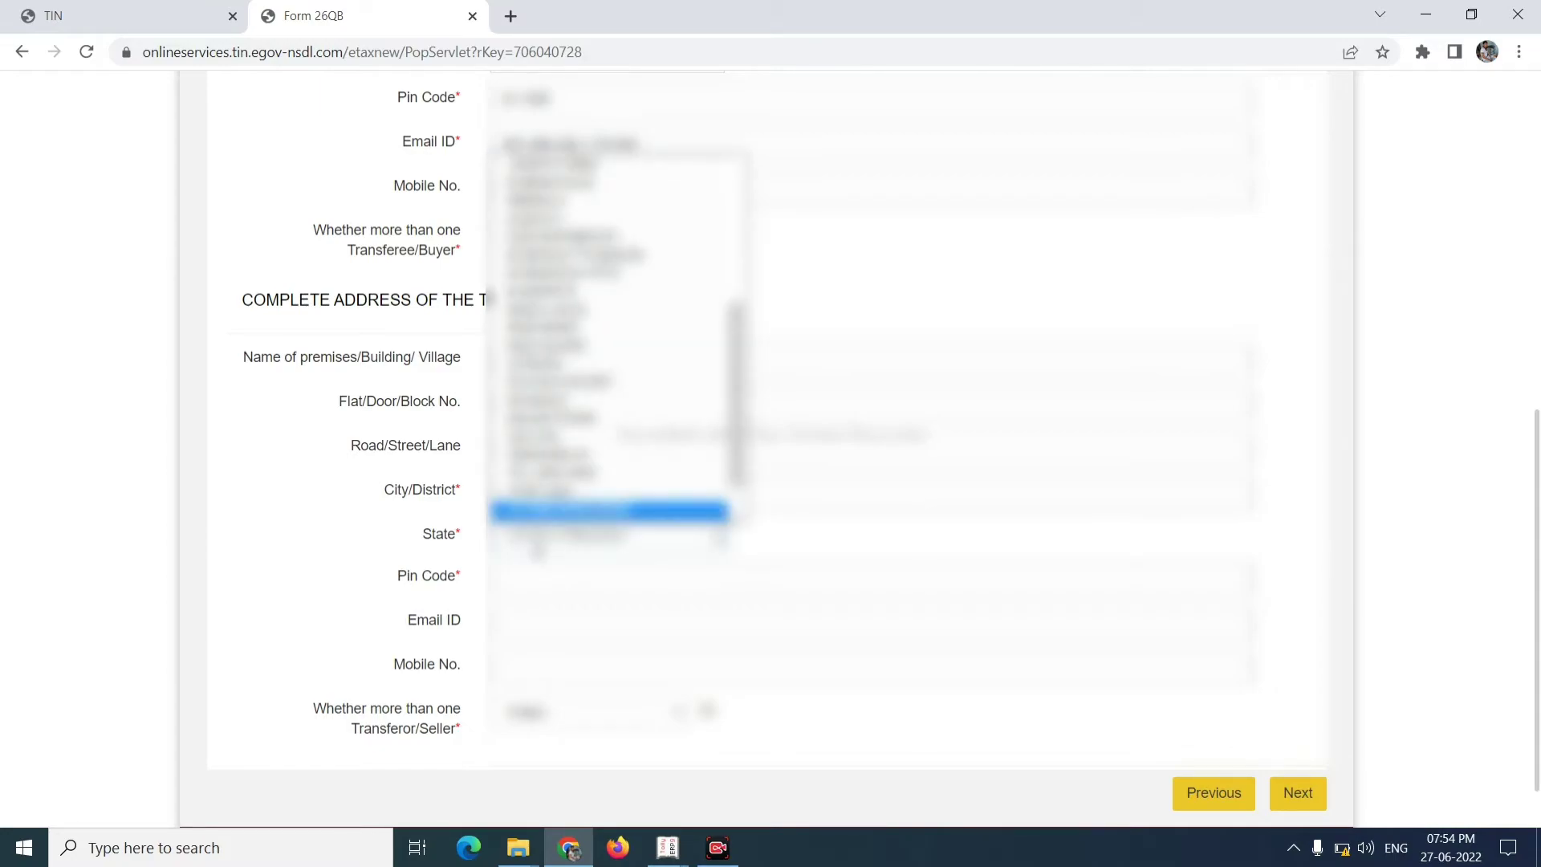
click(537, 552)
- Enter the seller's pin code, set more than one seller to No, and continue
click(1231, 578)
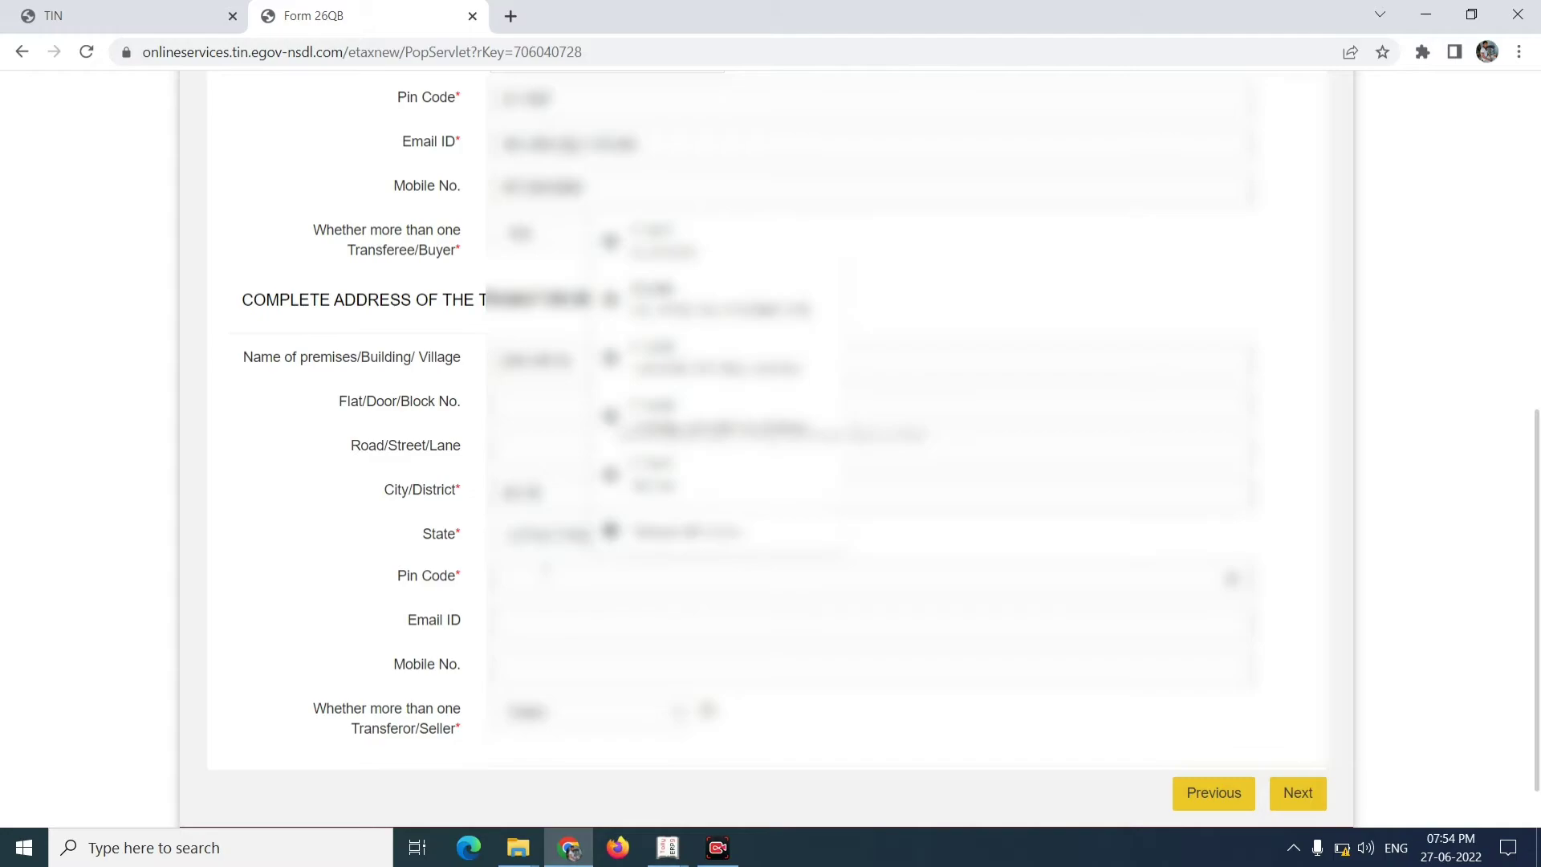
text(302012)
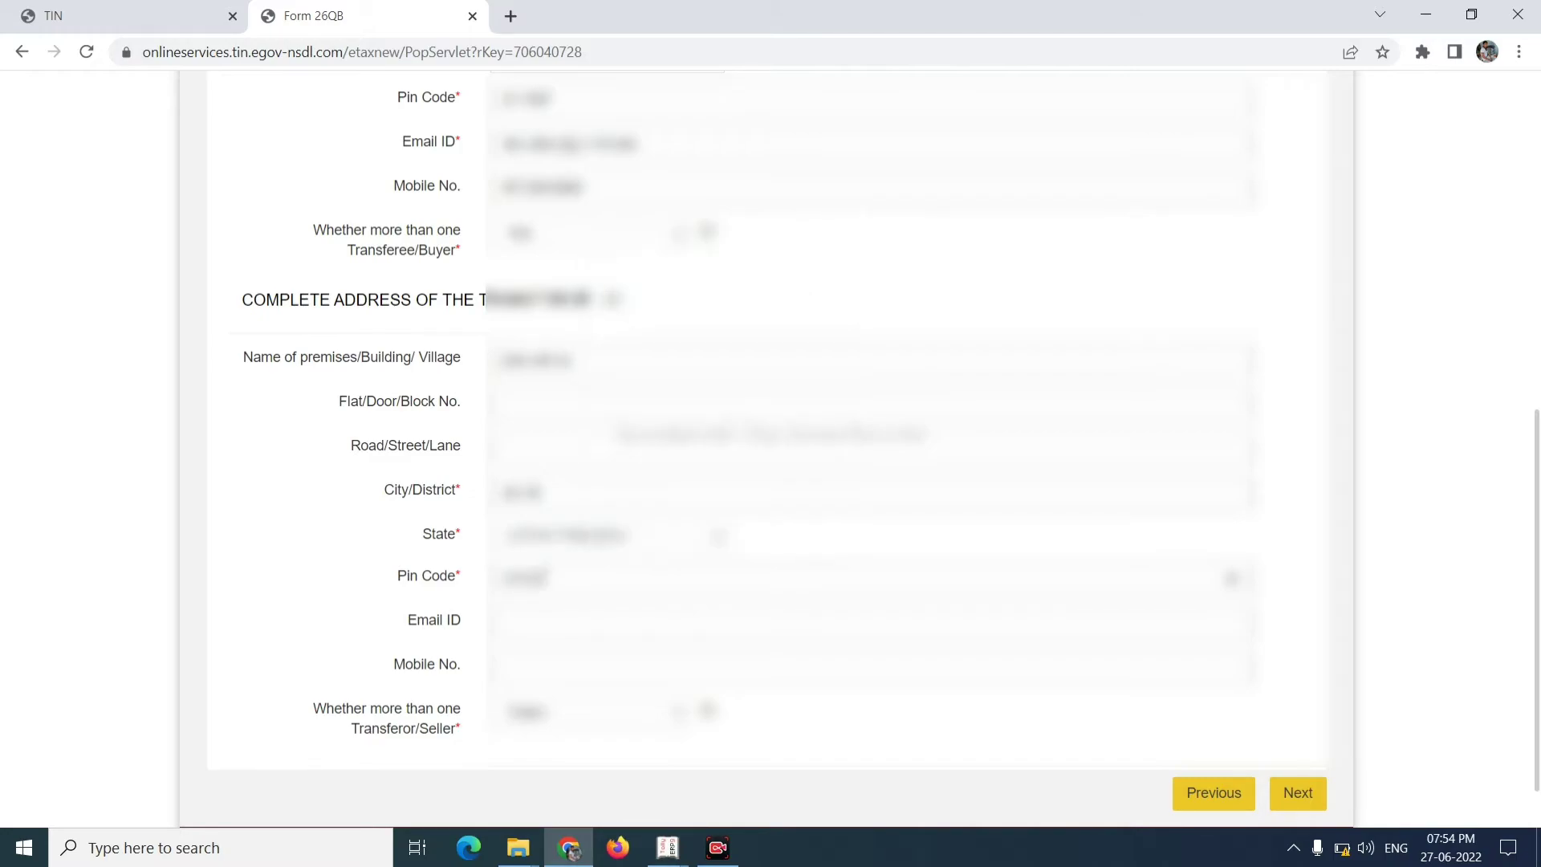
click(620, 727)
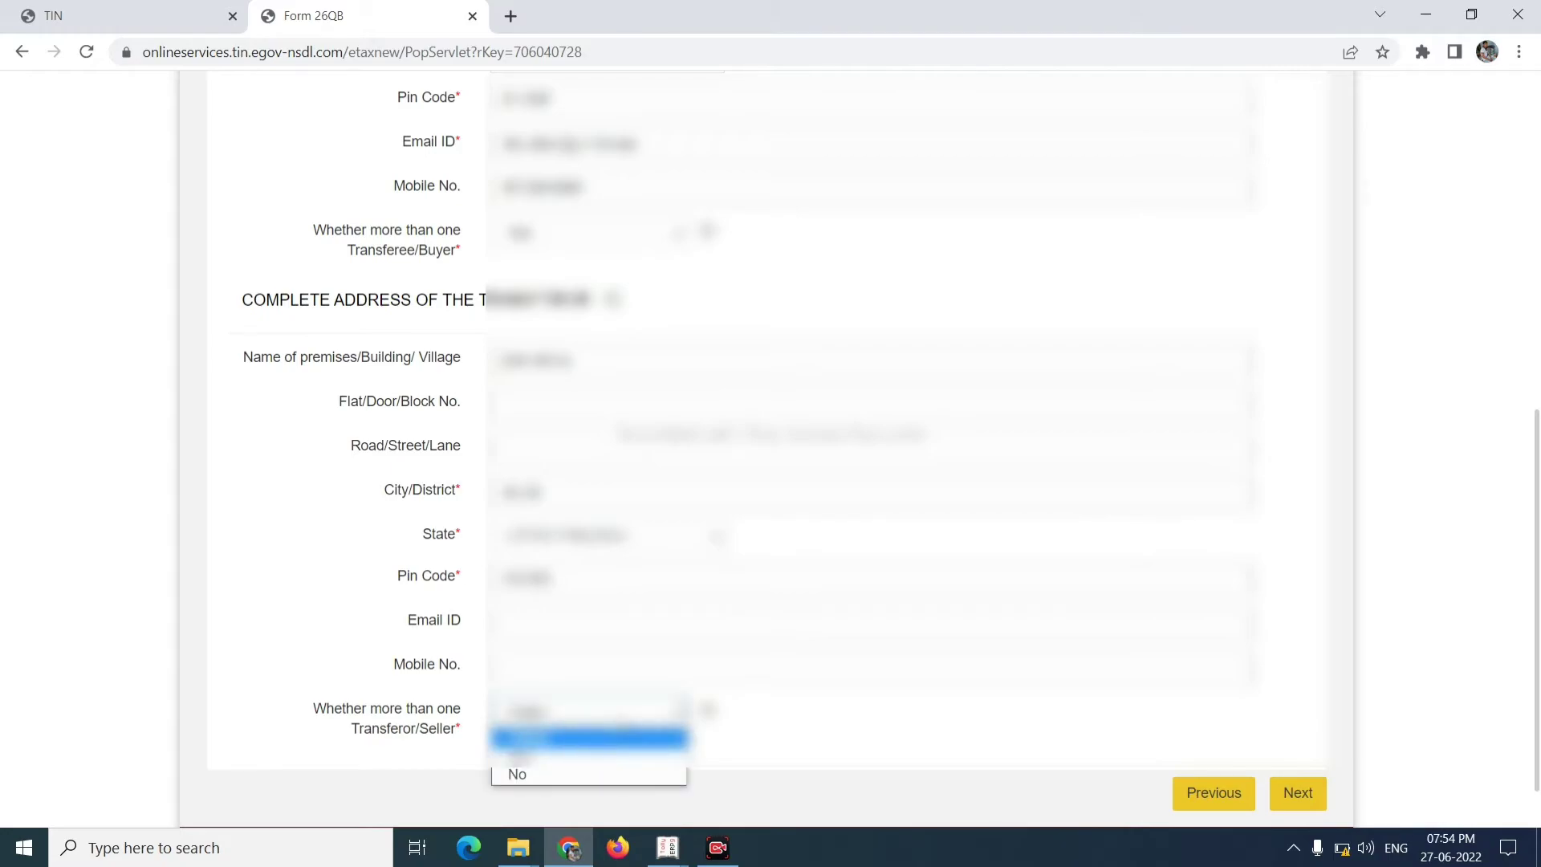
click(826, 771)
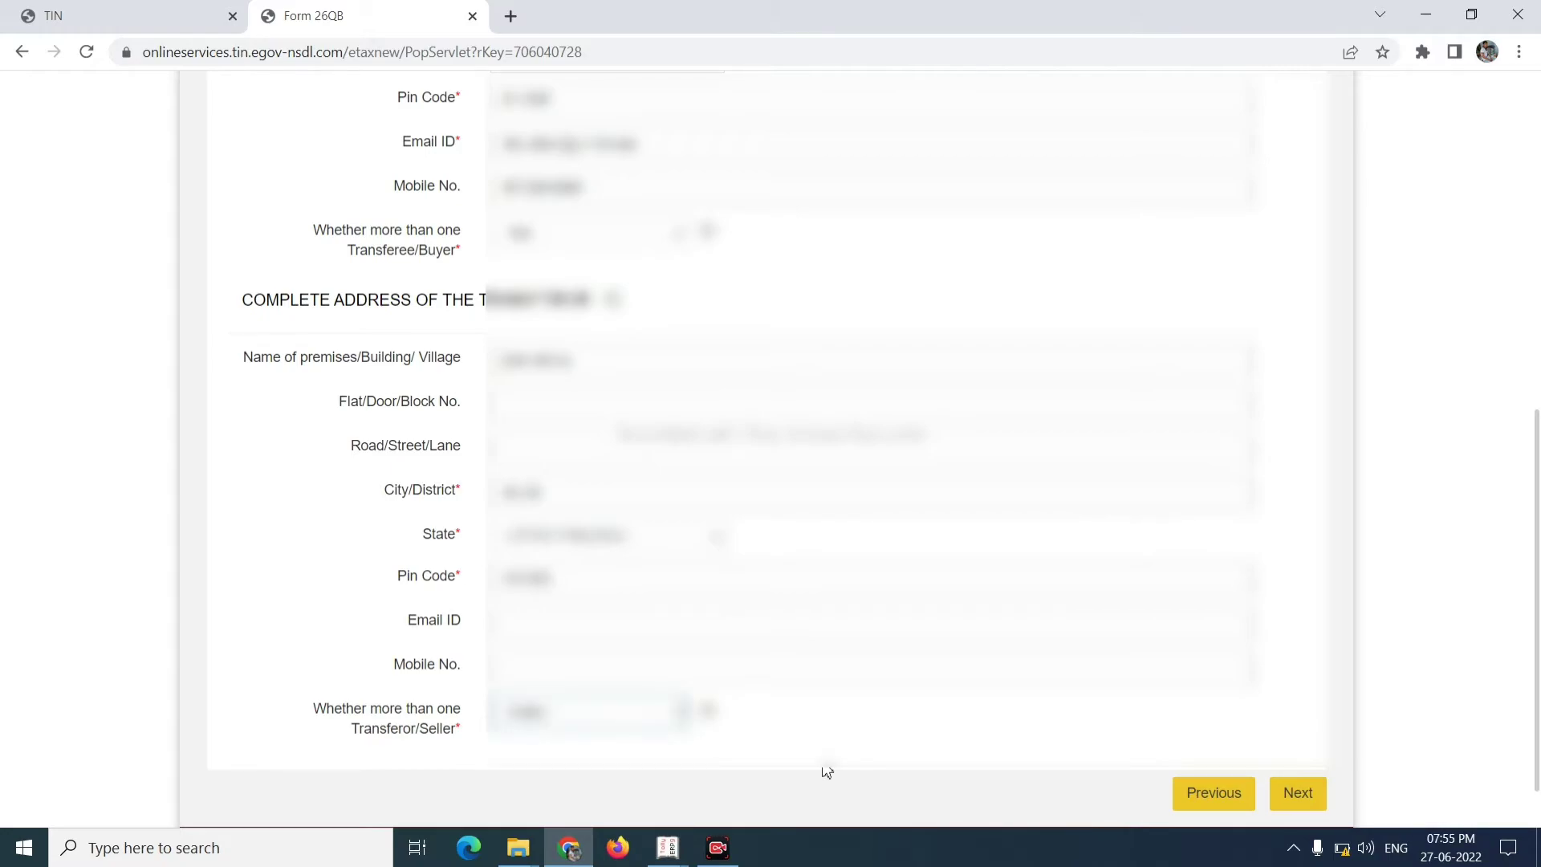
click(652, 729)
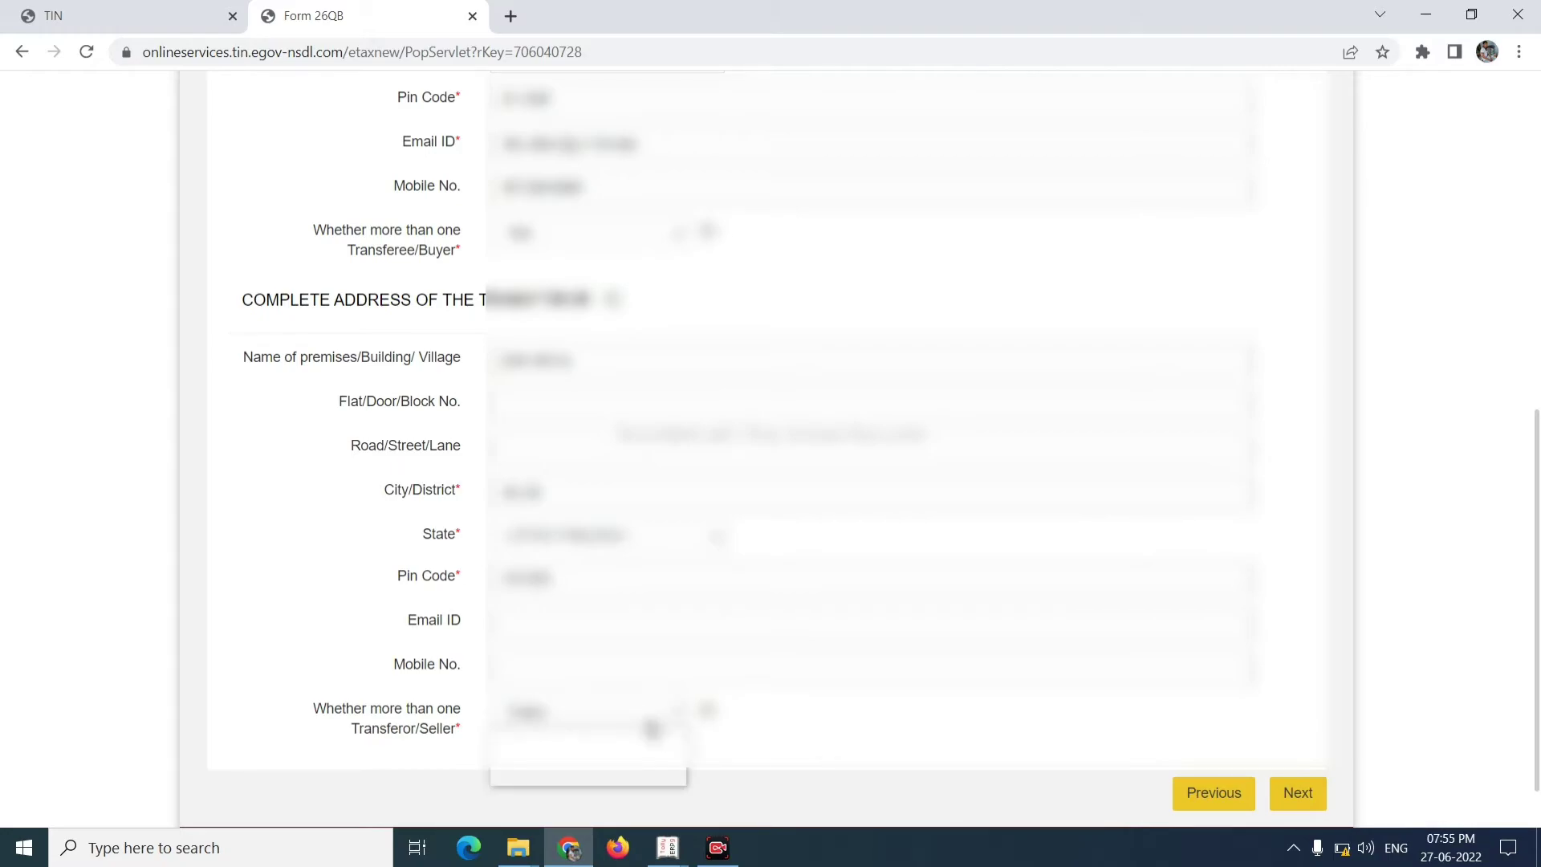
click(640, 777)
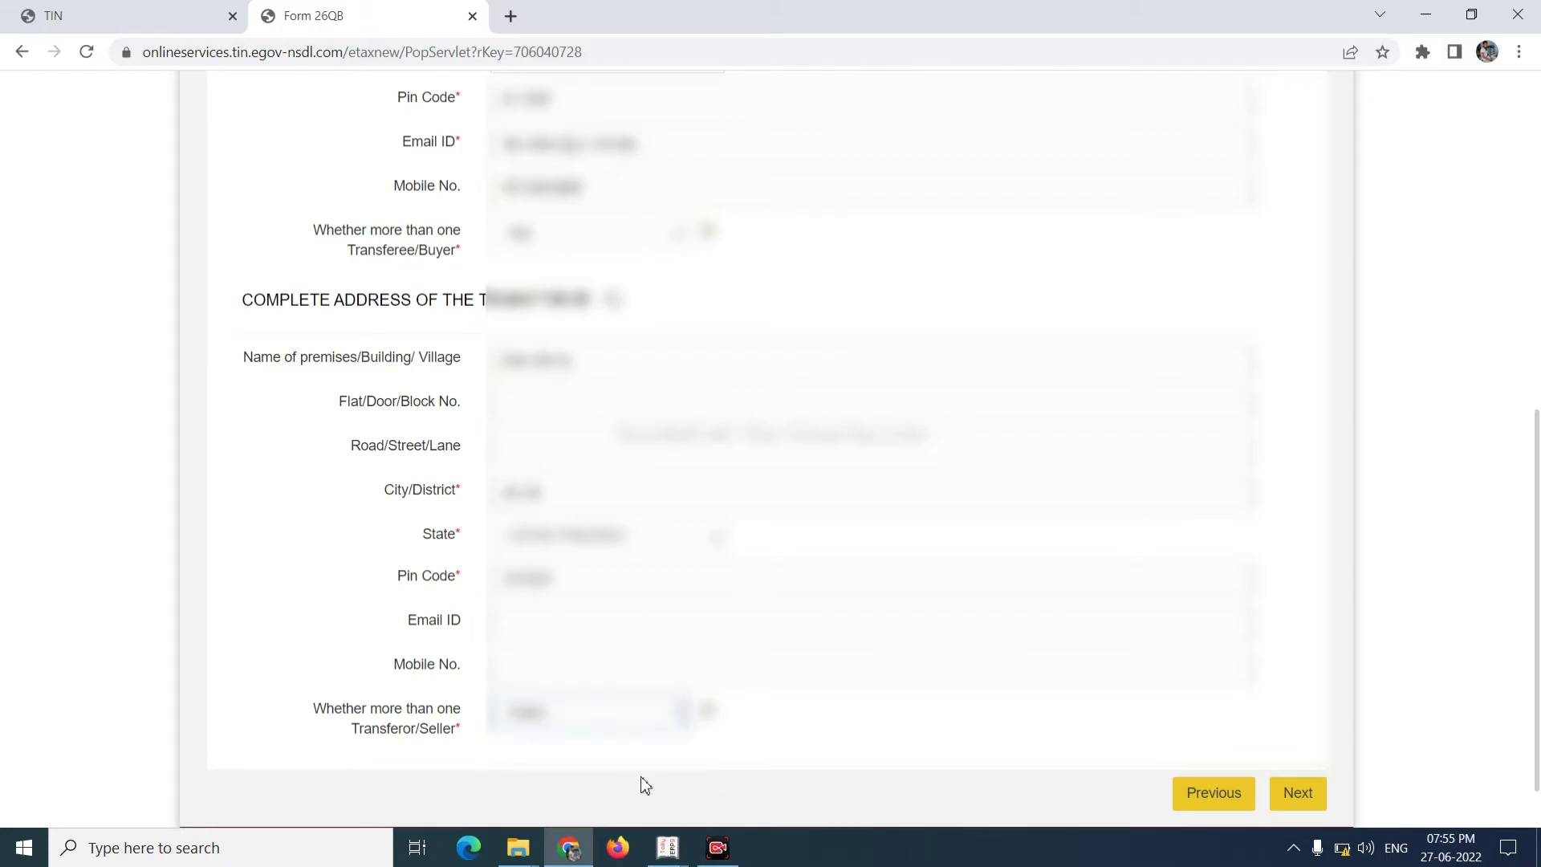
click(1304, 789)
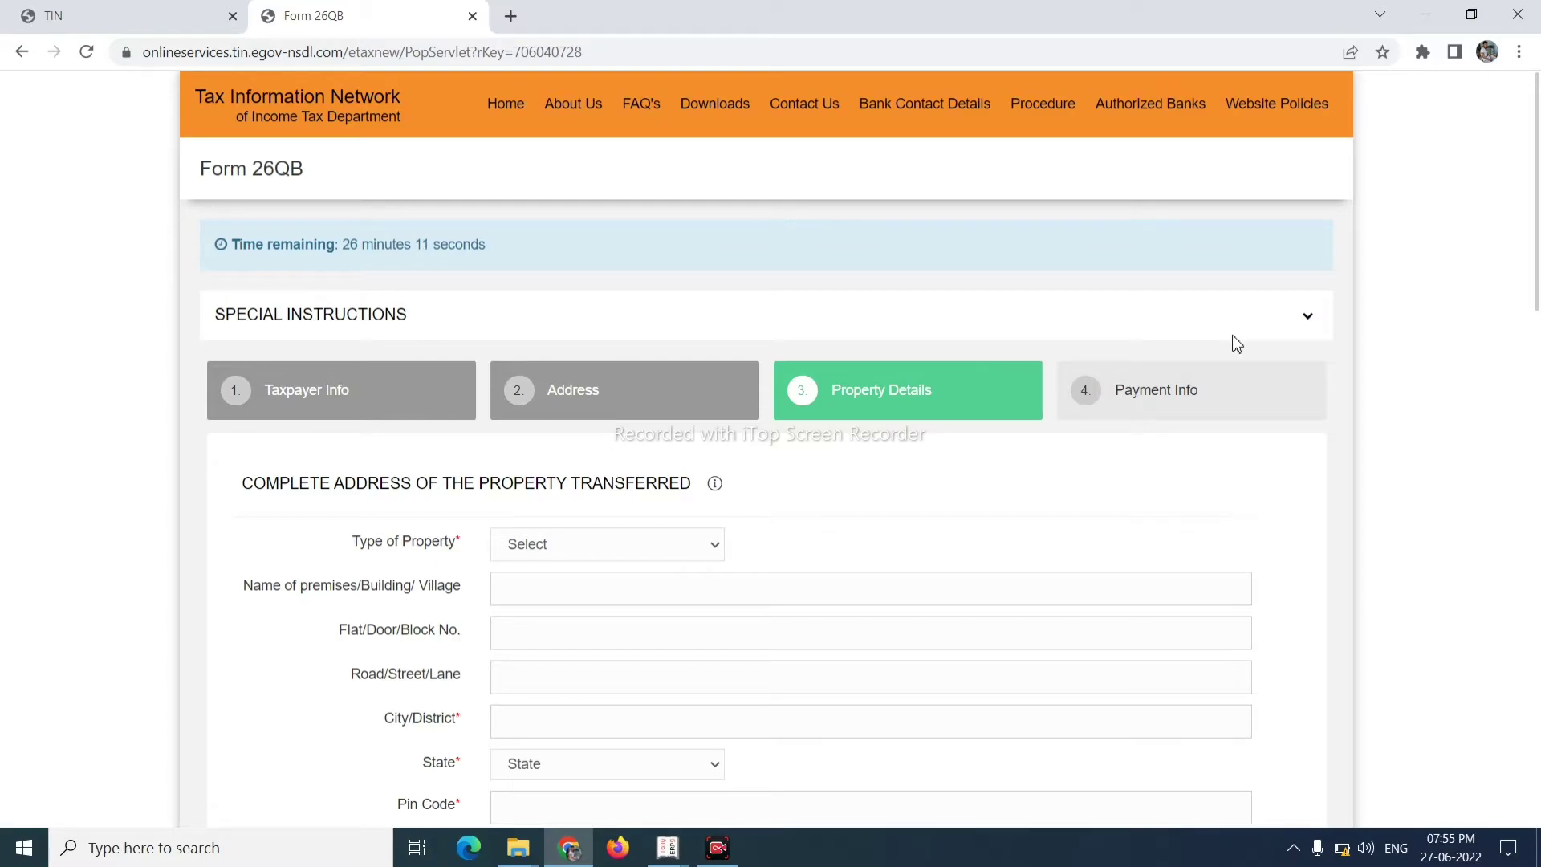
- Set the Type of Property to Land
click(657, 550)
key(Down)
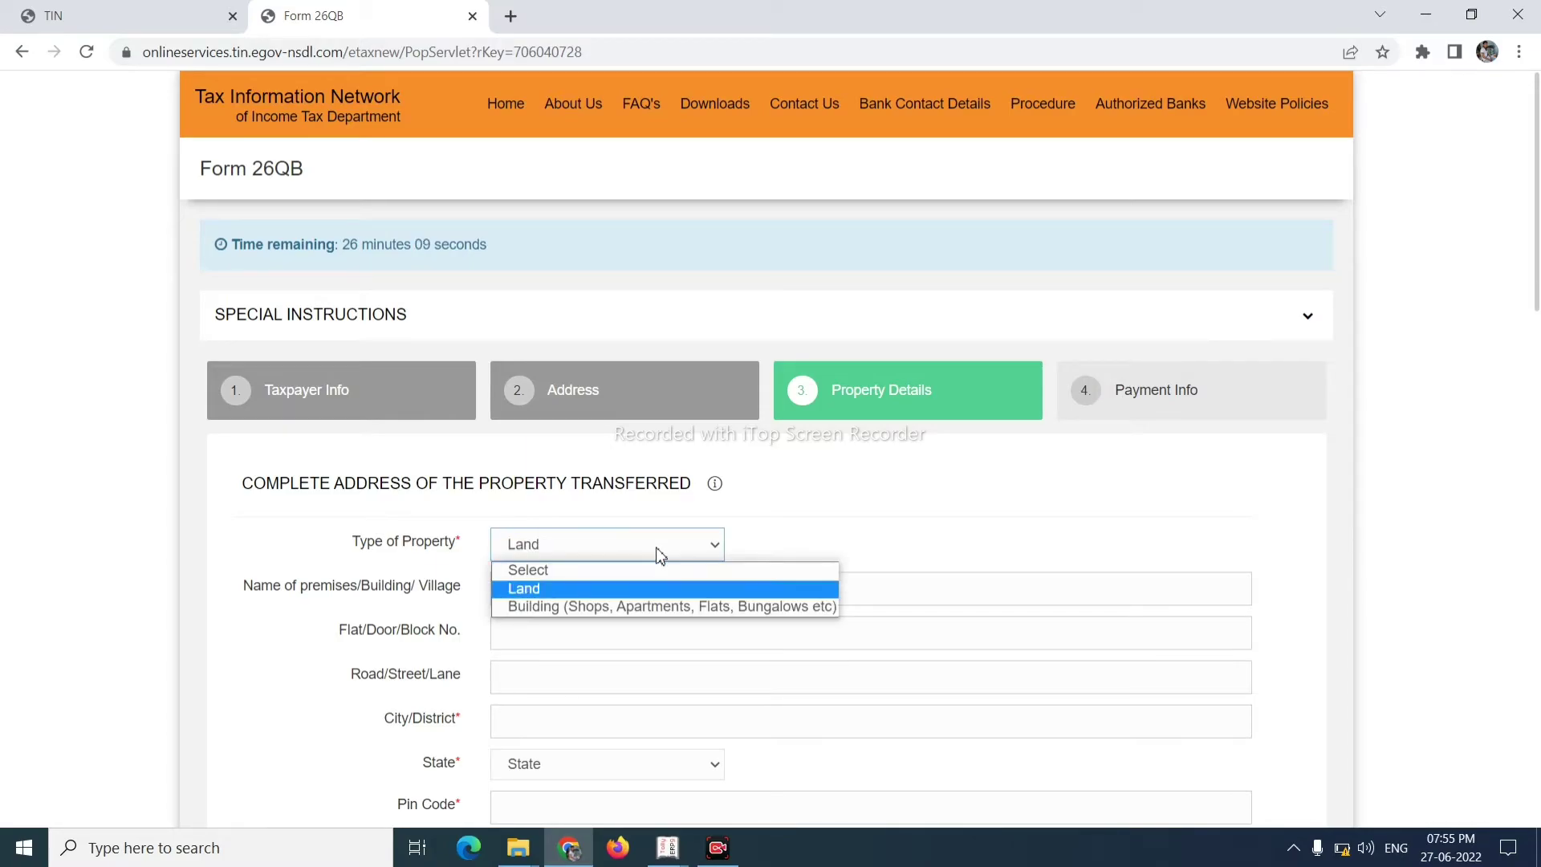
key(Down)
key(Up)
key(Return)
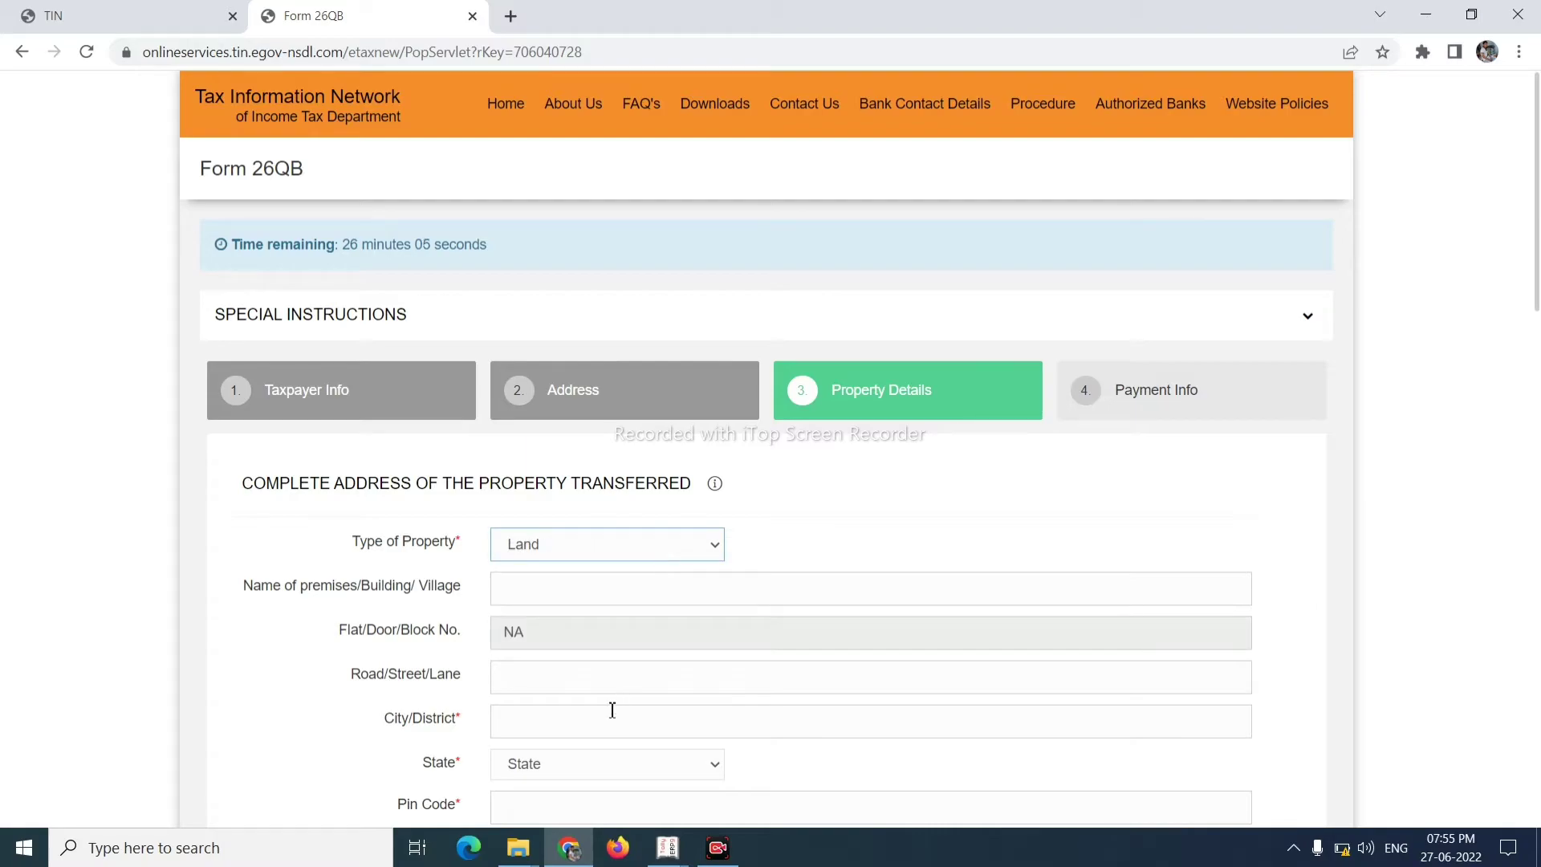
- Fill the property's premises name, city Kolkata, state and pin code
click(609, 584)
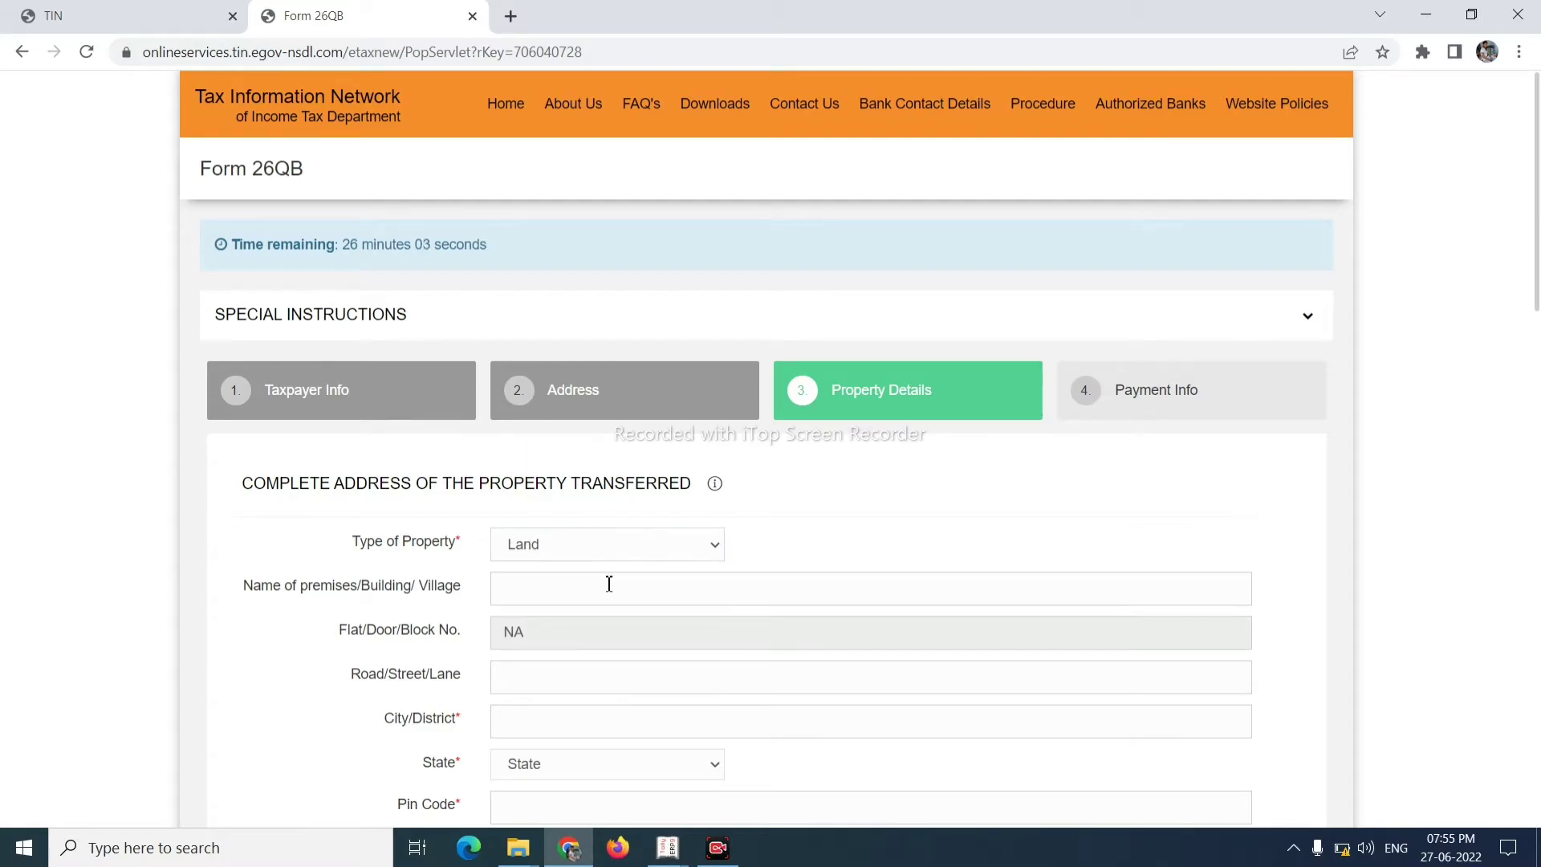
text(hh)
click(588, 716)
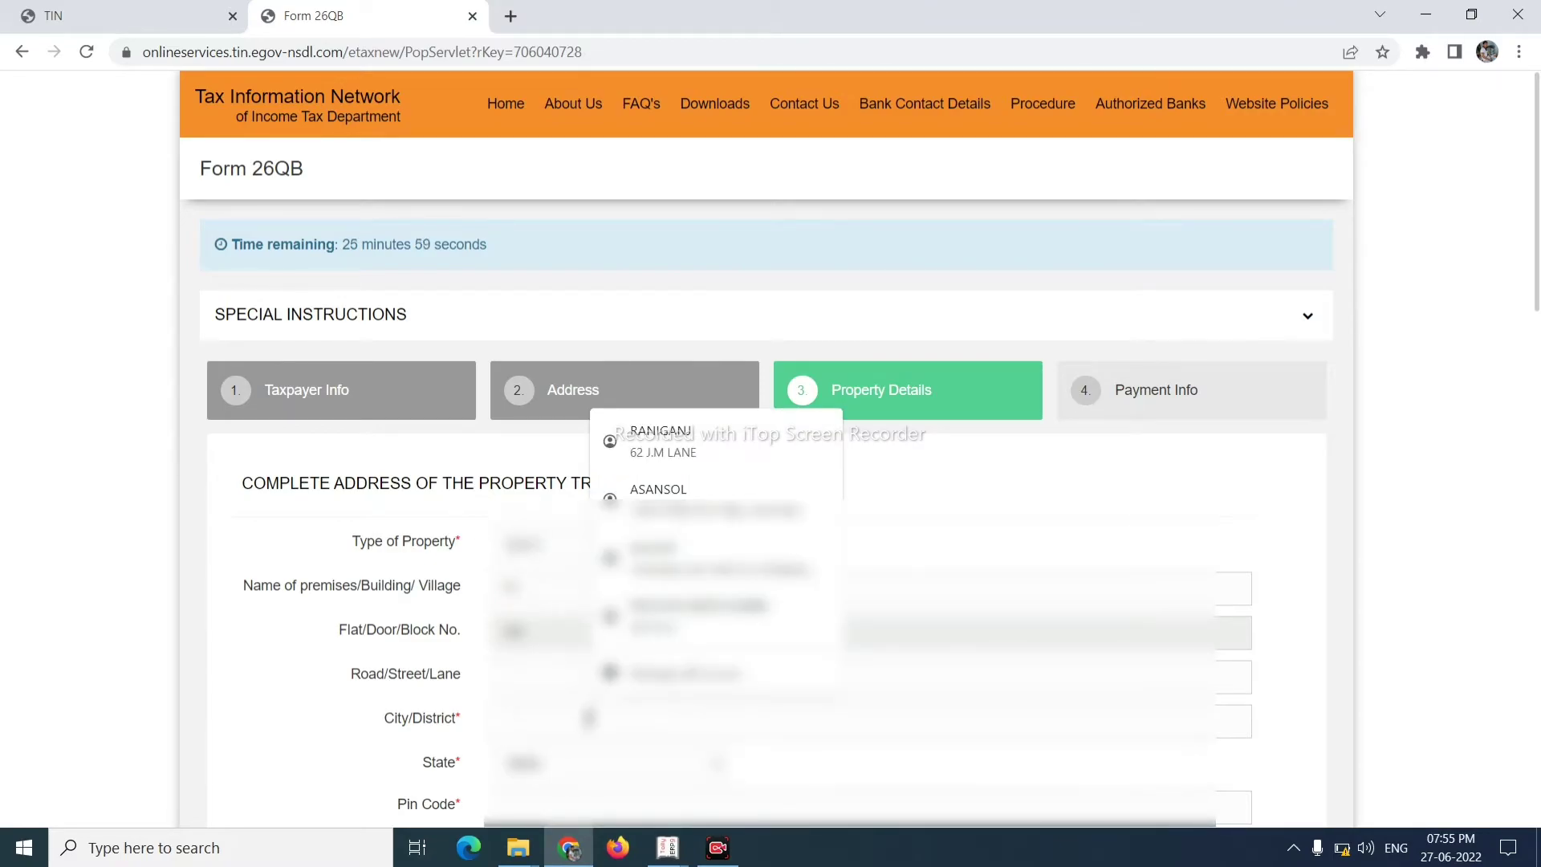
text(Kolkata)
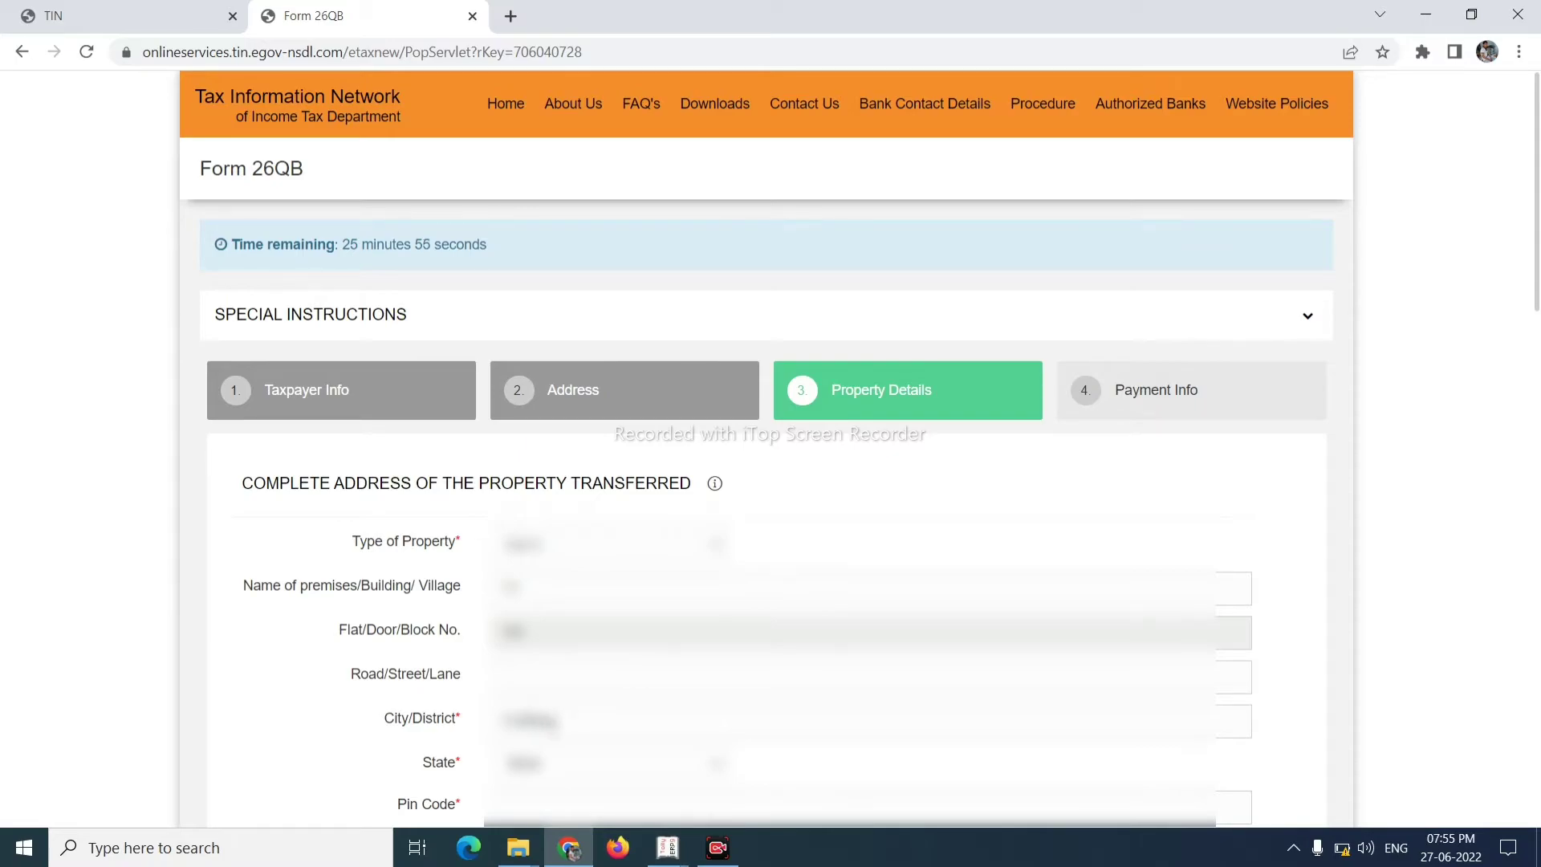
click(521, 718)
click(539, 764)
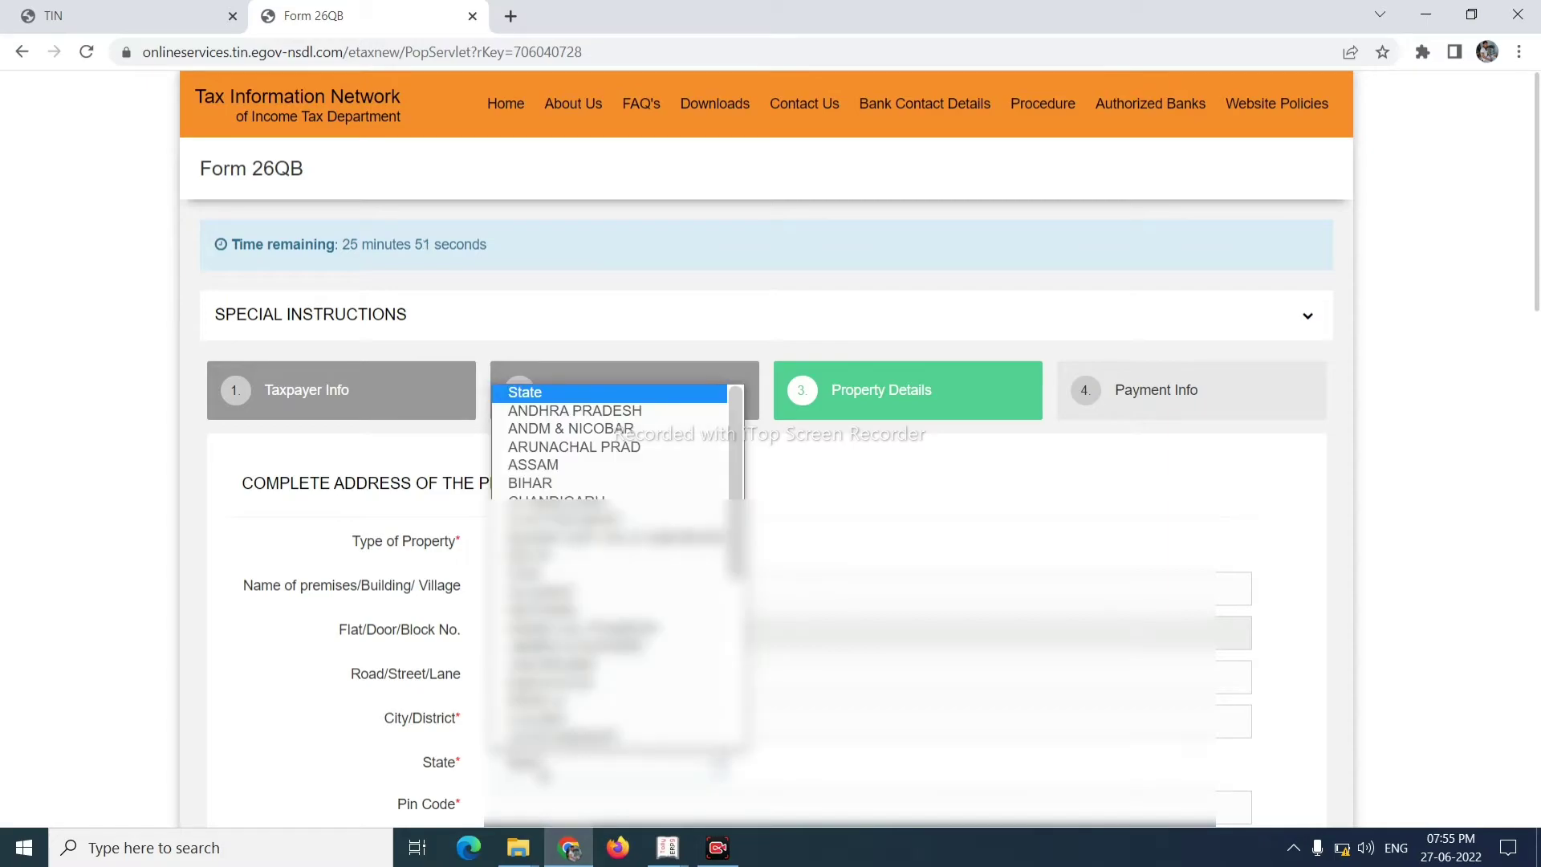
scroll(562, 642, down, 5)
click(546, 736)
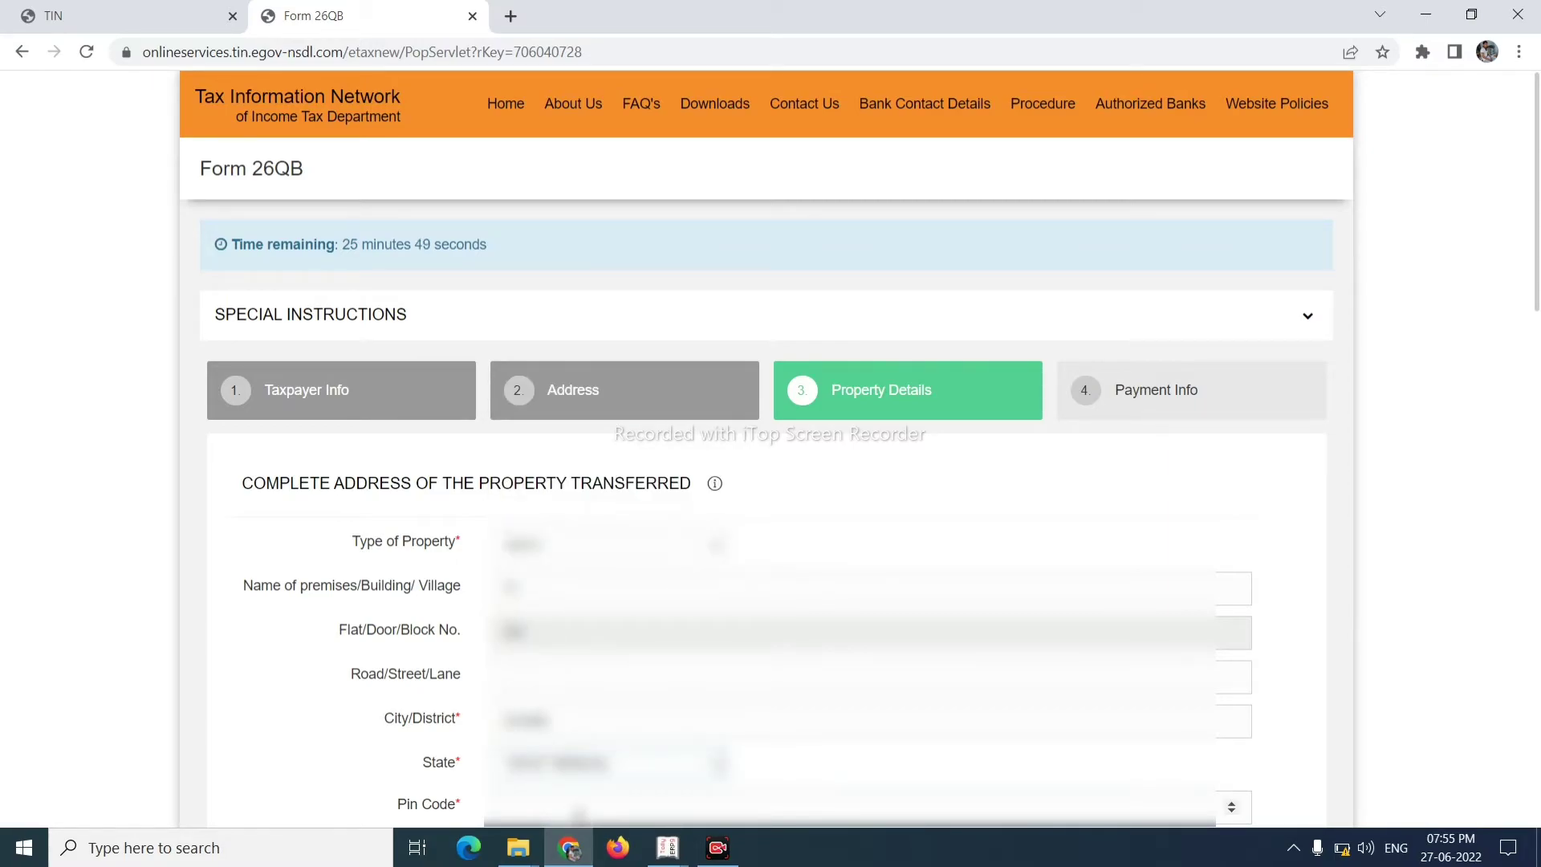
click(578, 807)
text(70)
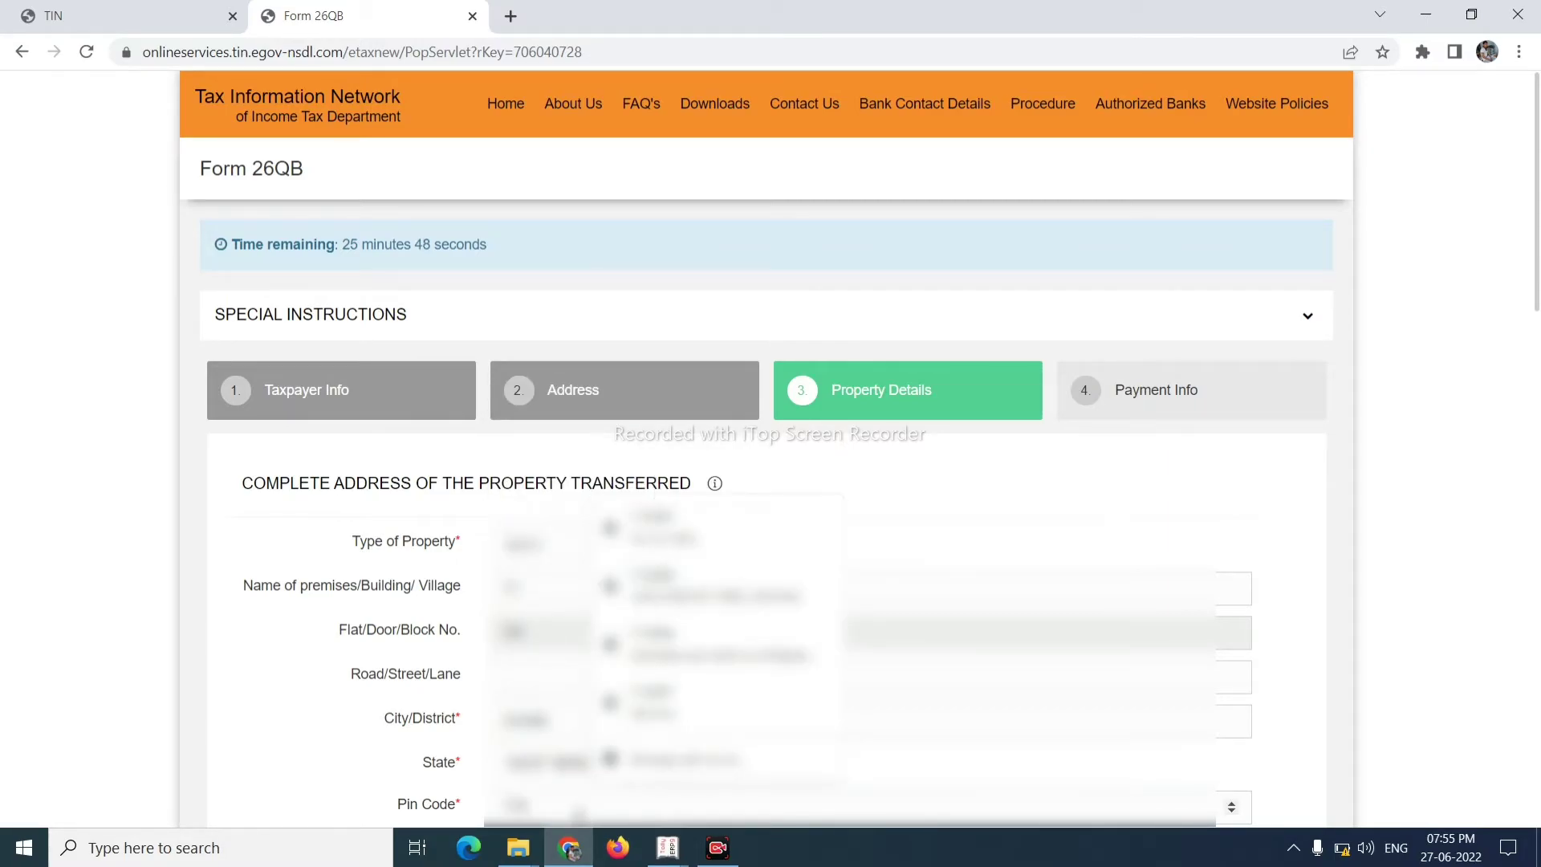
text(0001)
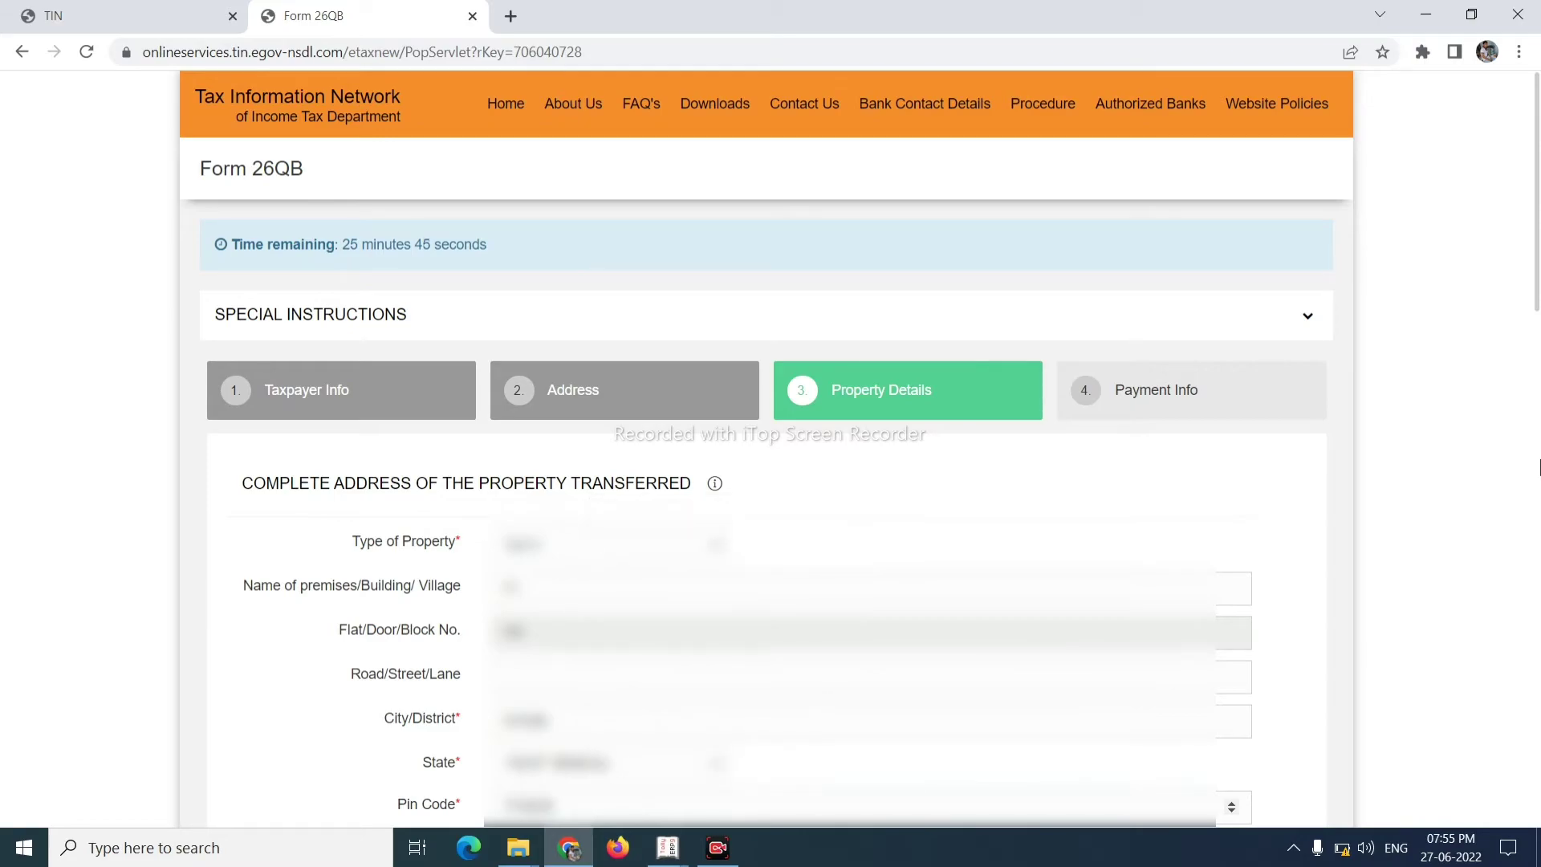
- Choose the day, month and year for the Date of Agreement
scroll(616, 439, down, 5)
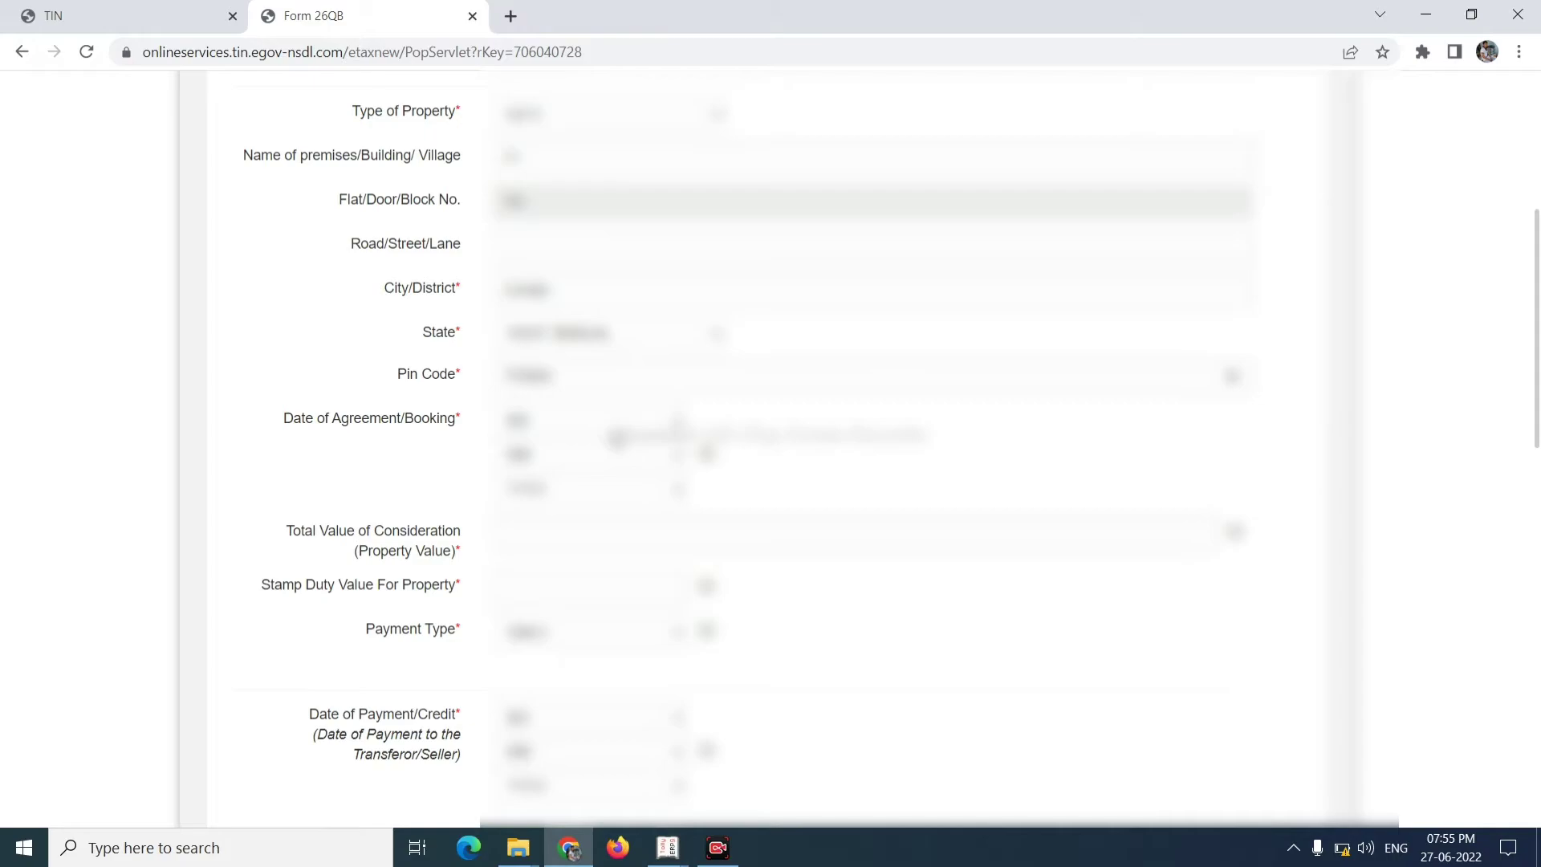
click(615, 438)
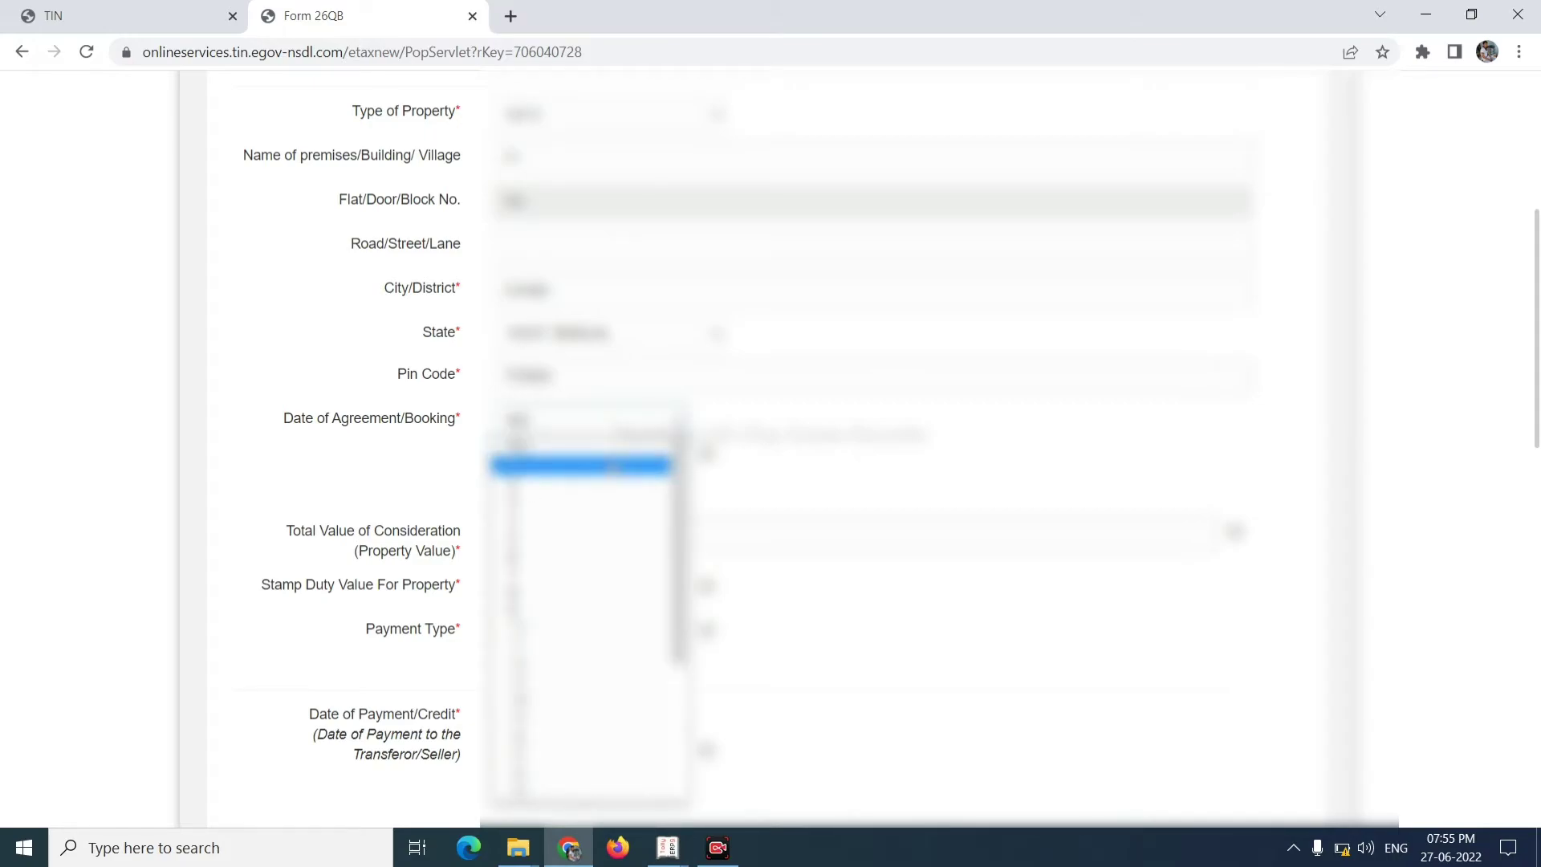
click(611, 468)
click(608, 463)
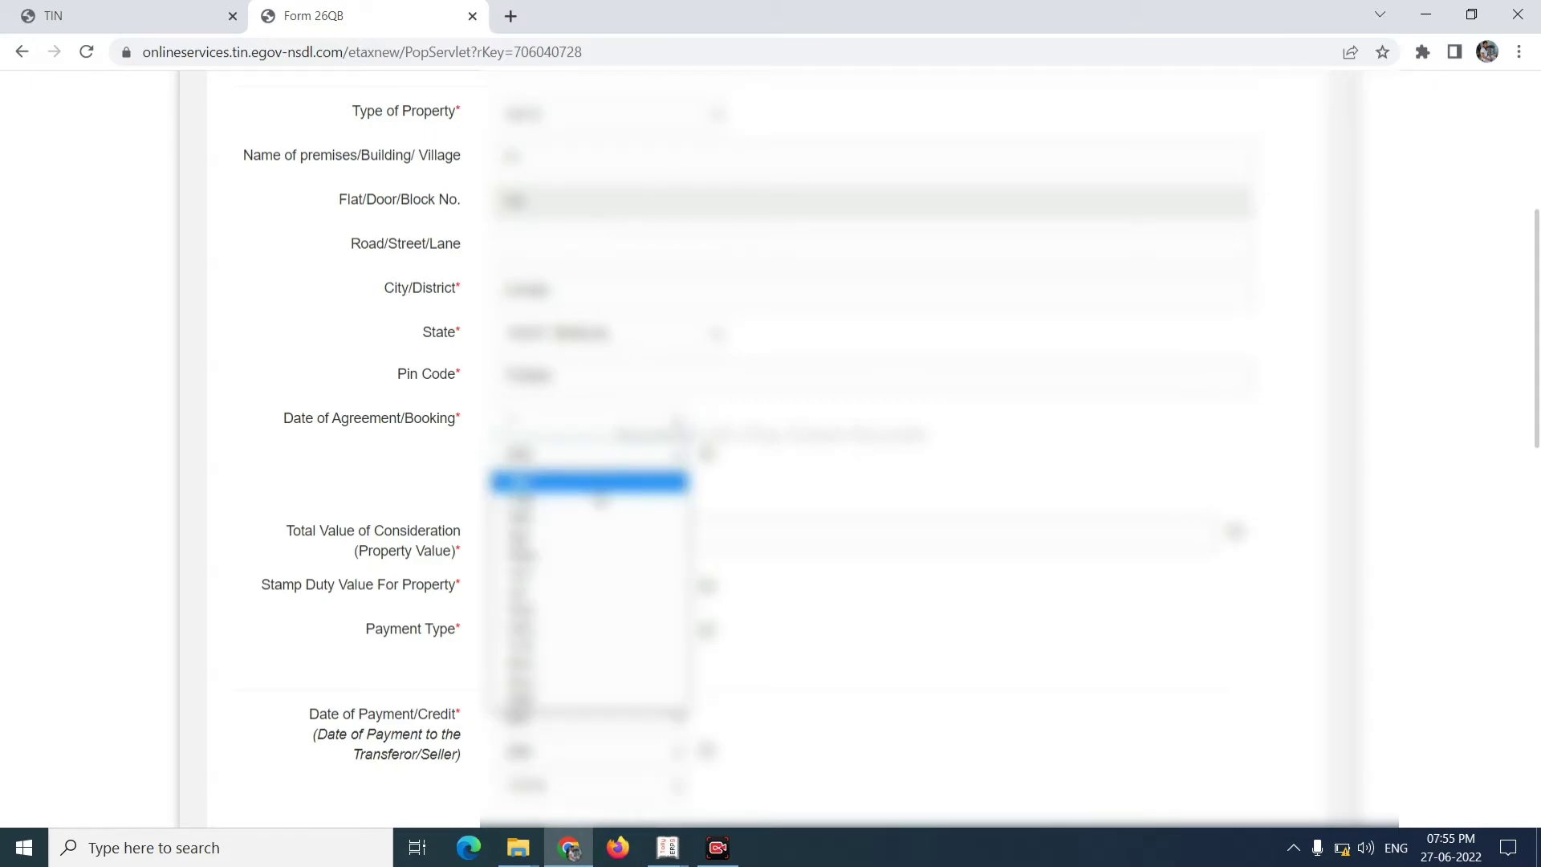
click(601, 539)
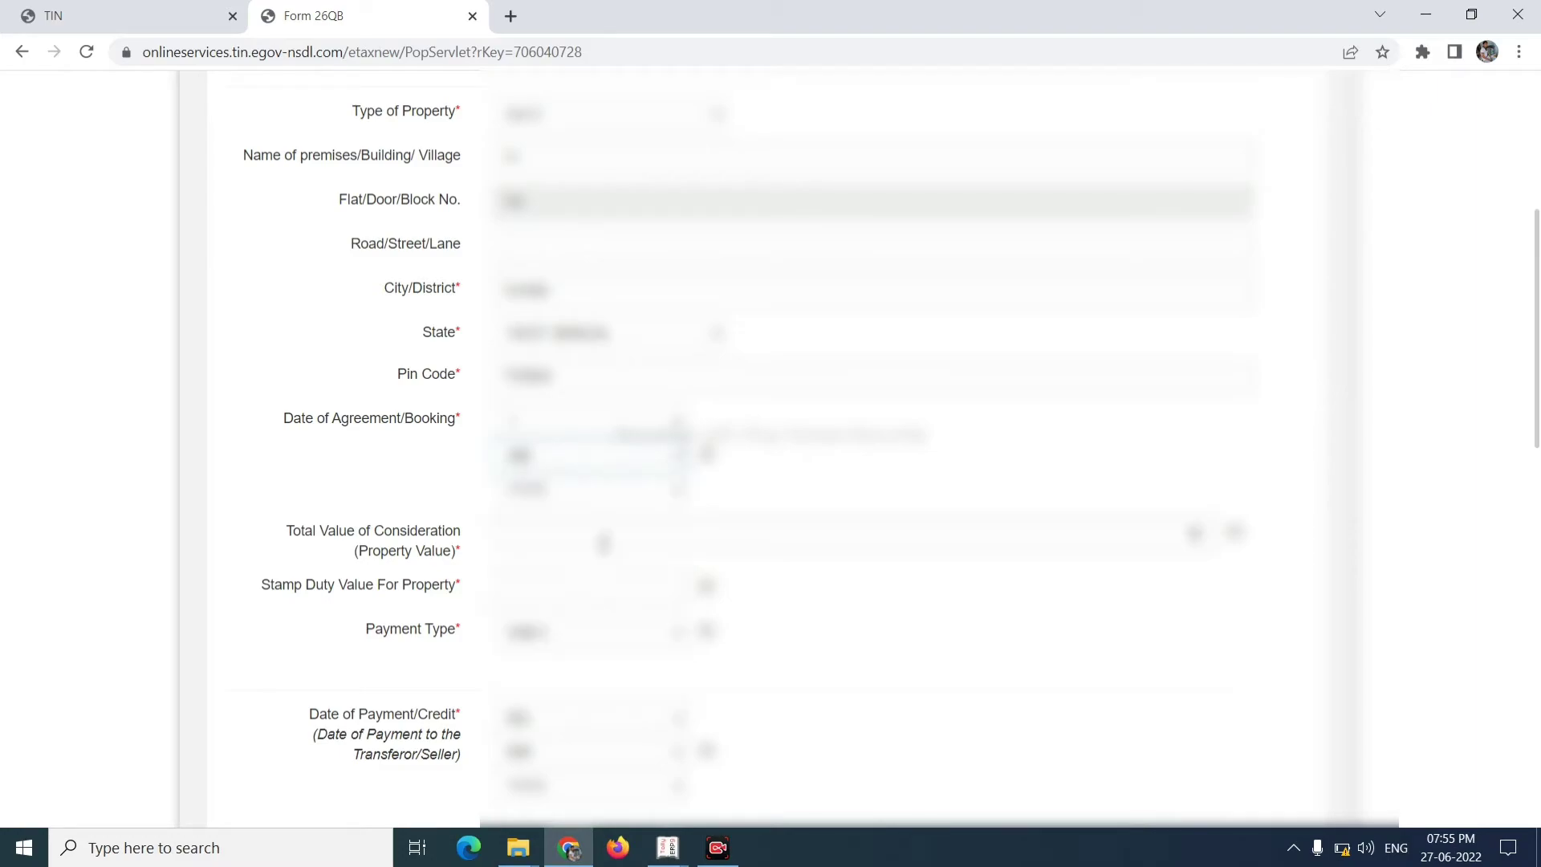
click(616, 507)
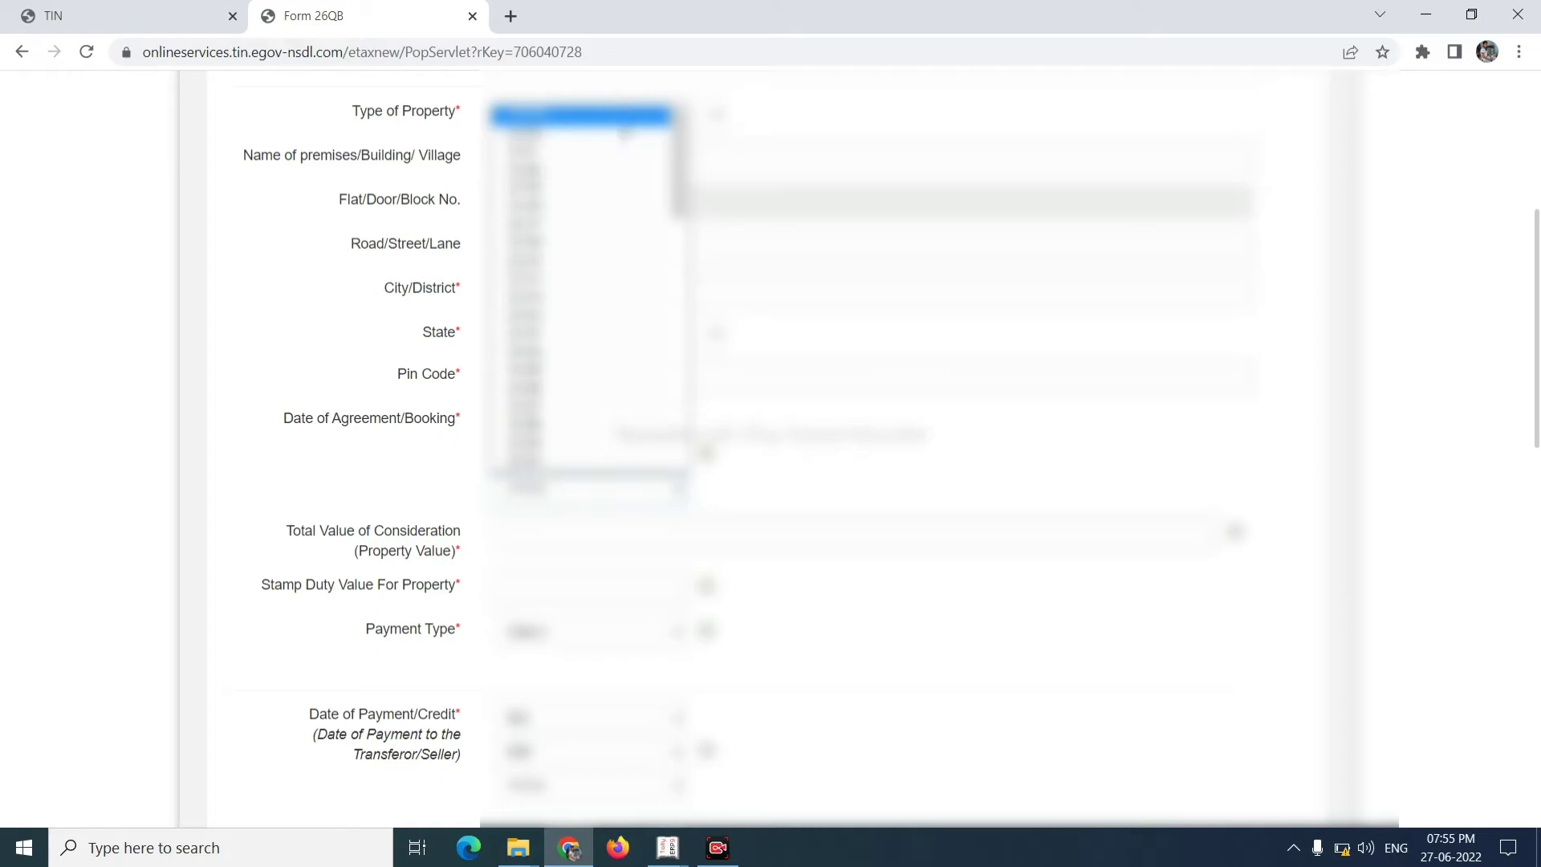
click(624, 141)
- Enter total value 5000000 and stamp duty value 1000, and choose the second payment type
click(530, 533)
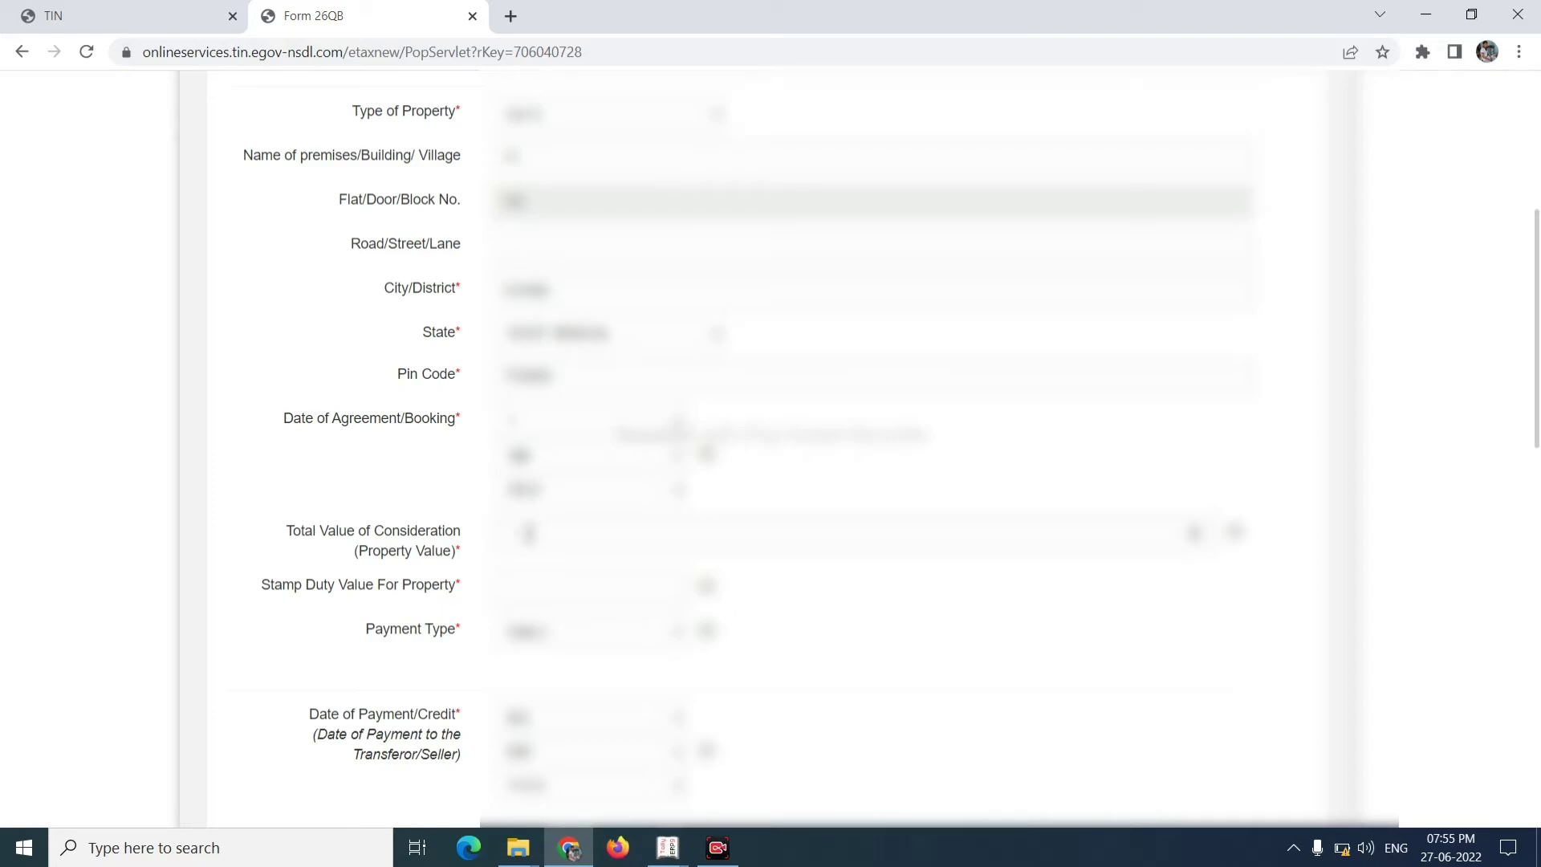
text(5000000)
click(541, 583)
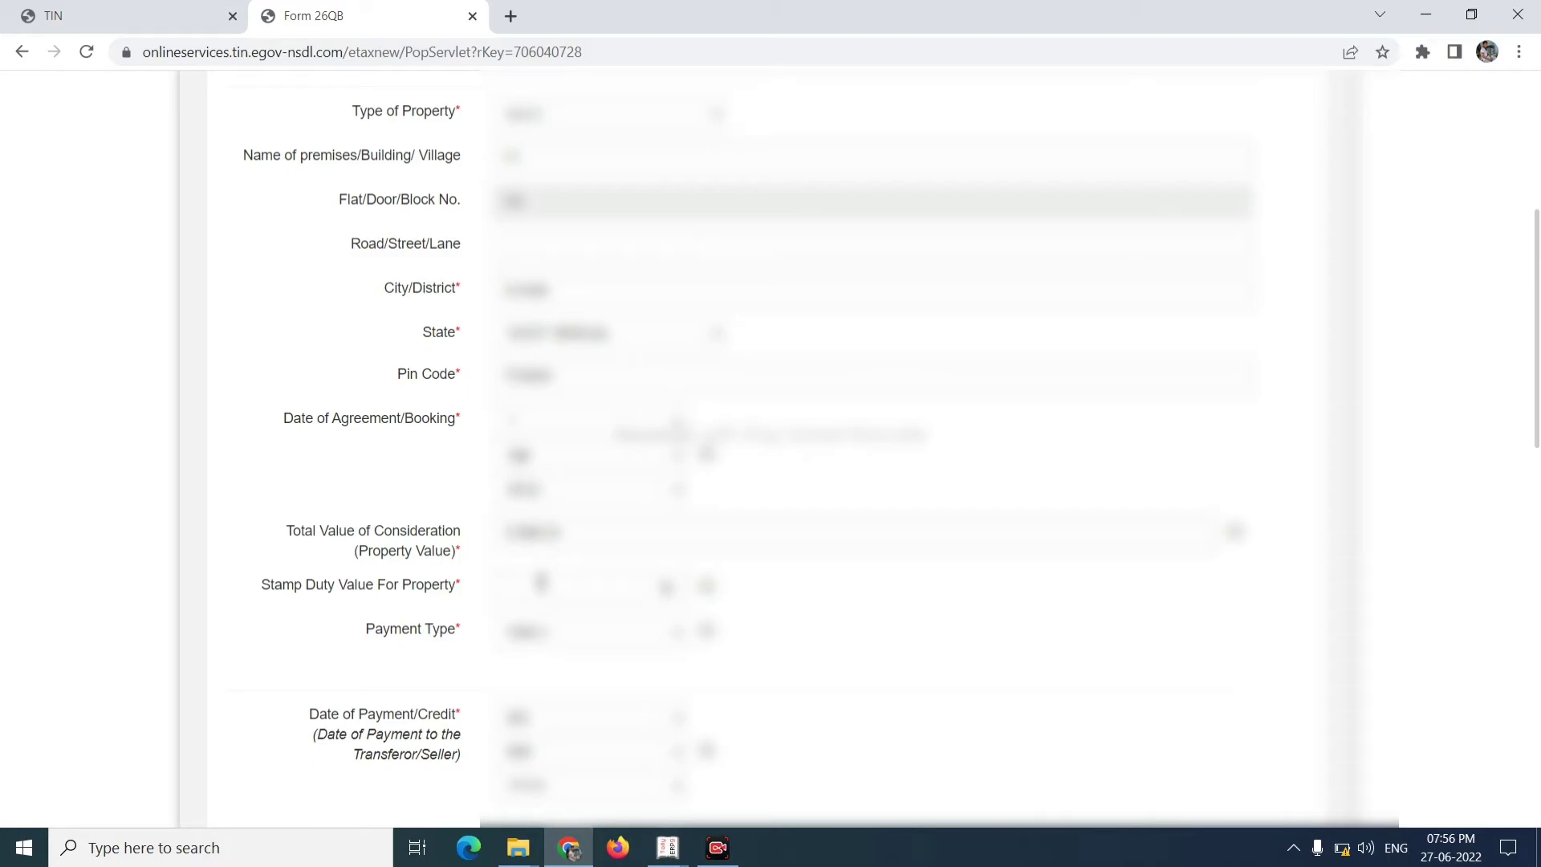
text(1000)
click(609, 640)
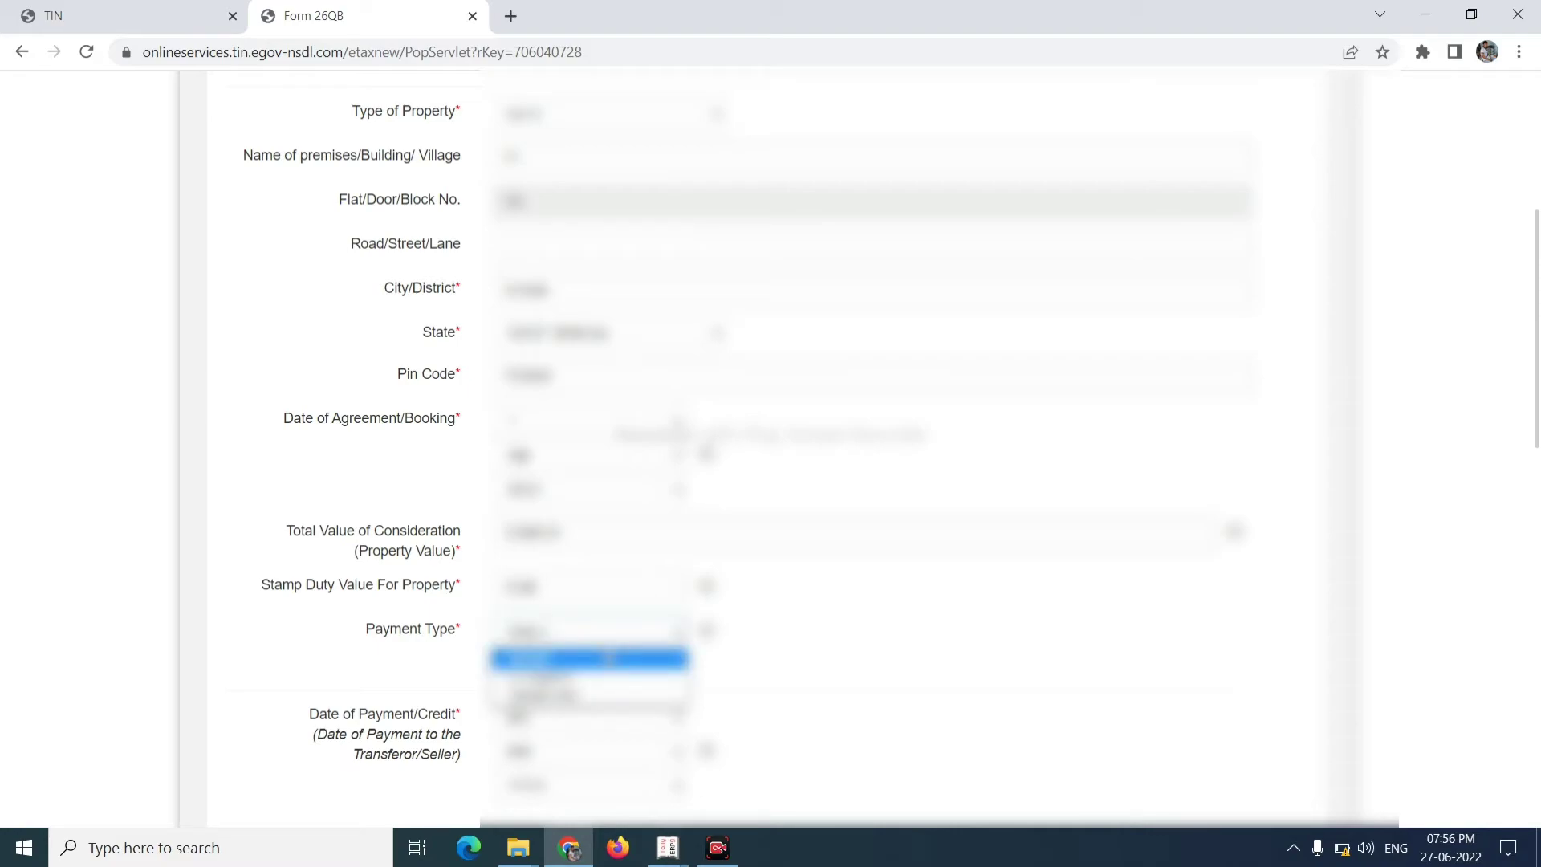
key(Down)
key(Return)
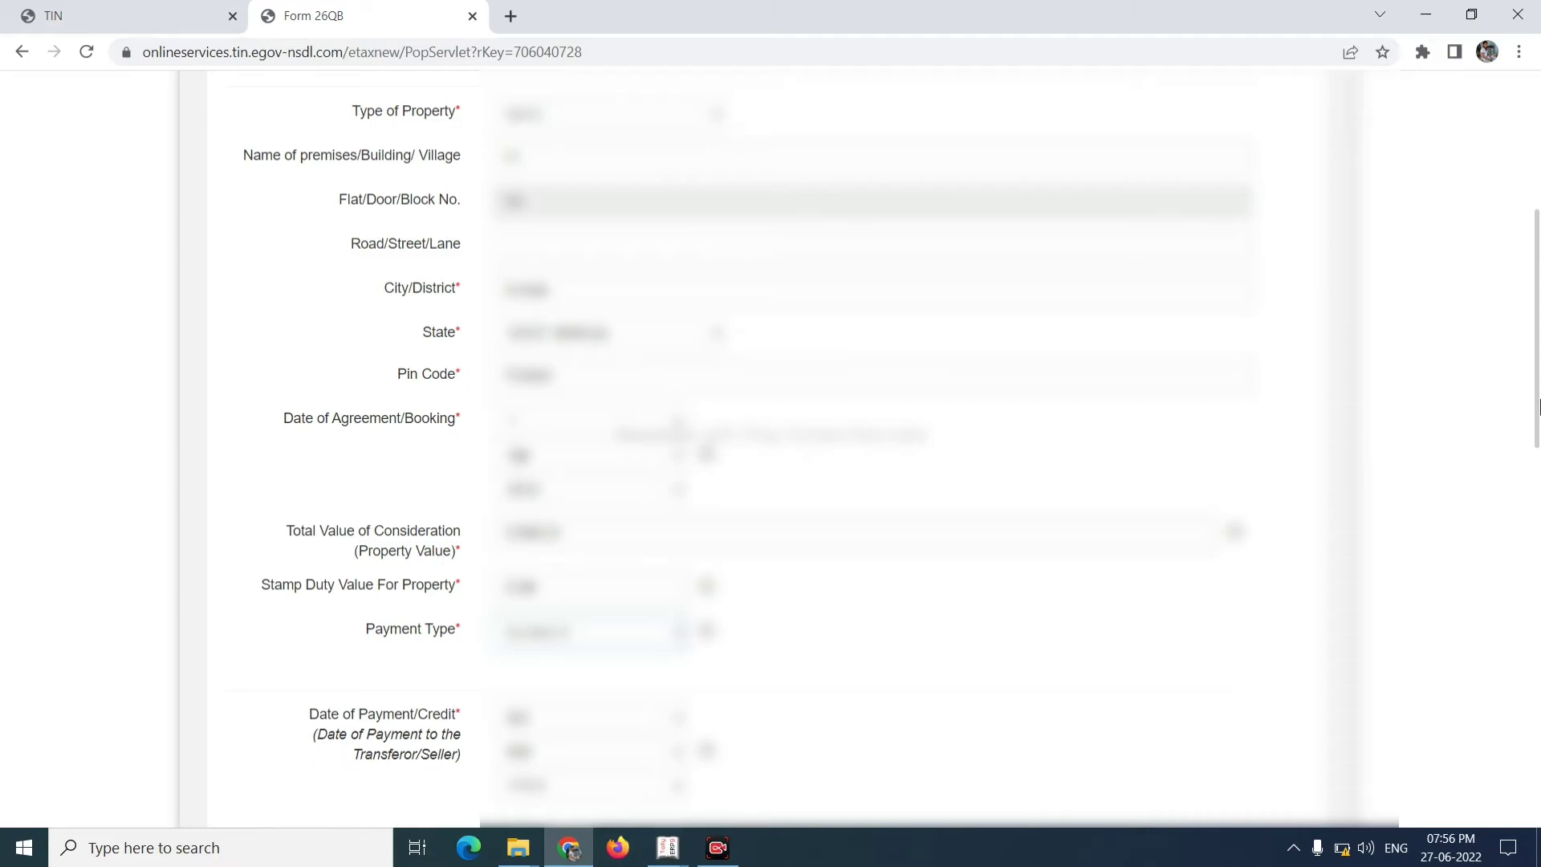
- Pick the day, month and year in the Date of Payment/Credit dropdowns
drag(1538, 406, 1531, 492)
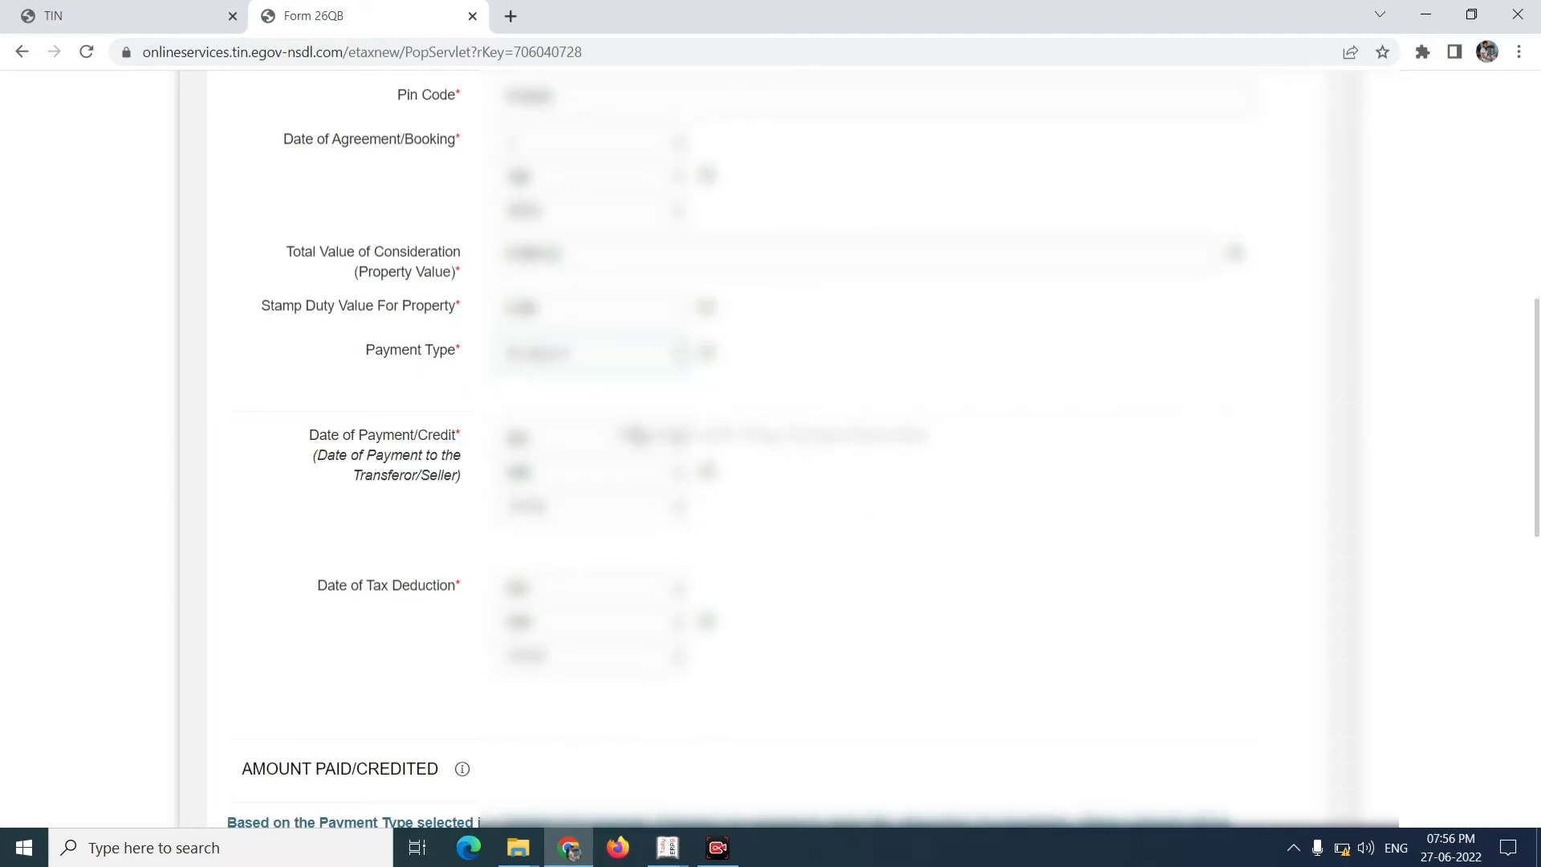
click(646, 438)
key(Down)
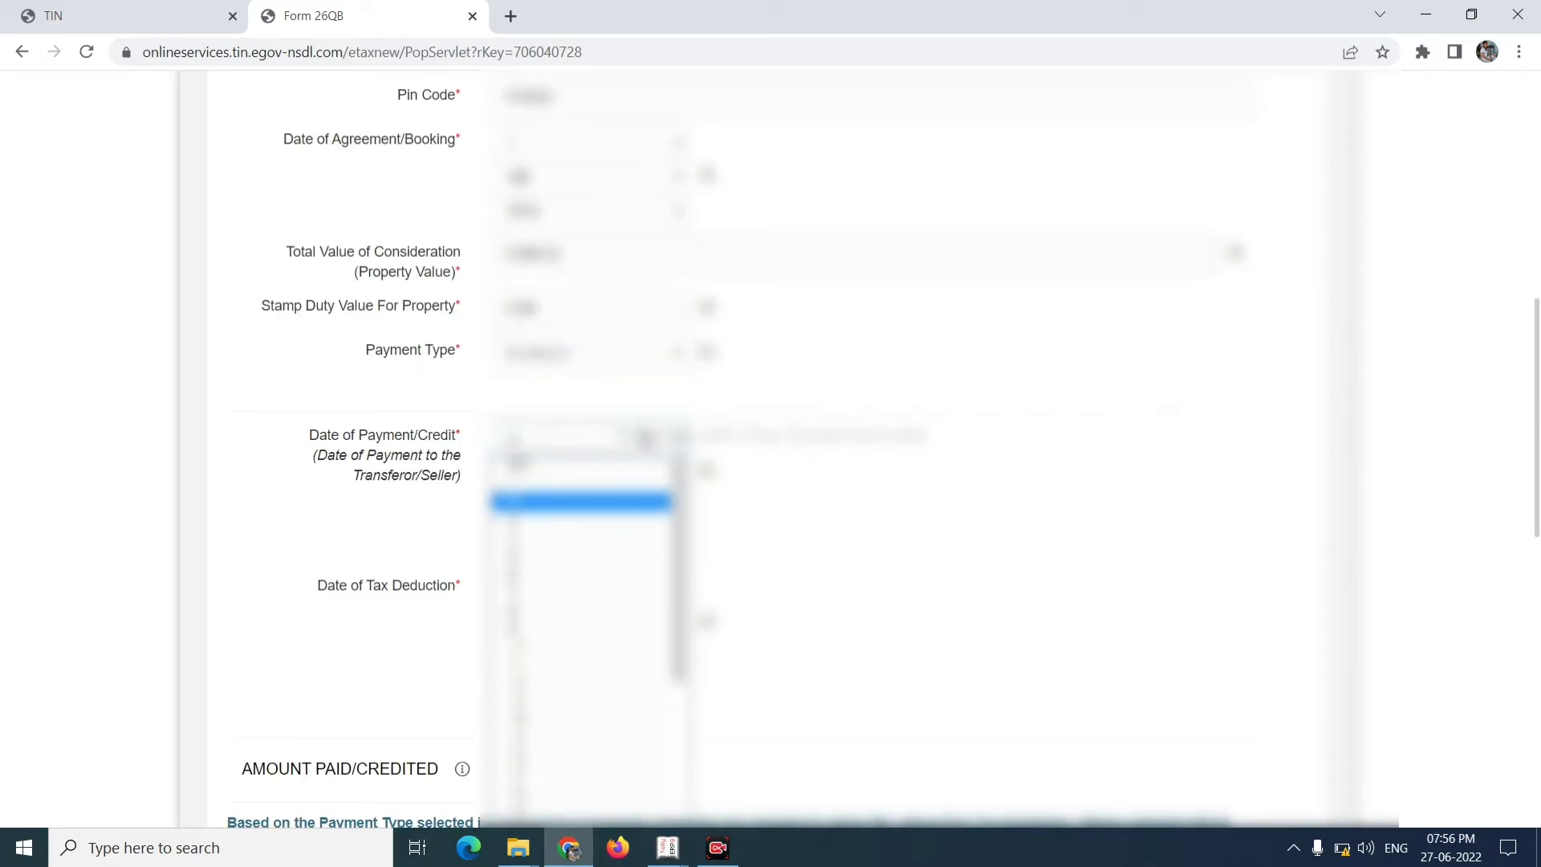
key(Return)
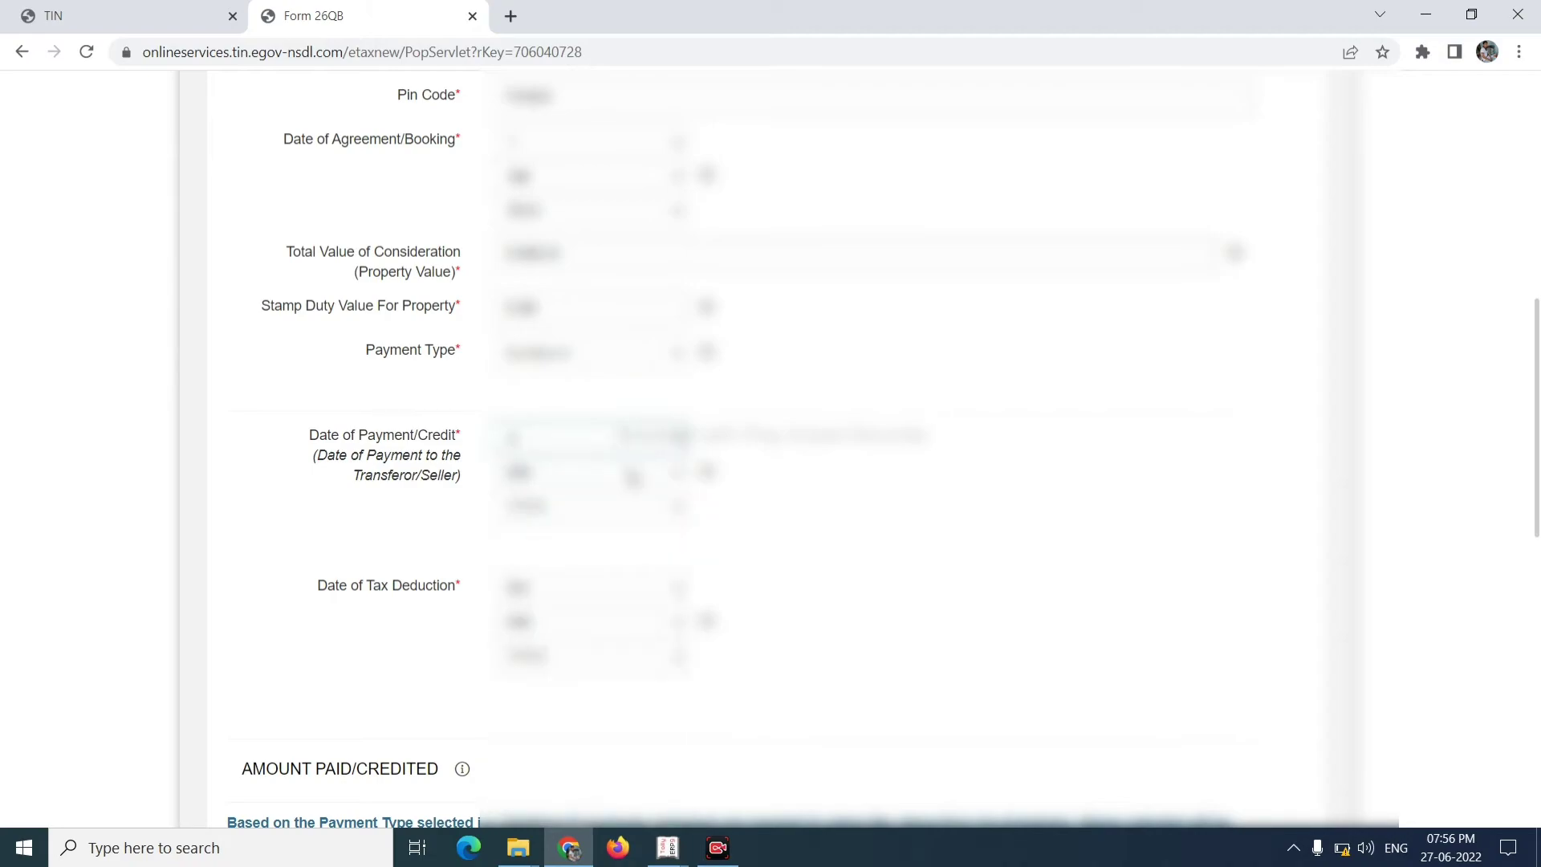
click(633, 478)
key(Up)
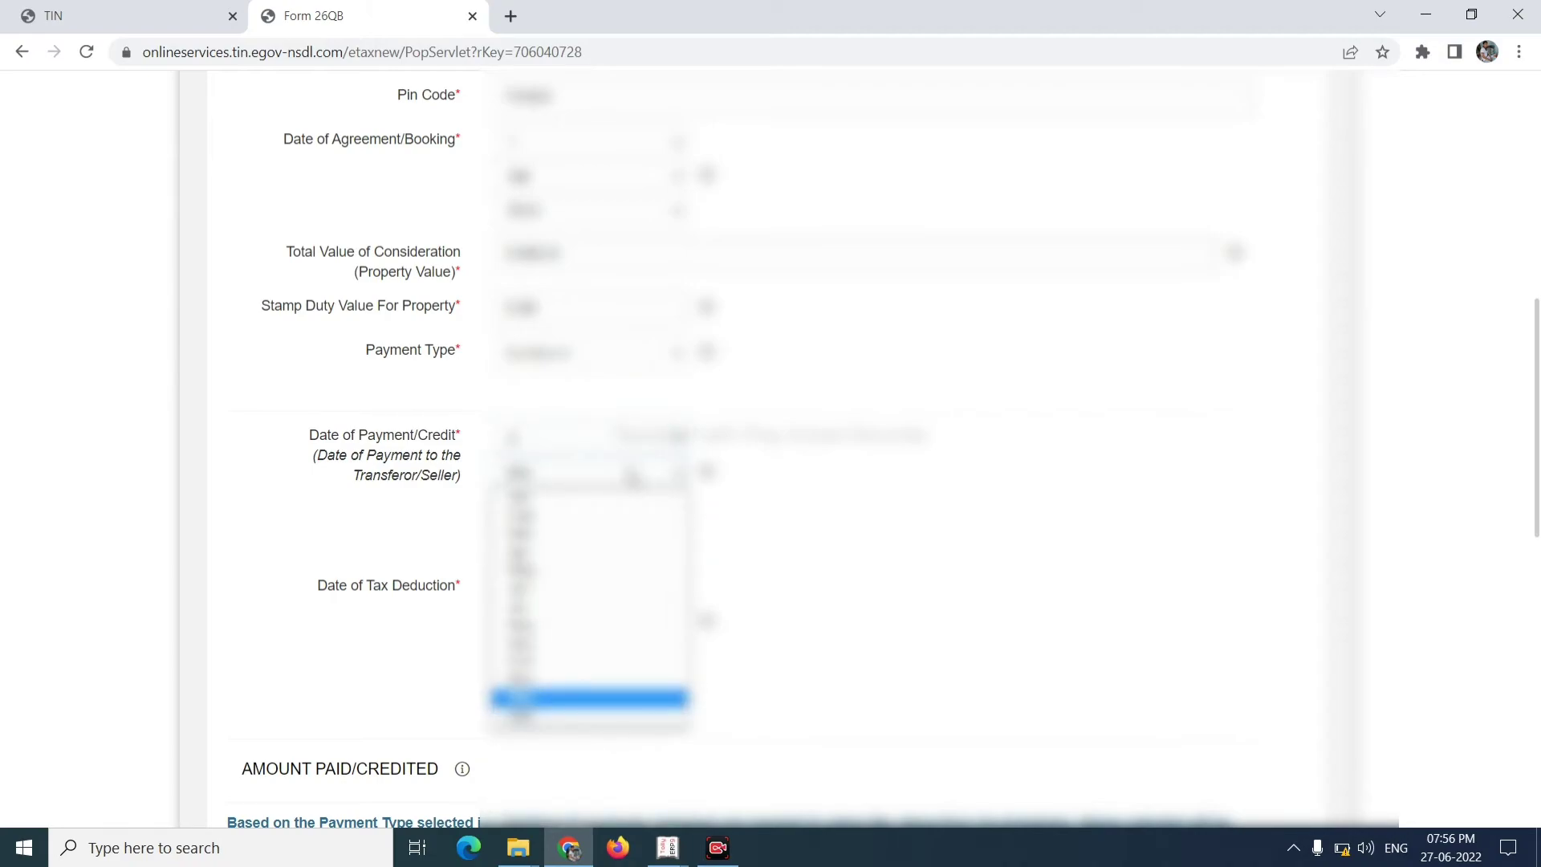
key(Up)
key(Up)
key(Up)
key(Up)
key(Up)
key(Up)
key(Up)
key(Up)
key(Return)
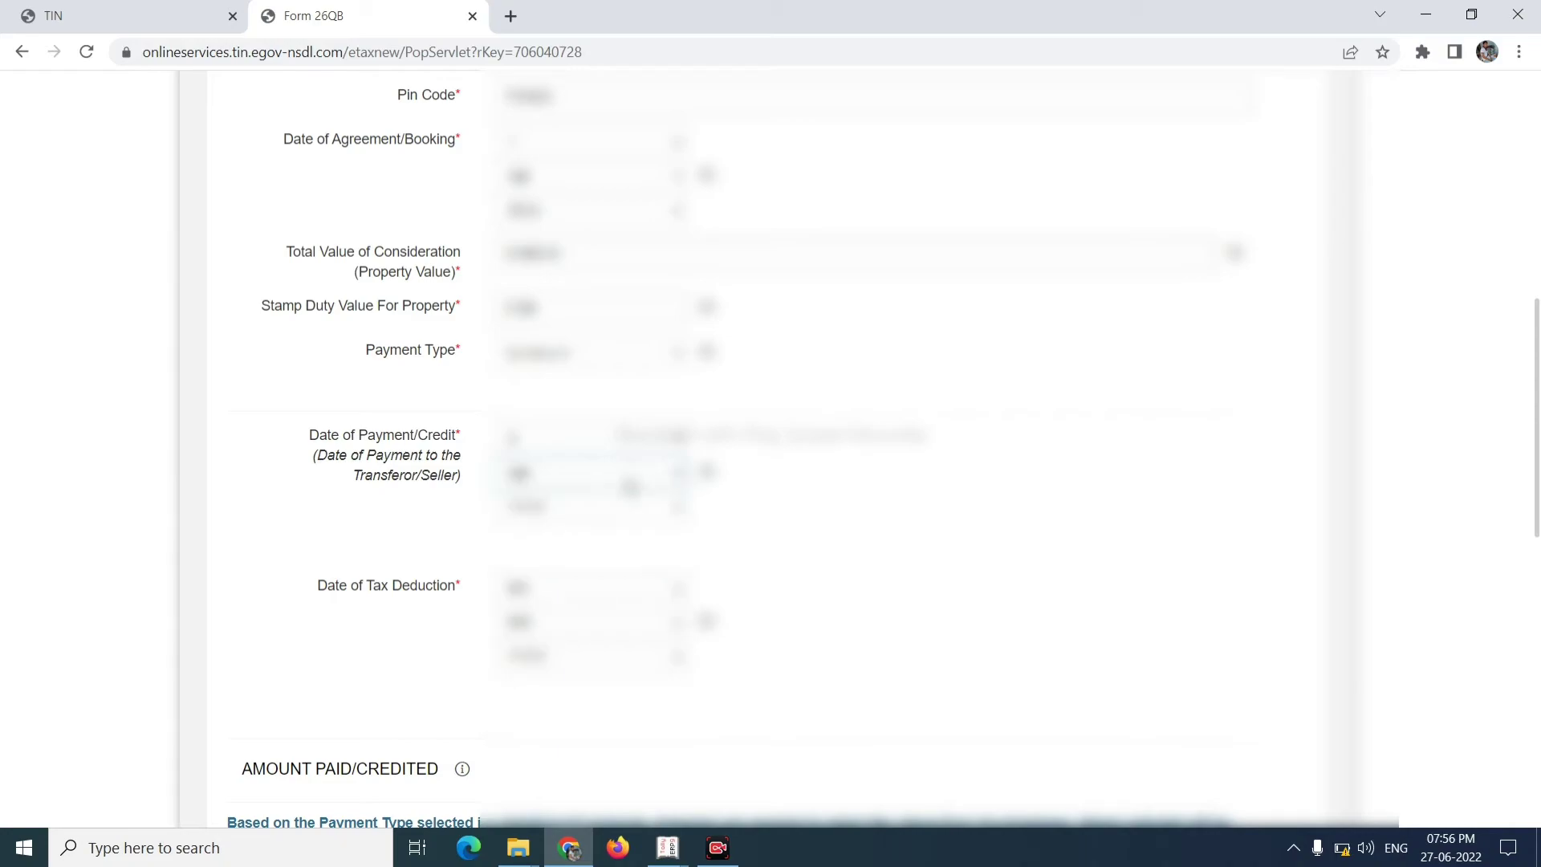
click(629, 512)
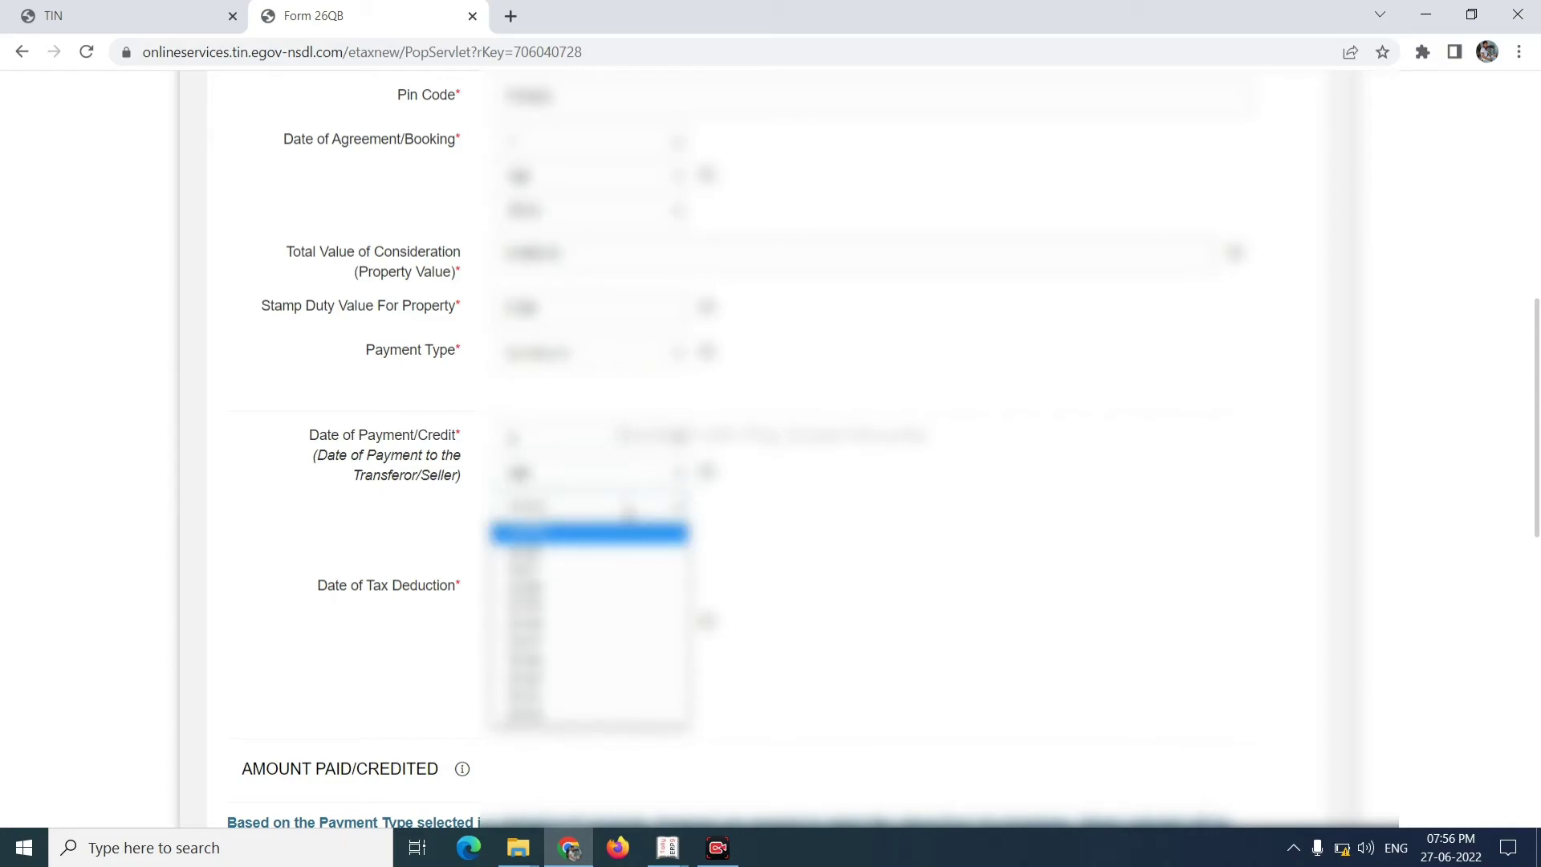
key(Down)
key(Return)
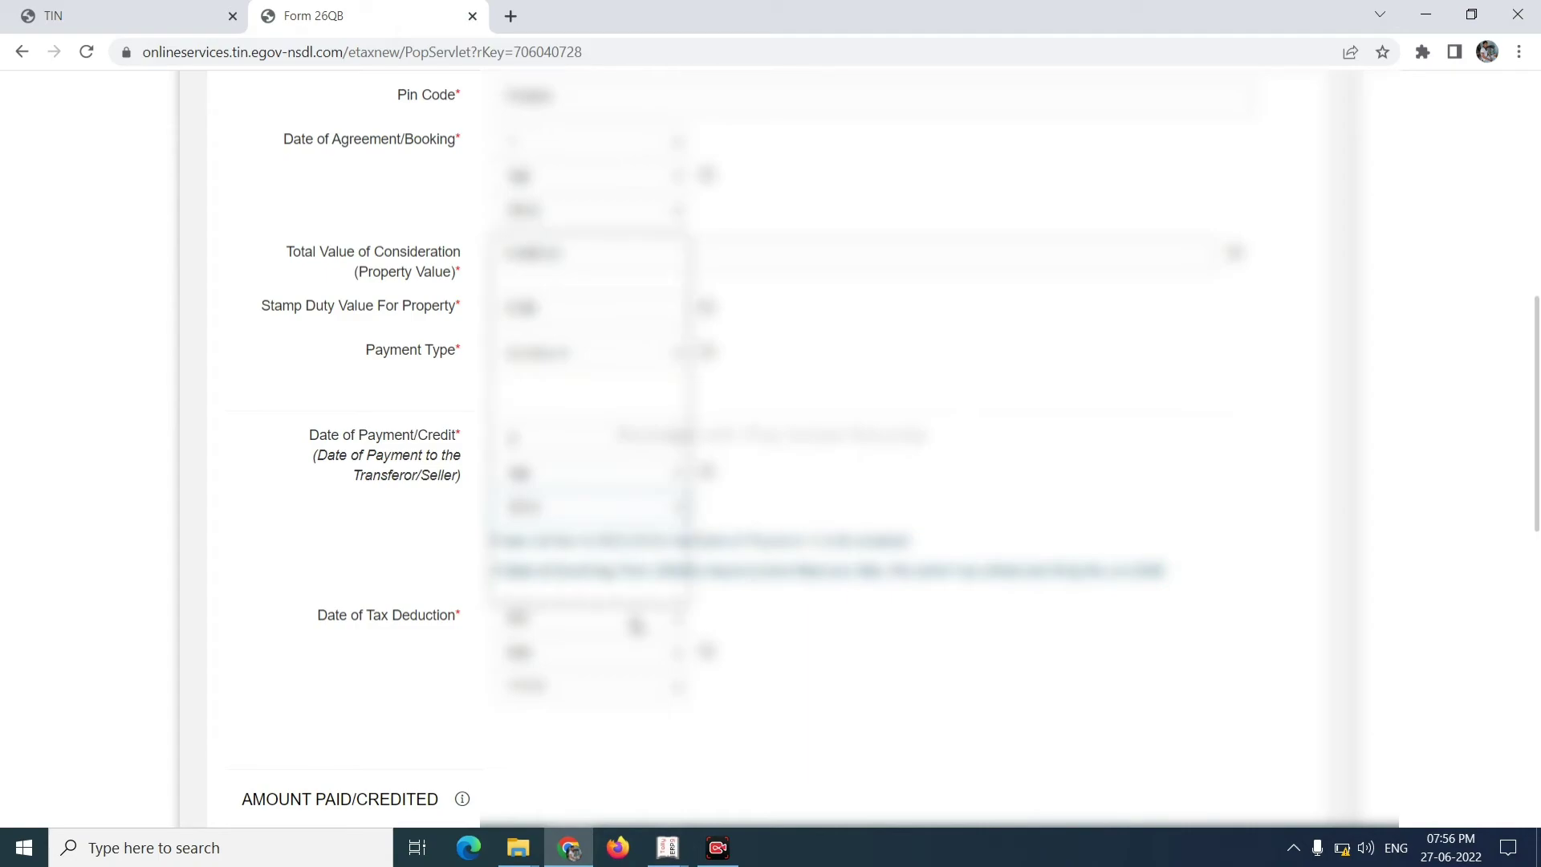
- Pick the day, month and year in the Date of Tax Deduction dropdowns
click(636, 624)
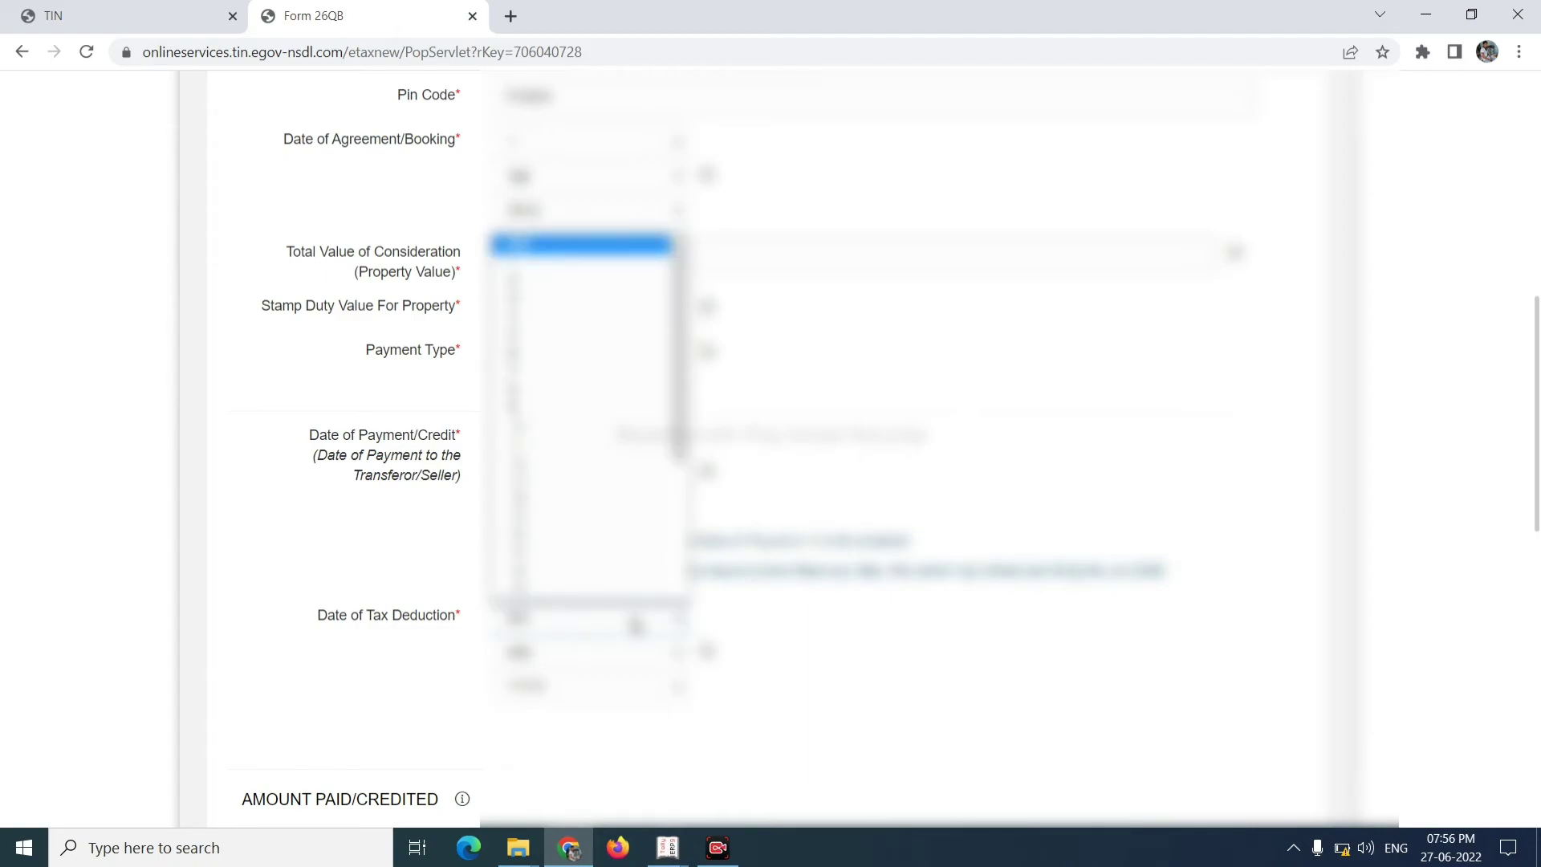
key(Down)
key(Down)
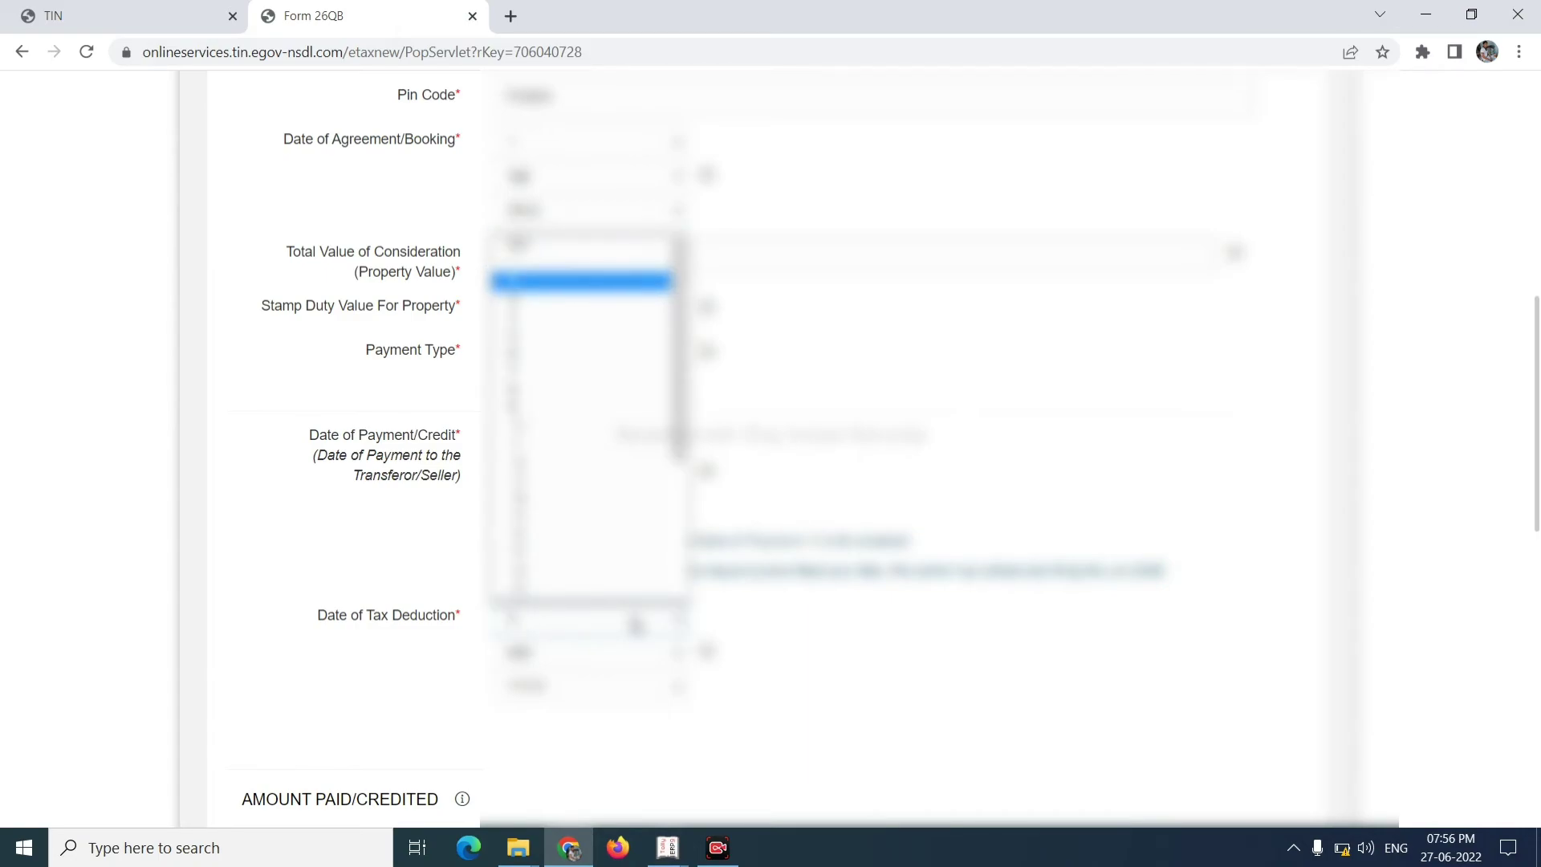
key(Return)
click(636, 624)
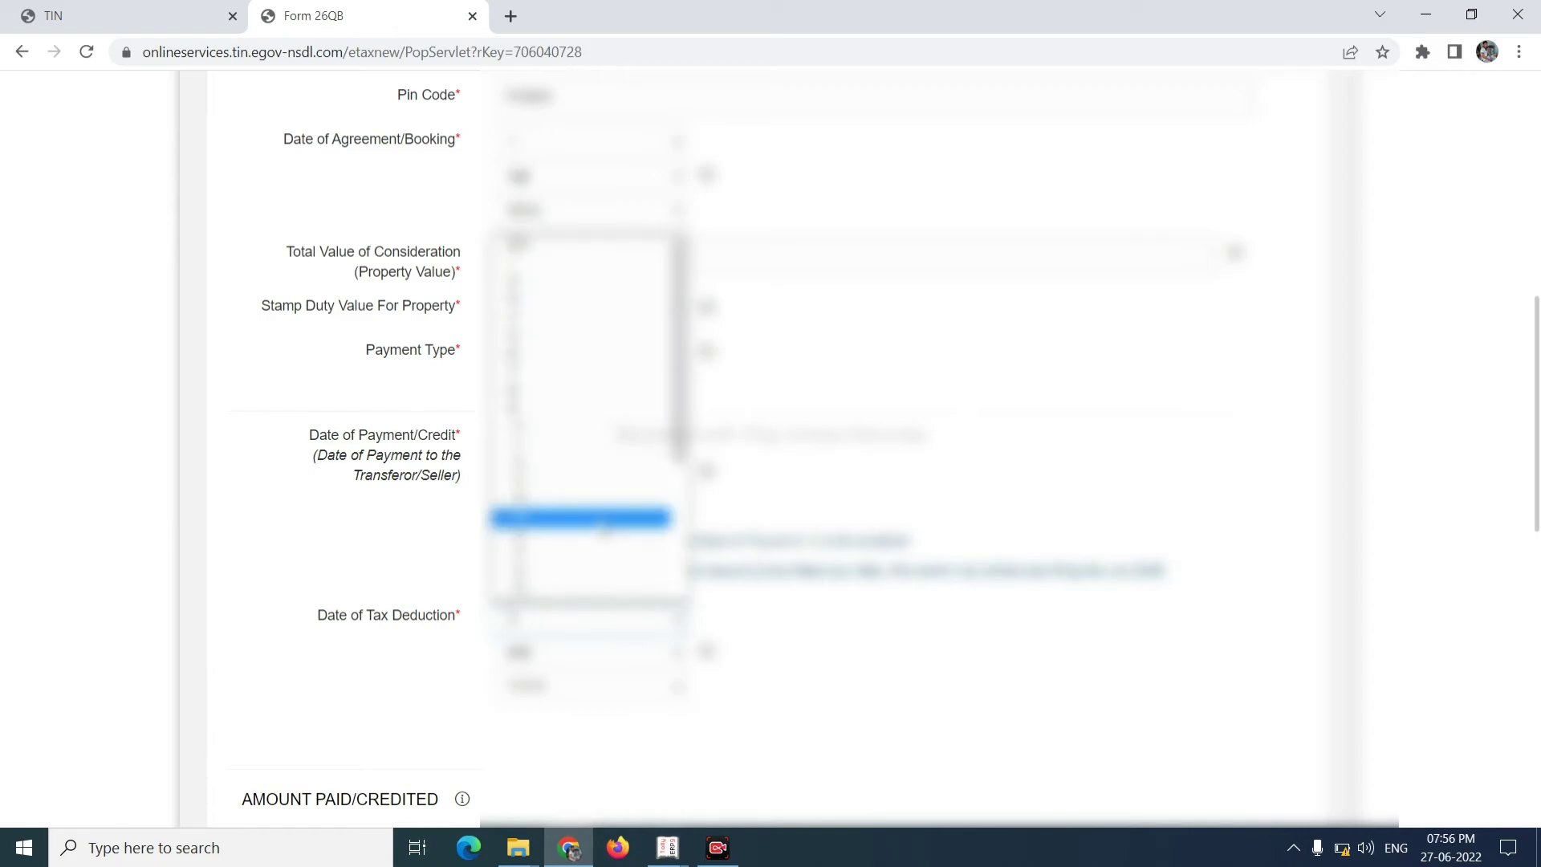
scroll(594, 449, down, 3)
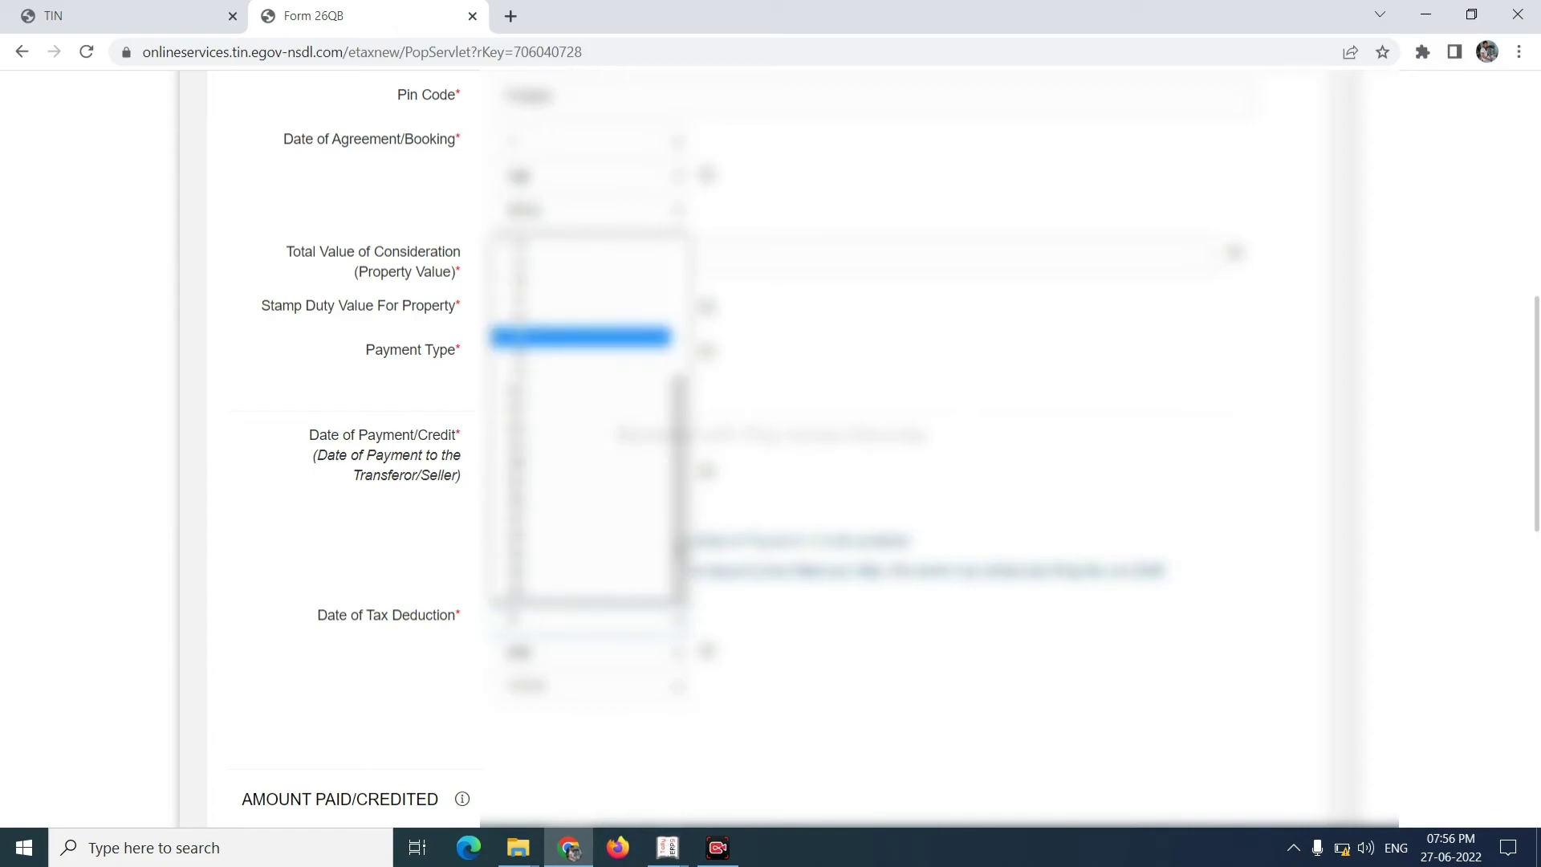
click(596, 516)
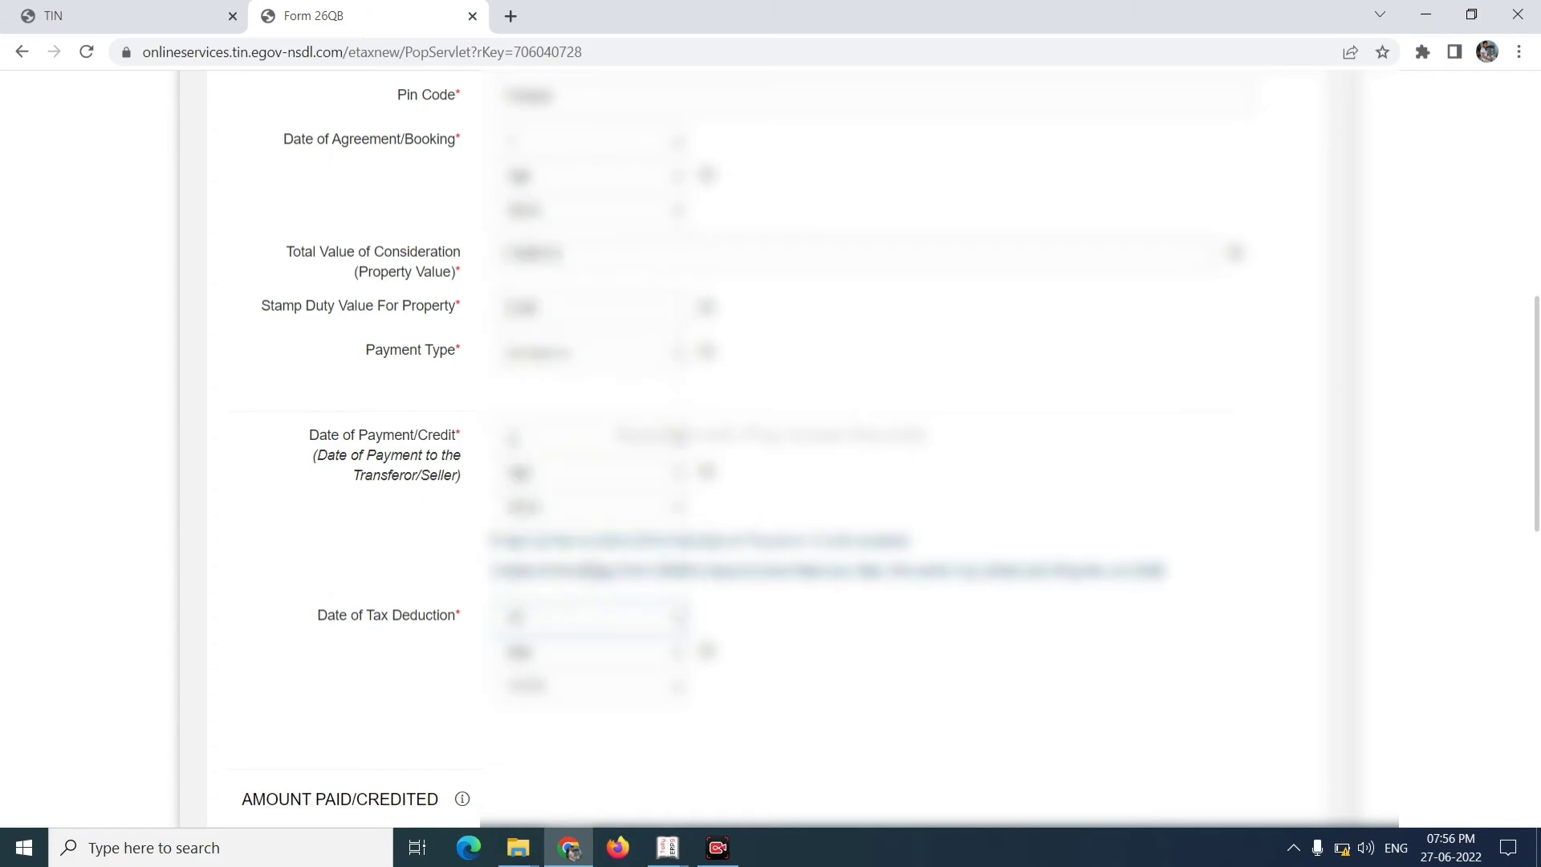
click(625, 661)
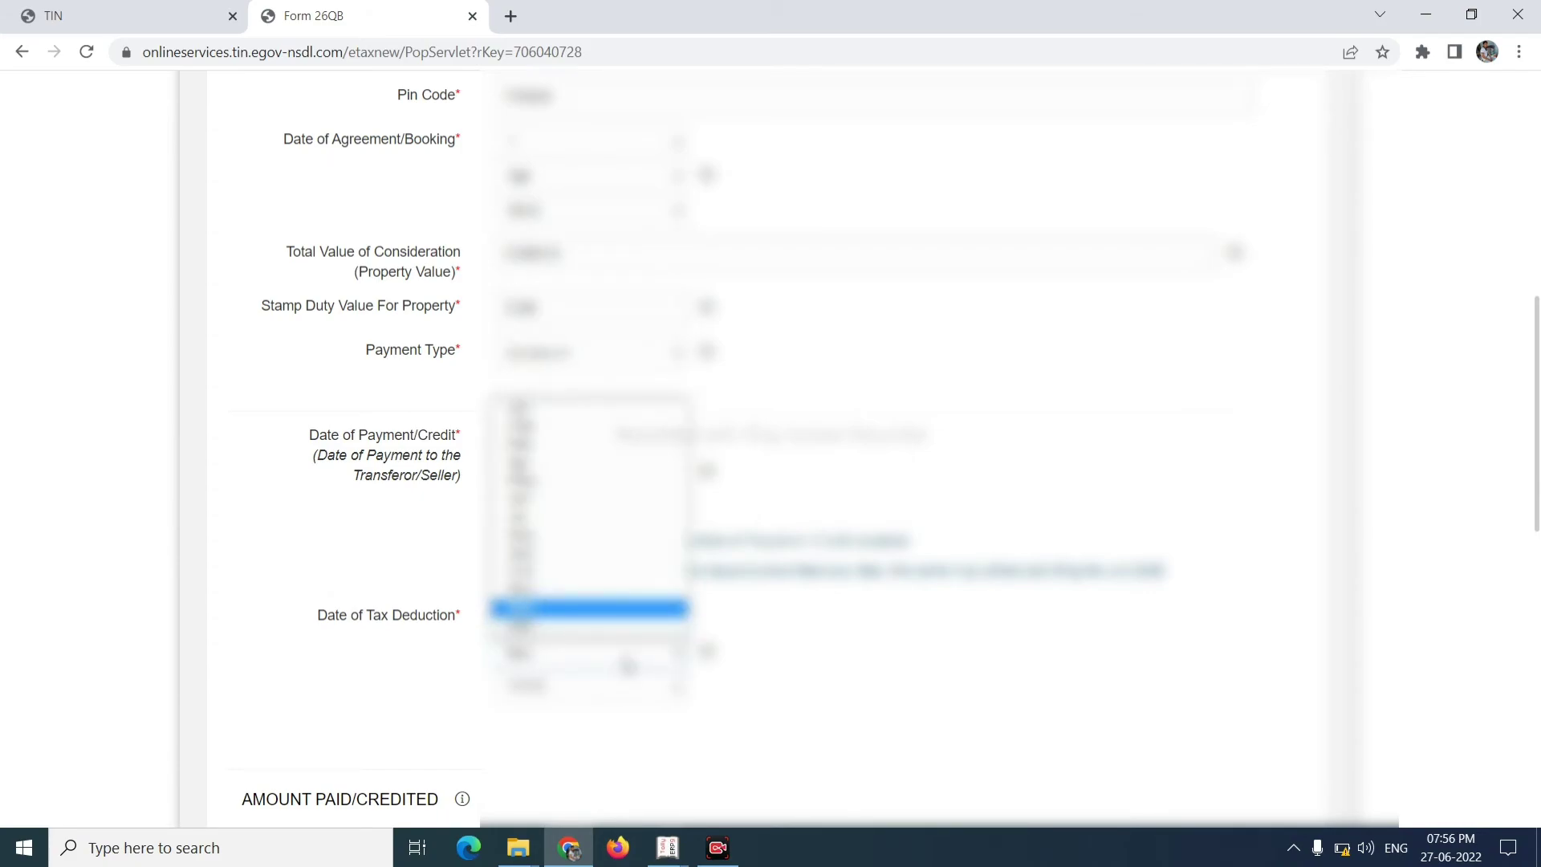
key(Up)
key(Up)
key(Up)
key(Up)
key(Up)
key(Up)
key(Up)
key(Up)
key(Return)
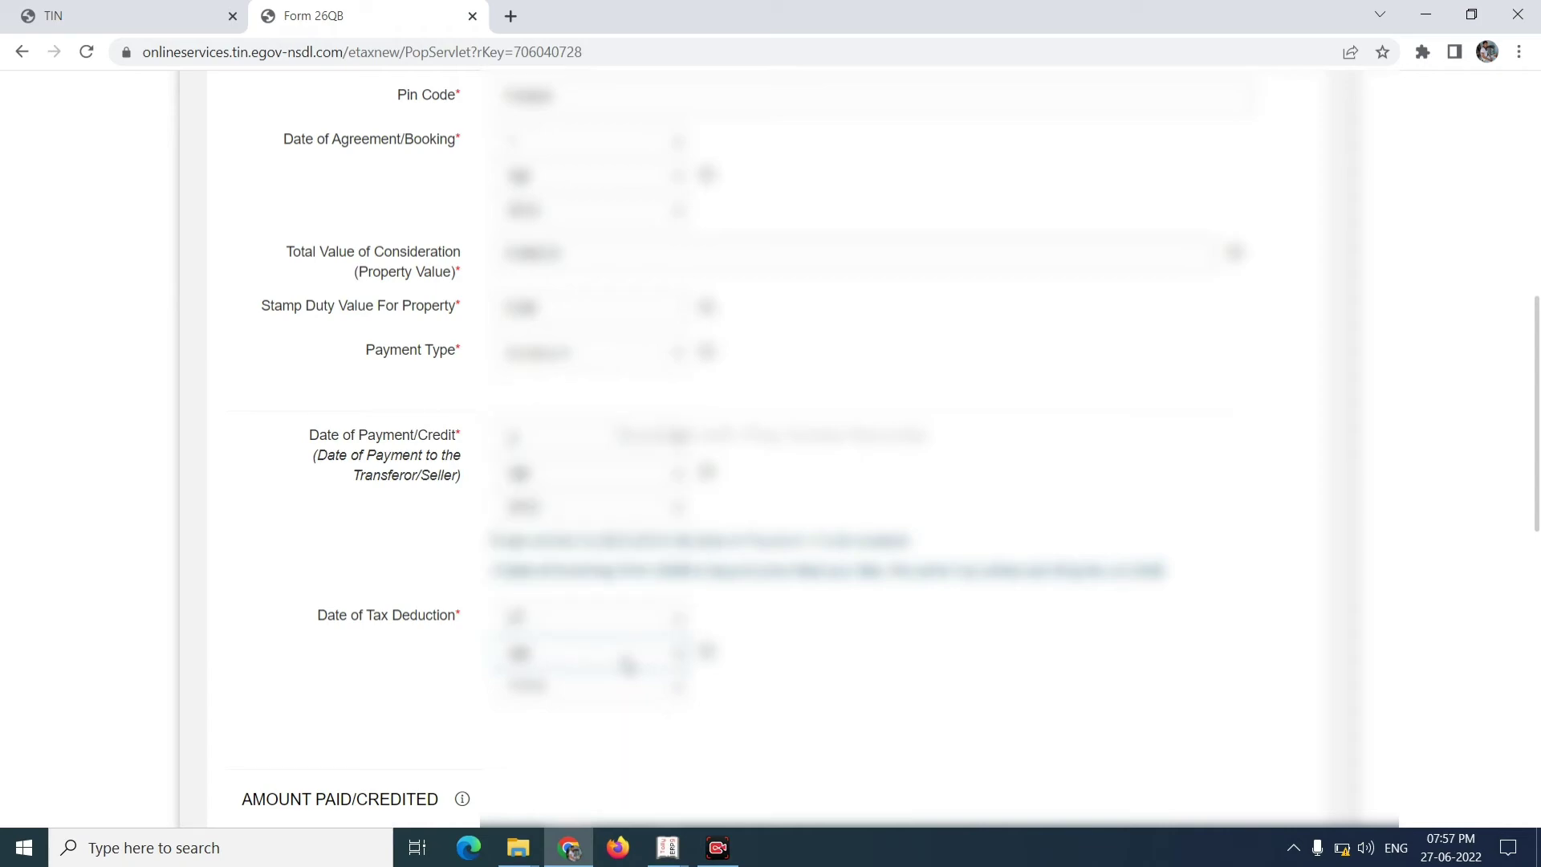
click(639, 703)
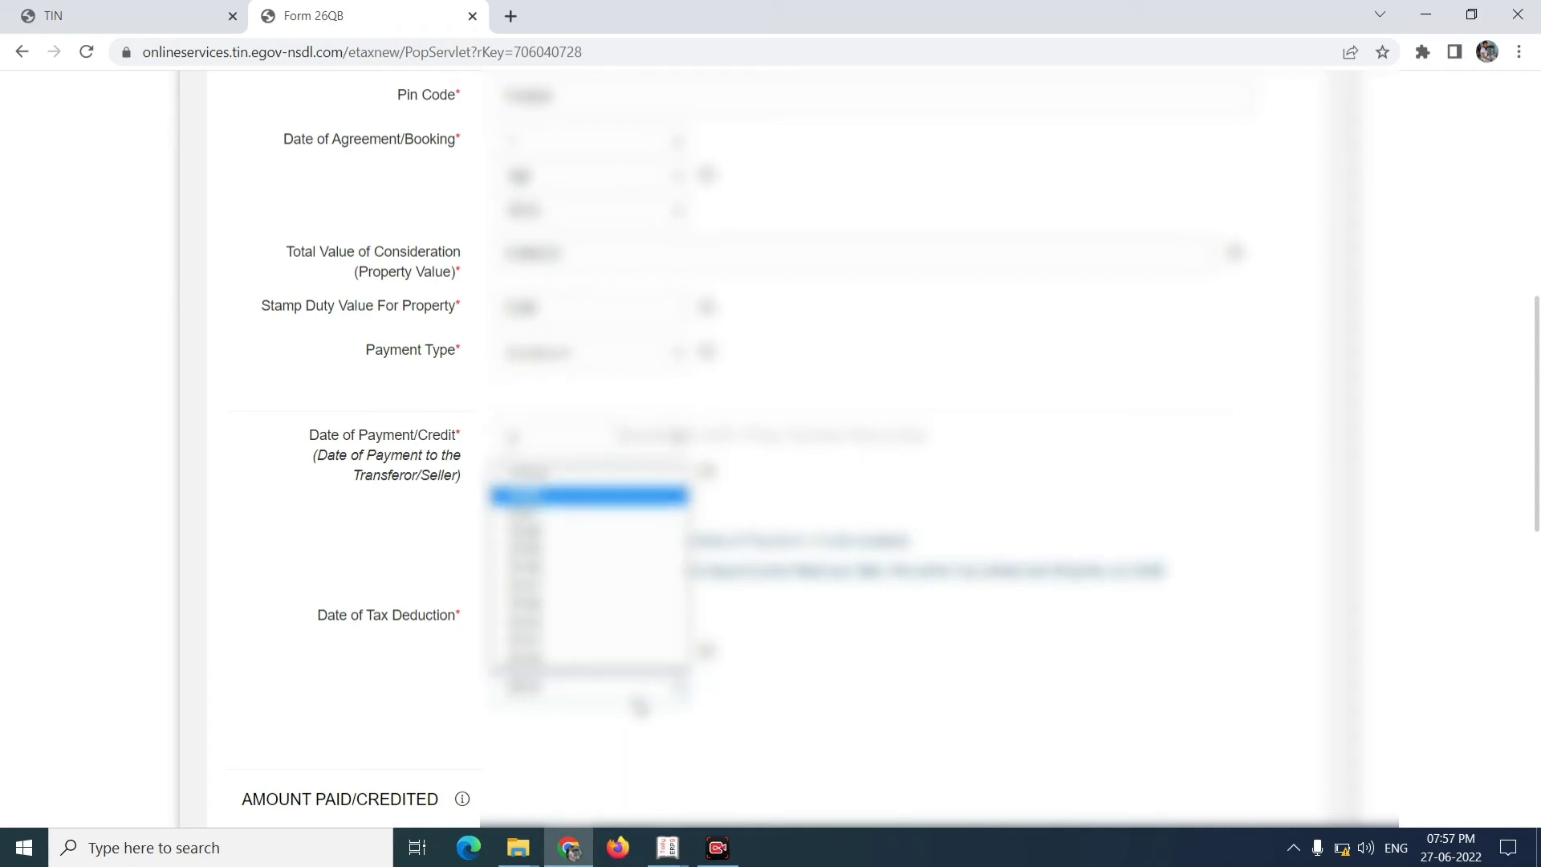
key(Return)
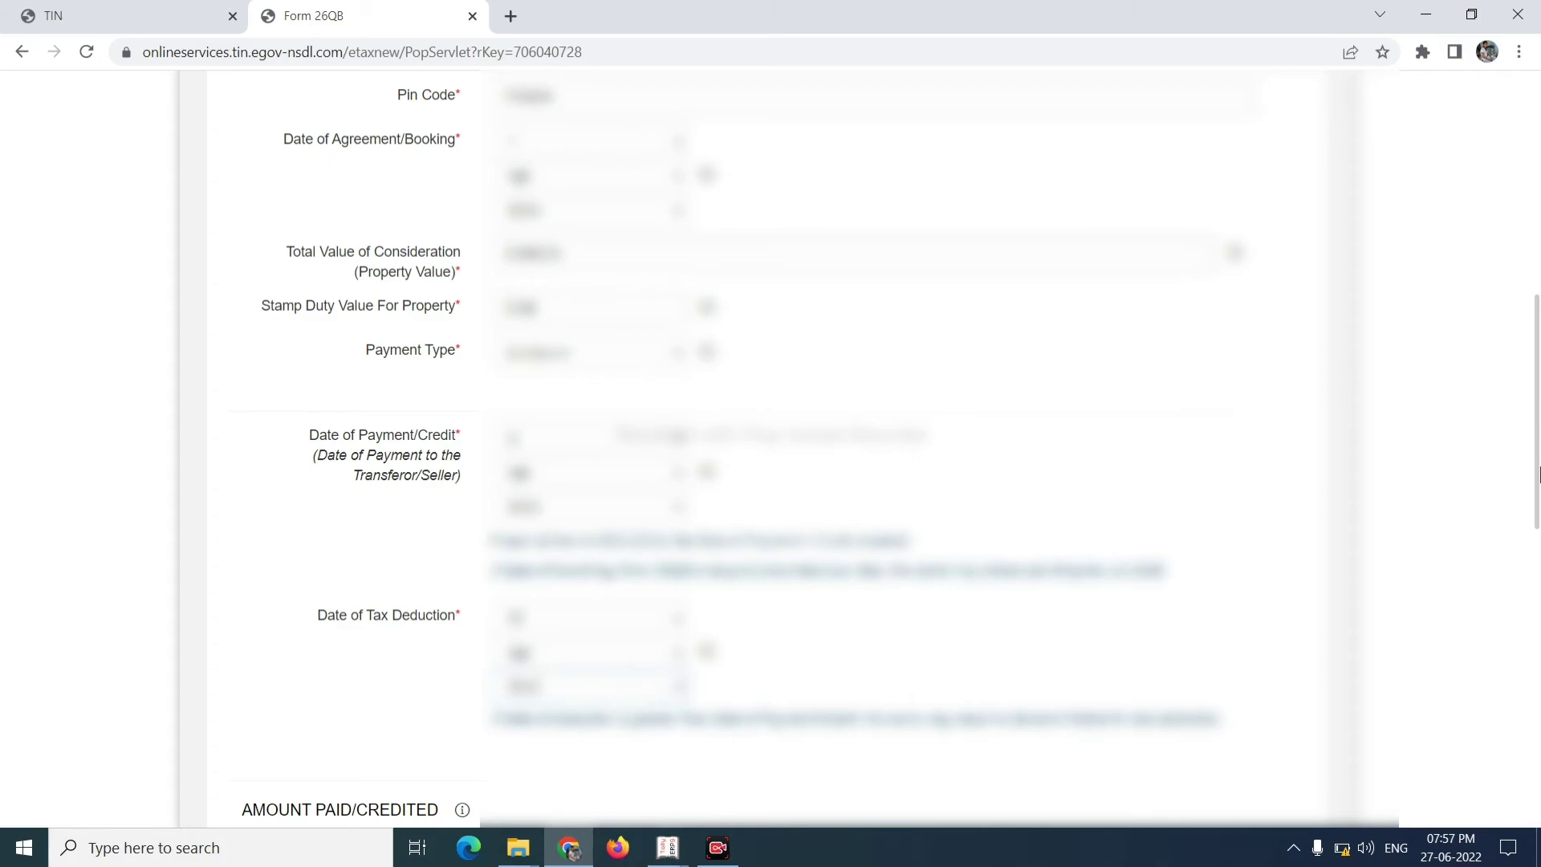
scroll(1537, 473, up, 1)
- Set Total Amount Paid/Credited to 3000000 by choosing its Lakhs value from the dropdown
drag(1538, 473, 1537, 662)
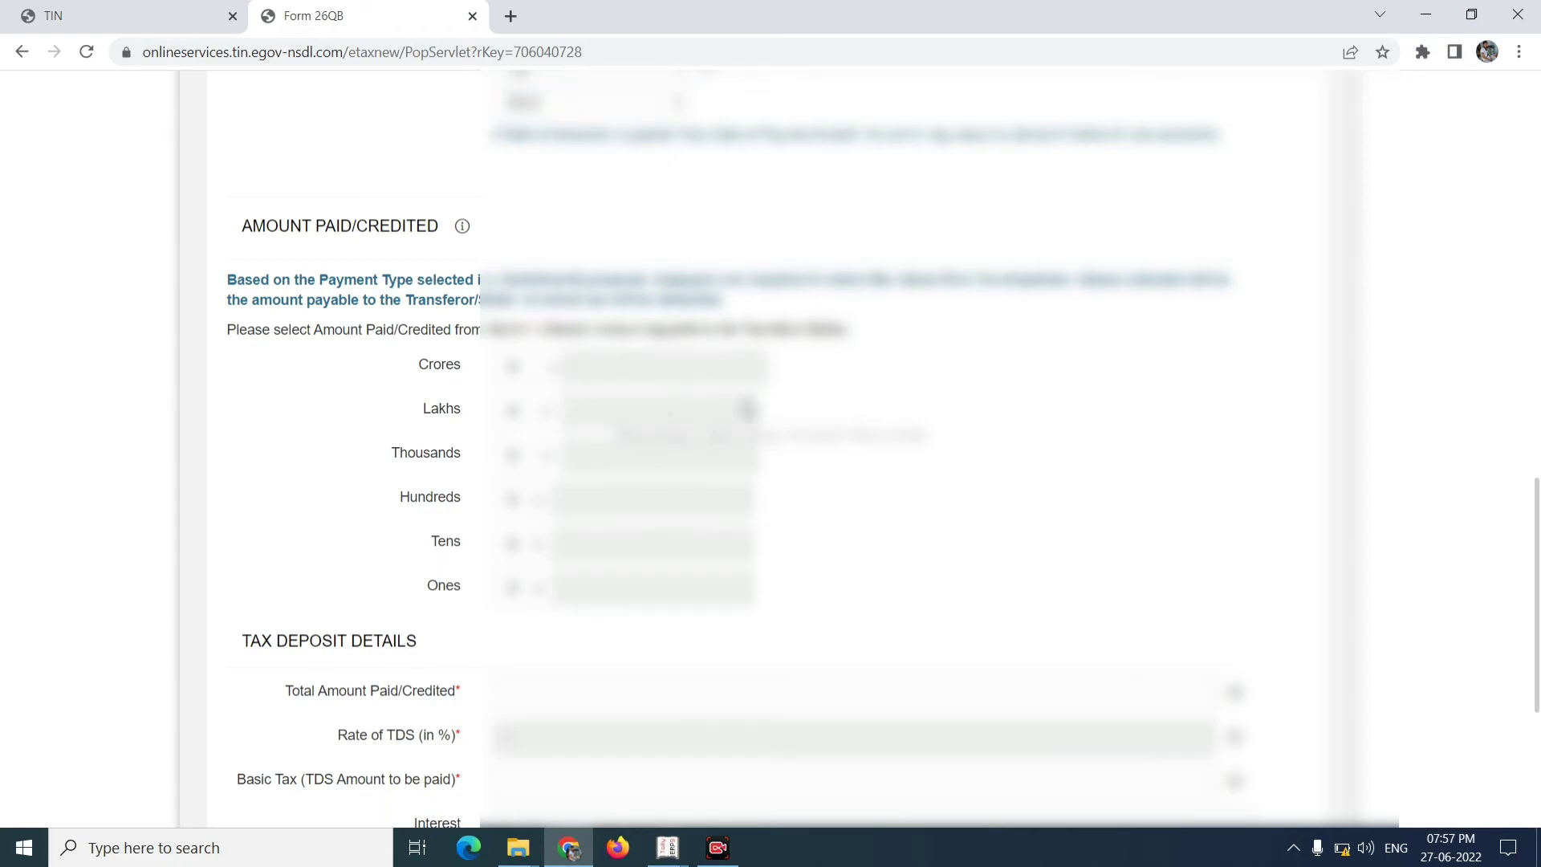
click(542, 423)
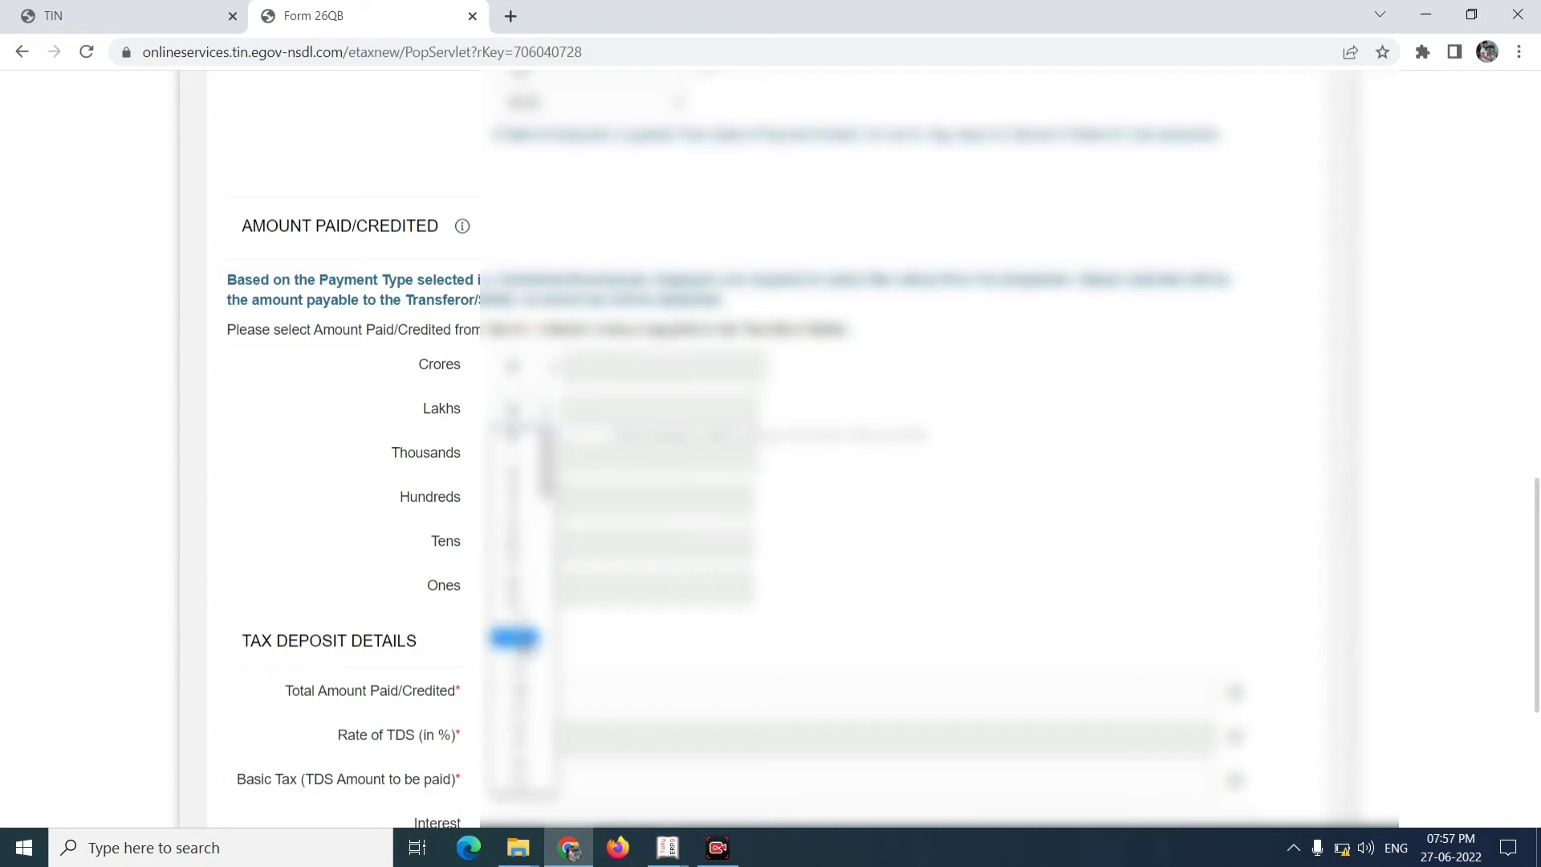
scroll(552, 746, down, 5)
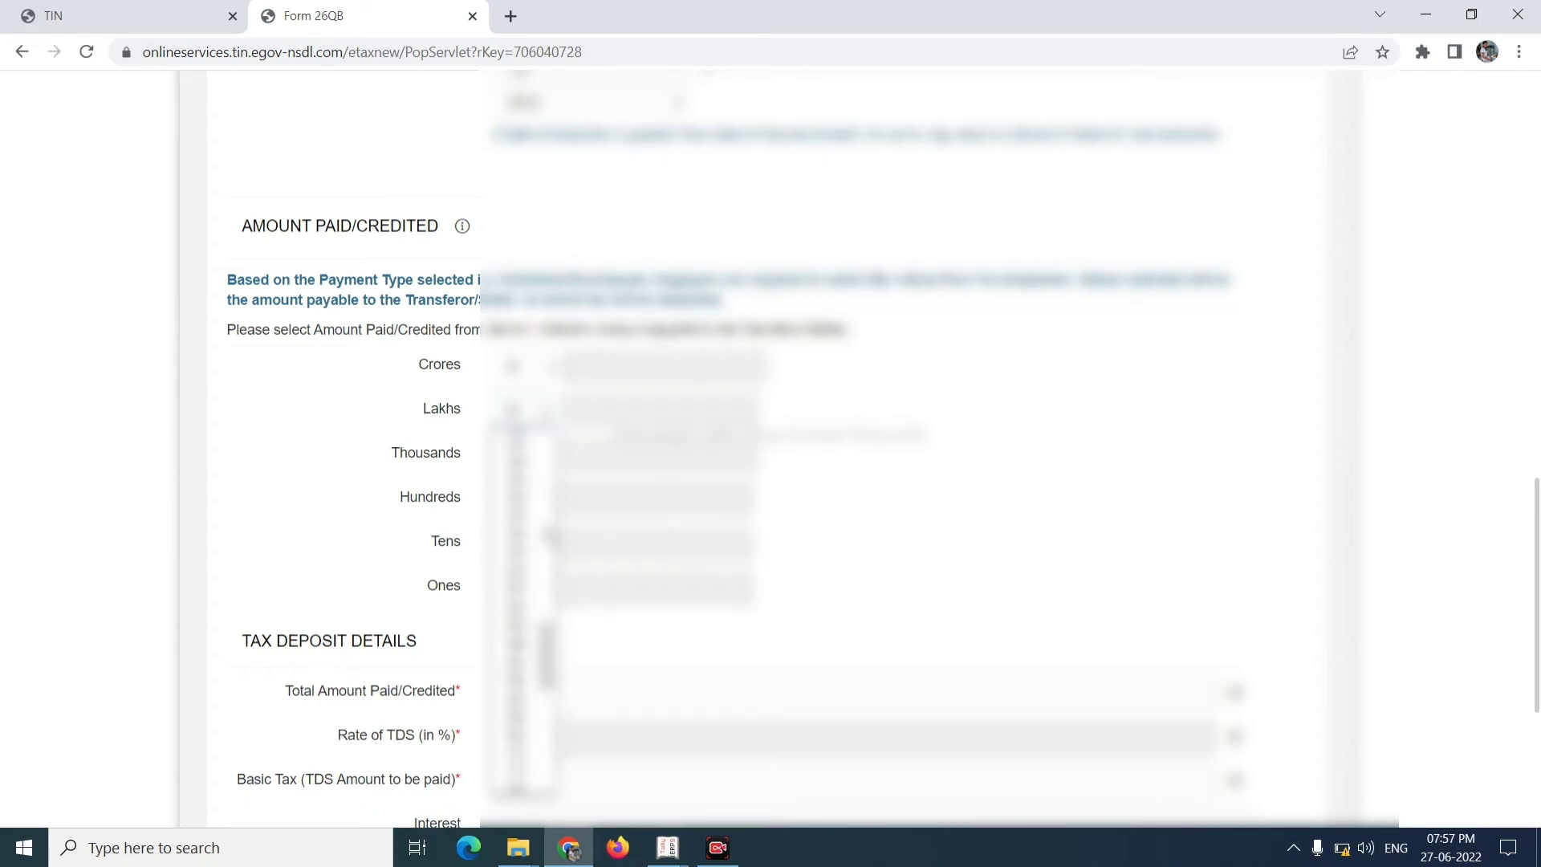
scroll(553, 536, up, 3)
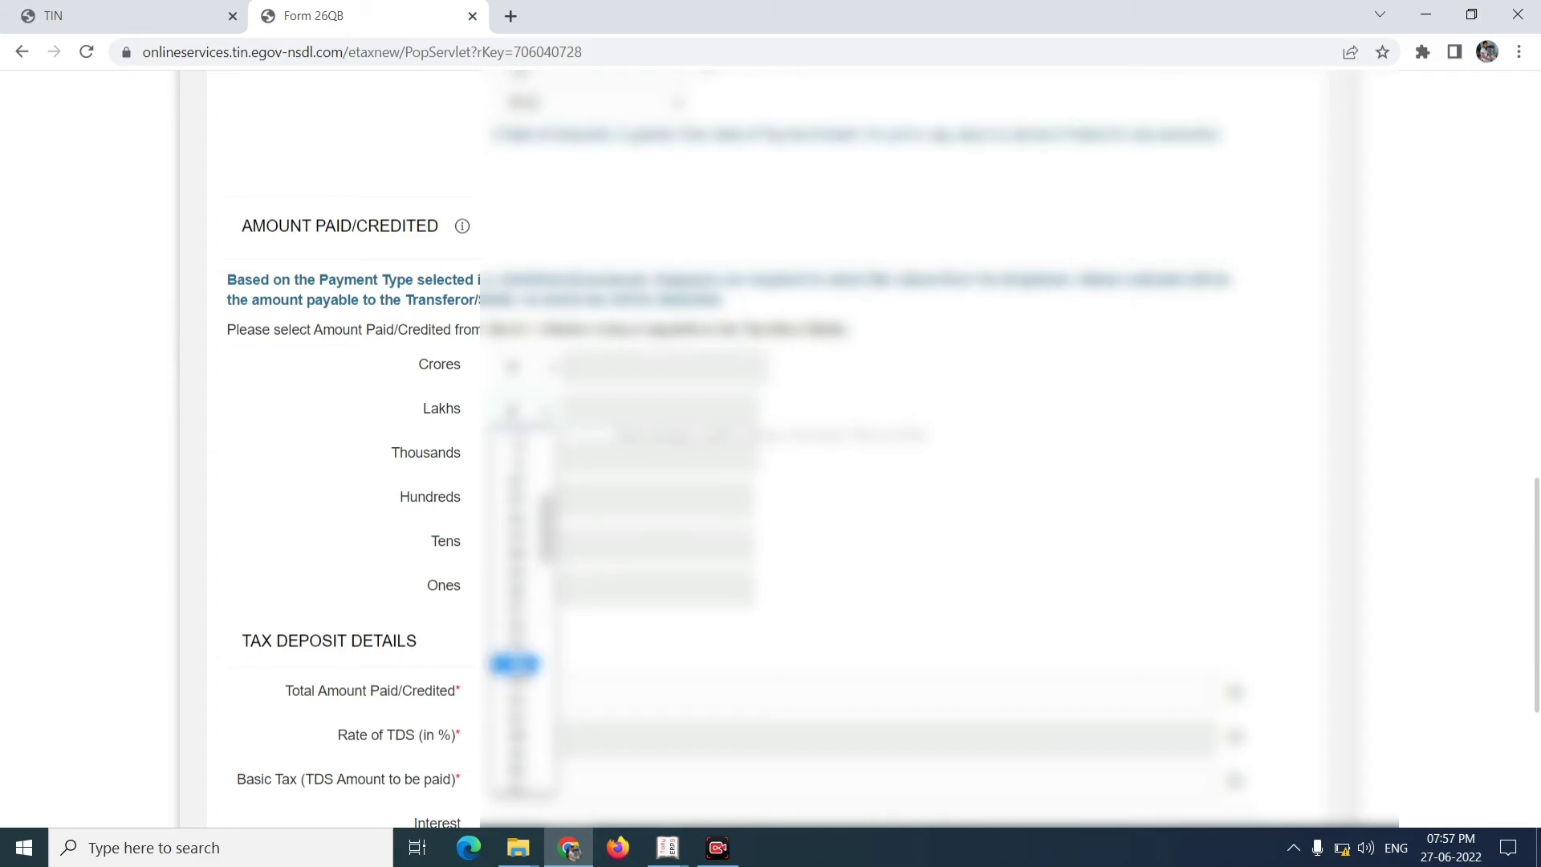
click(518, 664)
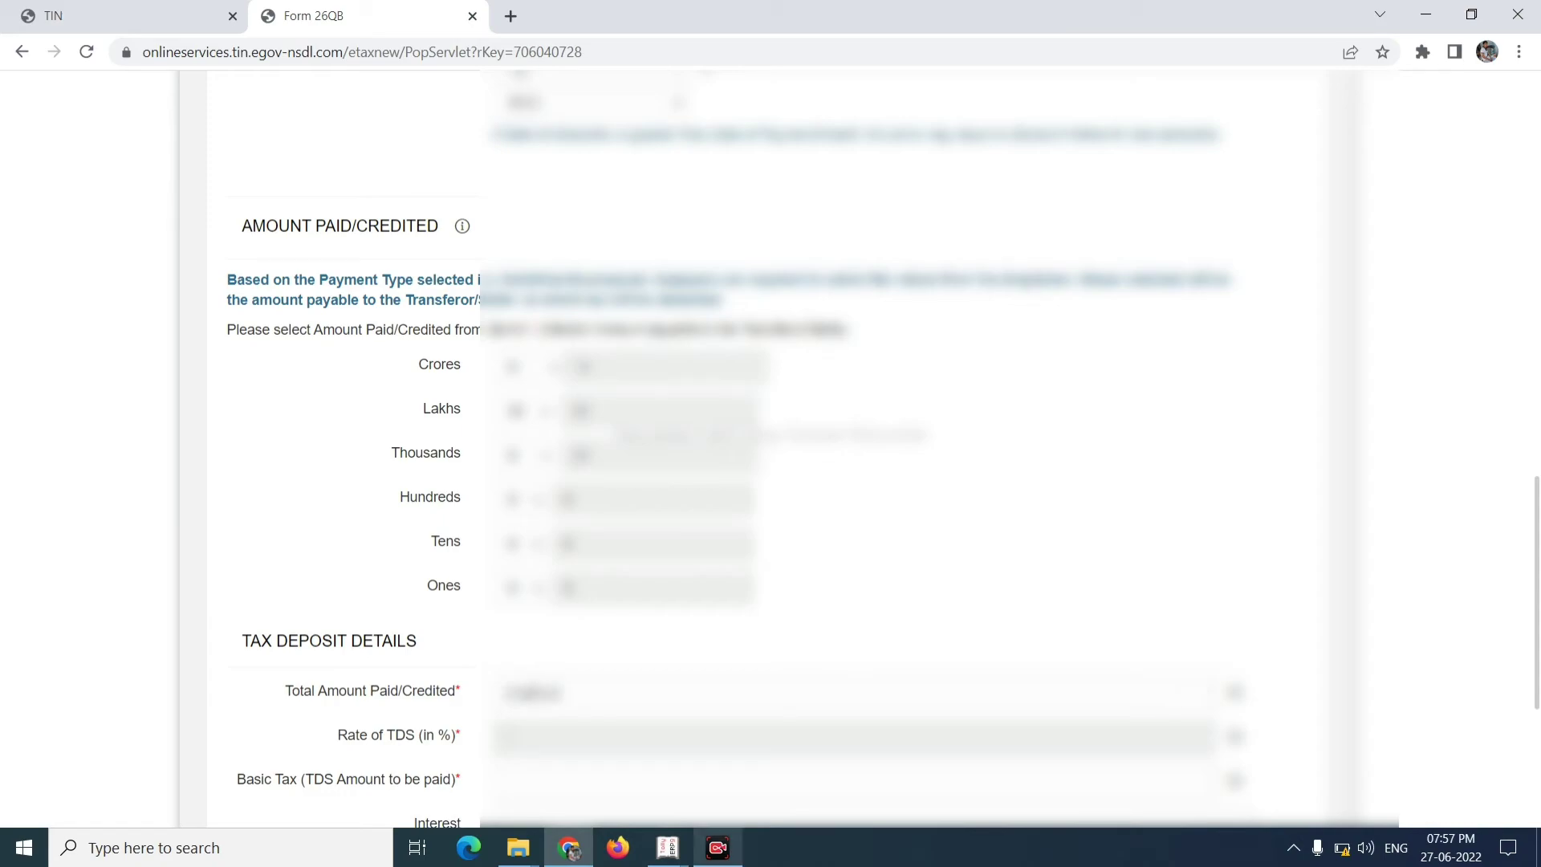
- Paste 30000 as the Basic Tax amount and continue to the Payment Info step
click(690, 792)
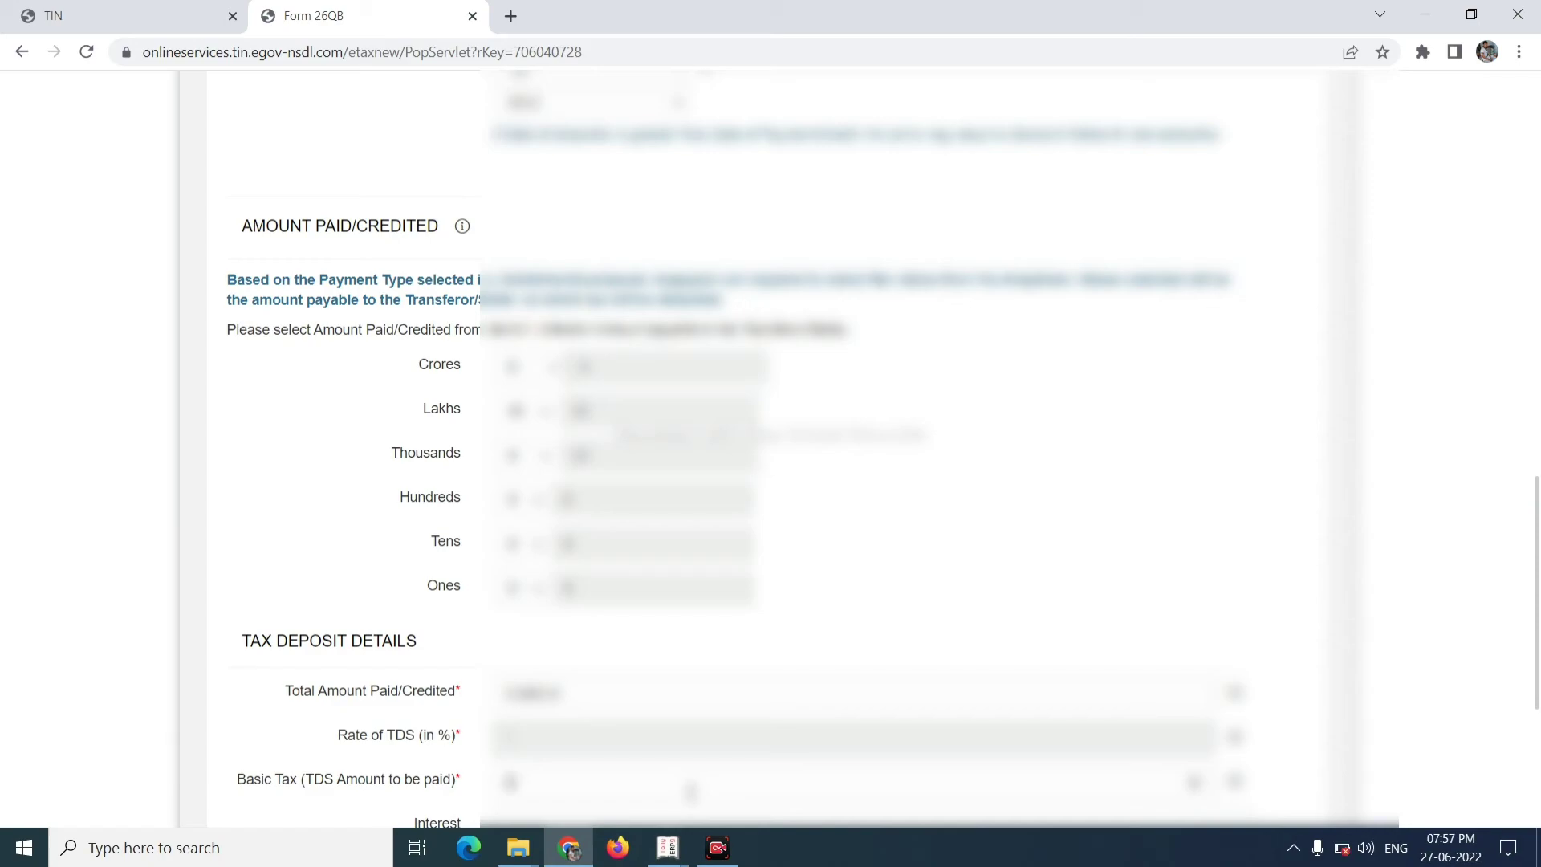
key(ctrl+v)
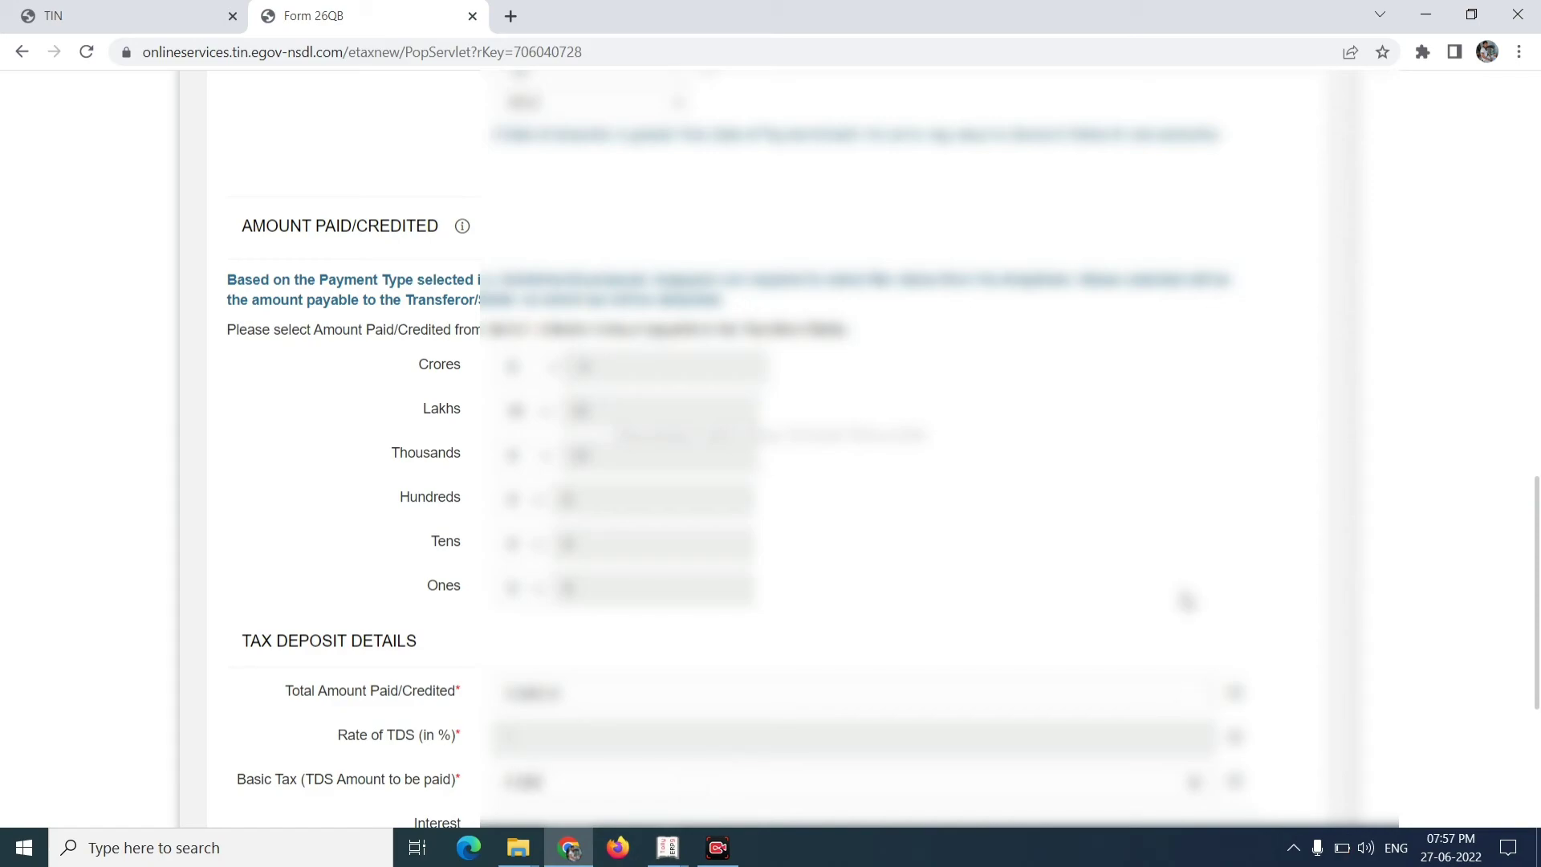
drag(1538, 513, 1537, 640)
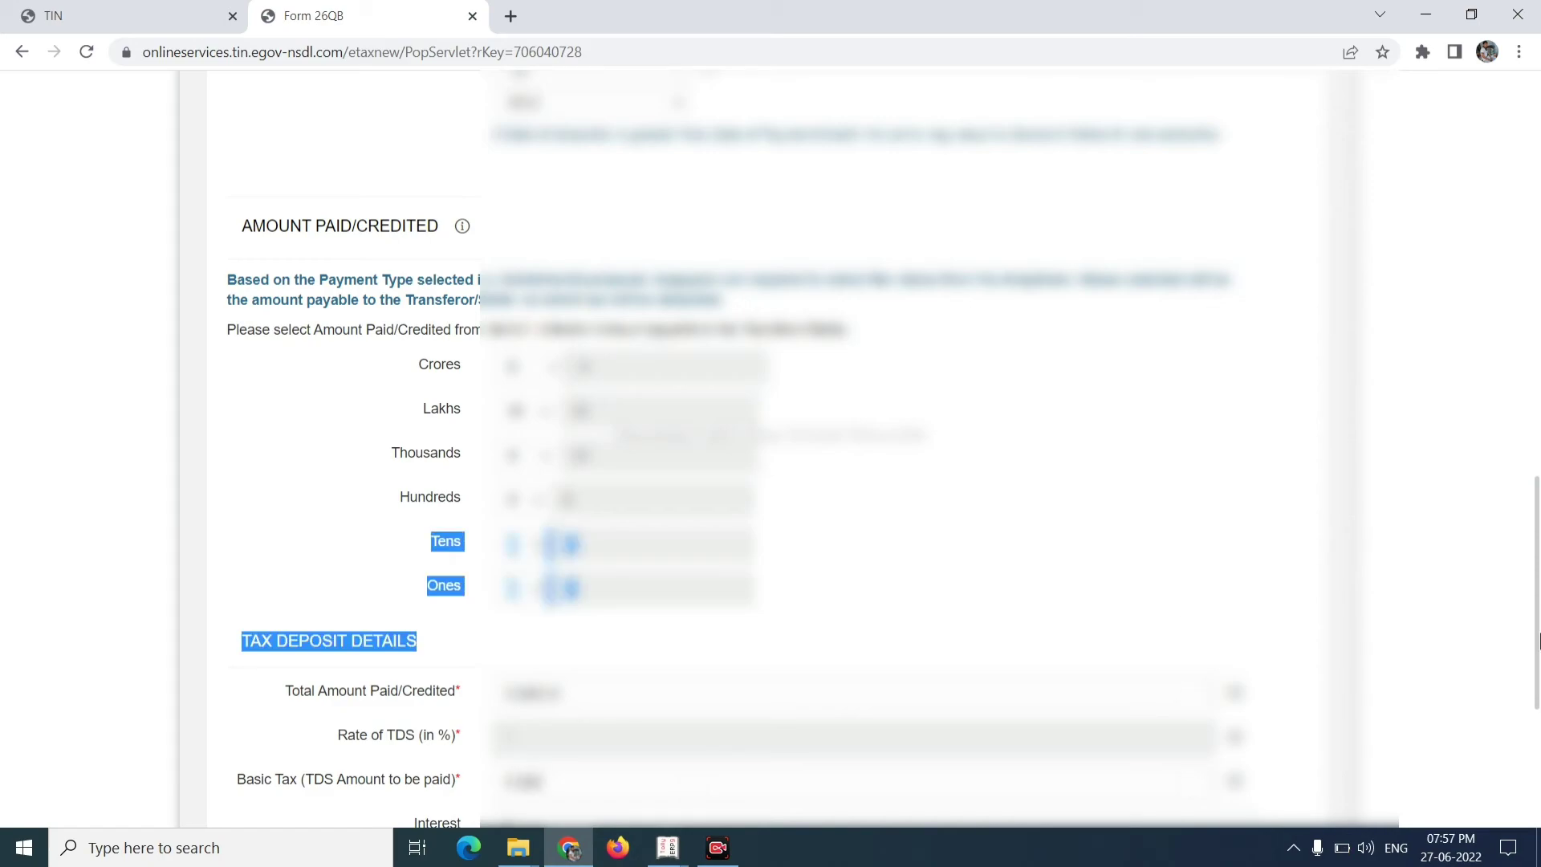
scroll(1537, 642, down, 4)
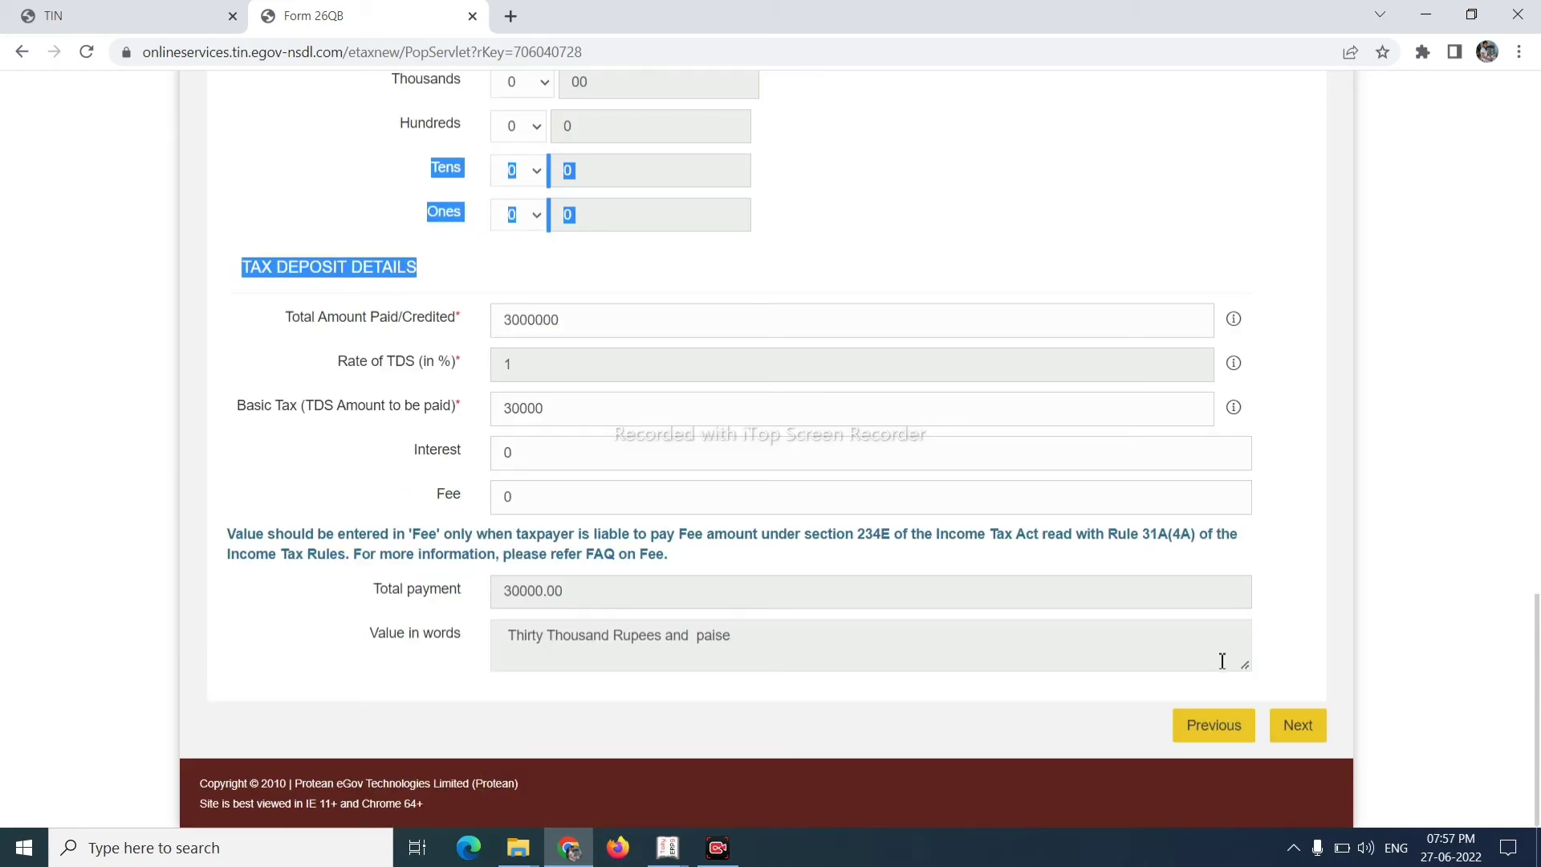
click(1296, 728)
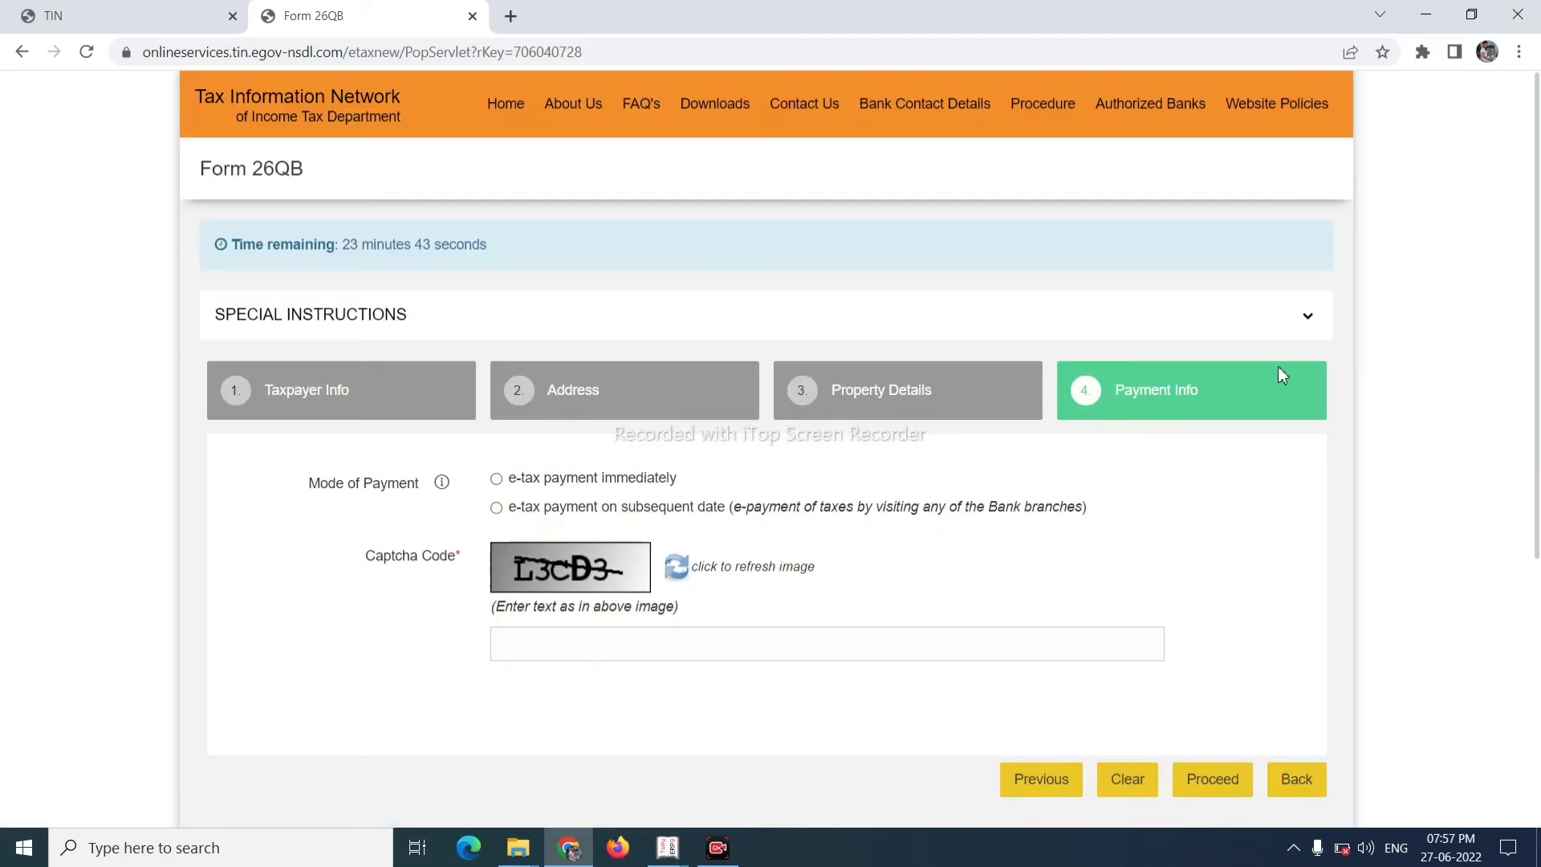
- Choose immediate e-tax payment and select a bank under Net-Banking
click(497, 480)
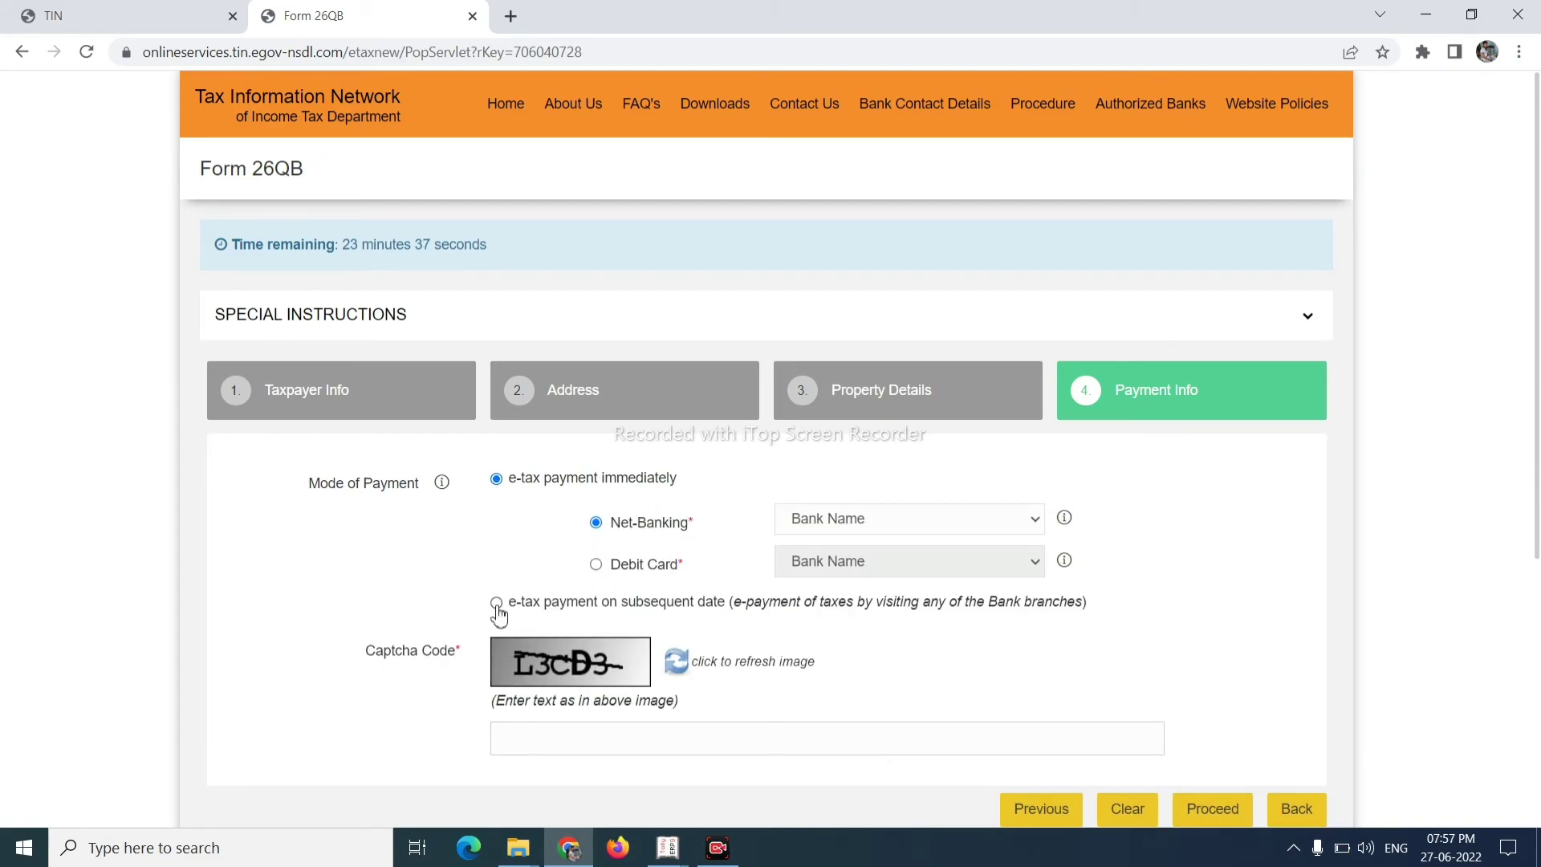
click(966, 534)
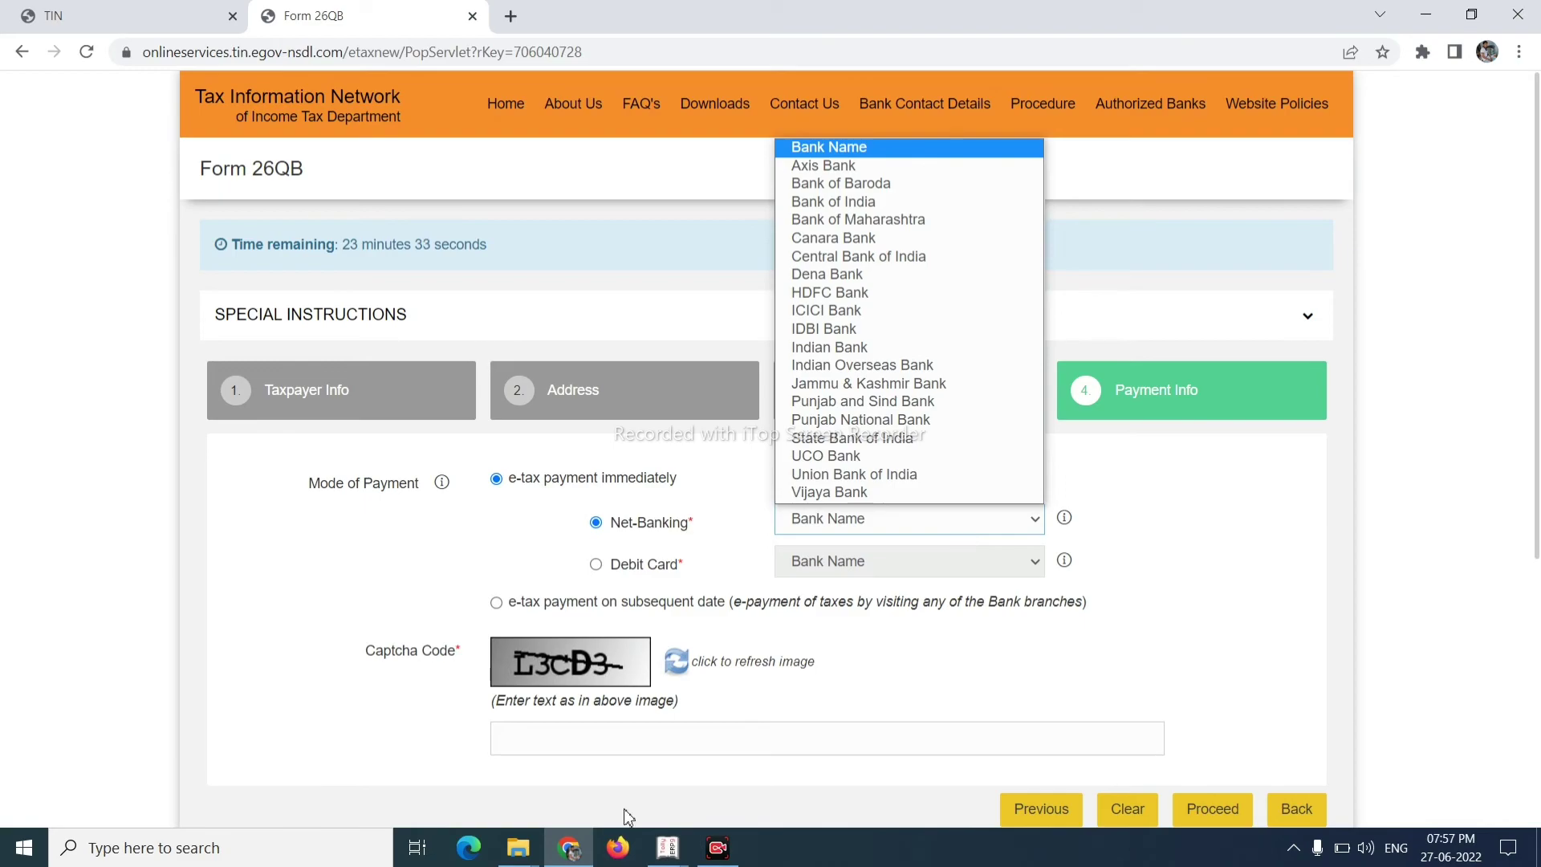
click(692, 731)
click(692, 730)
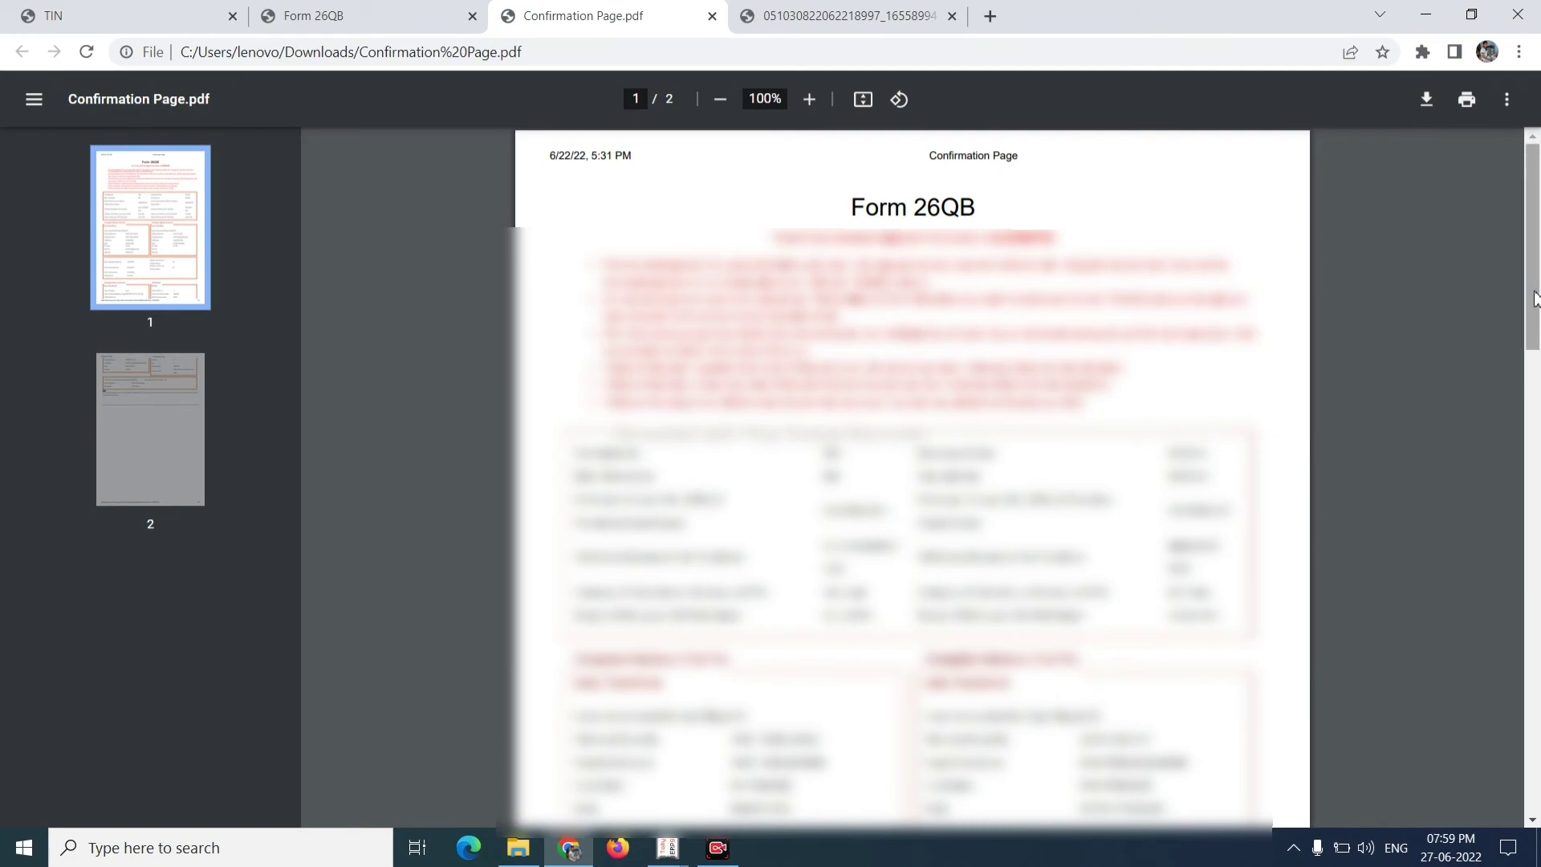
- Scroll through the confirmation and challan receipt PDFs, then return to the TIN website tab
drag(1537, 305, 1502, 306)
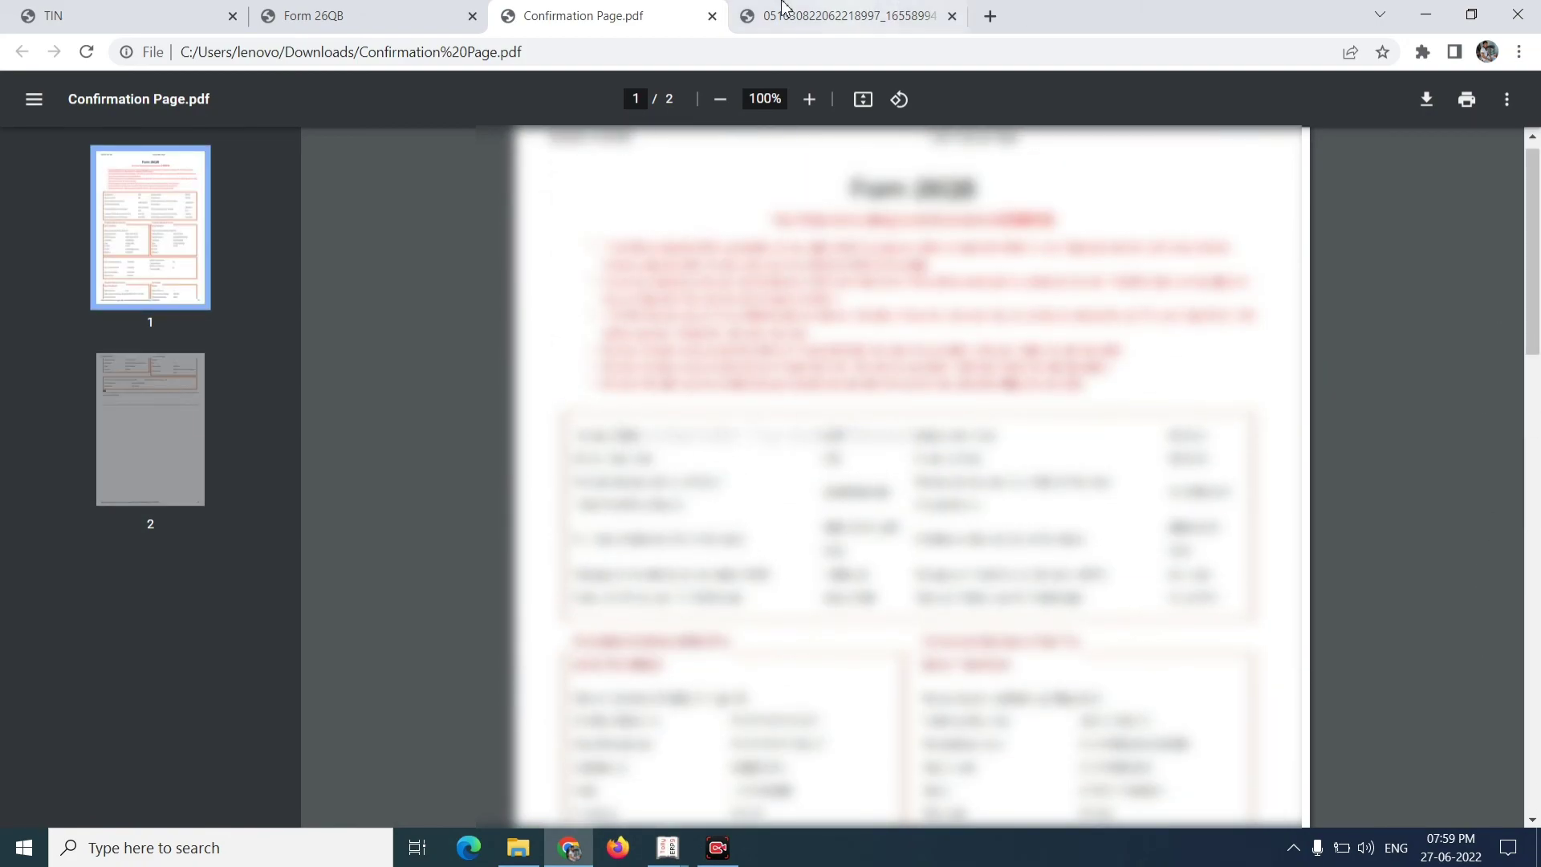
click(794, 18)
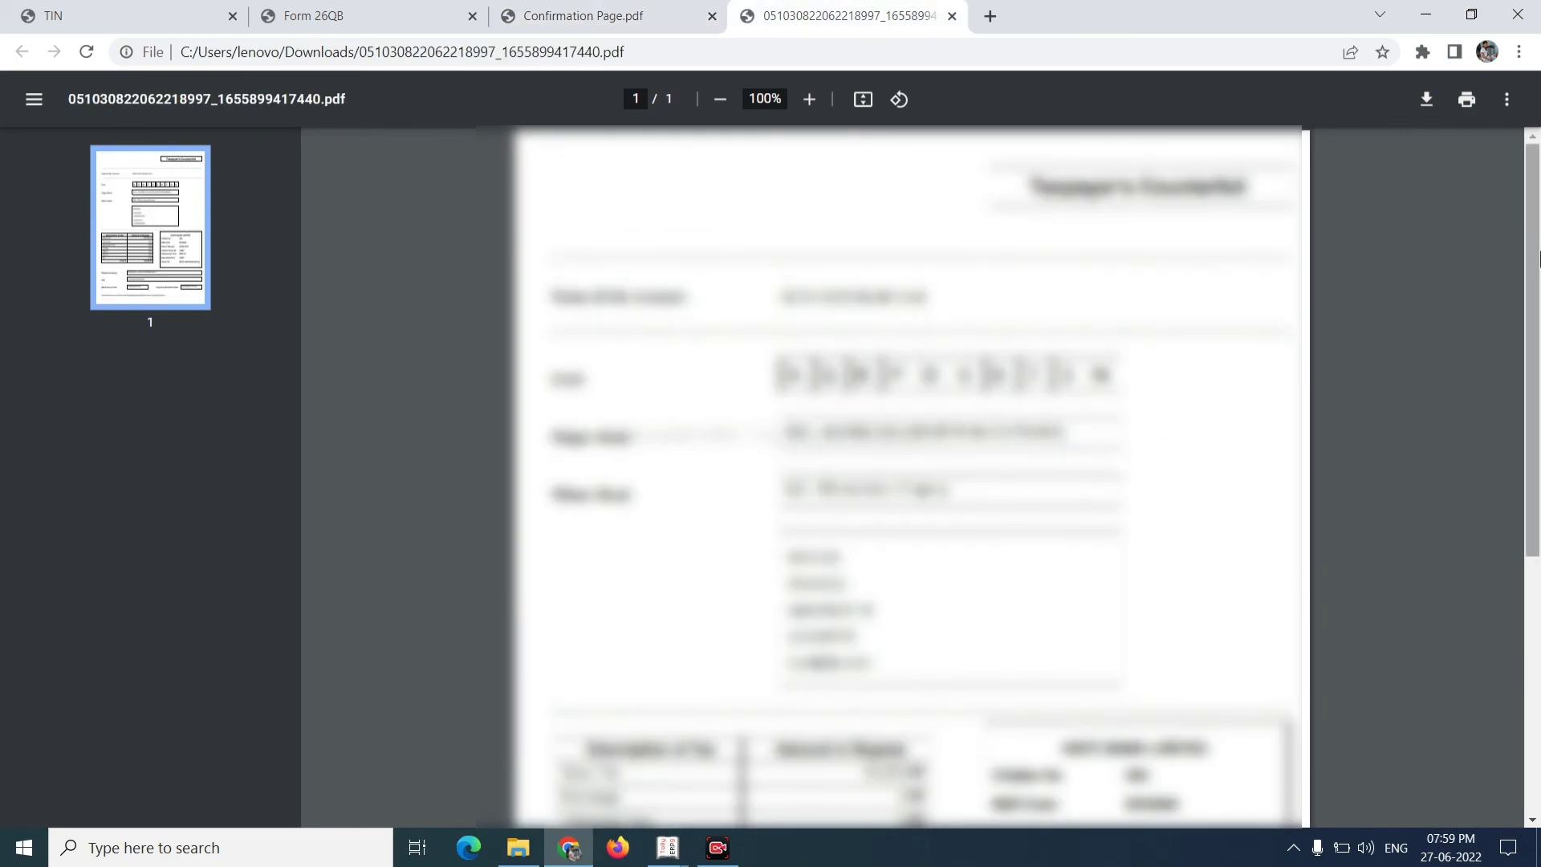
drag(1537, 260, 1517, 533)
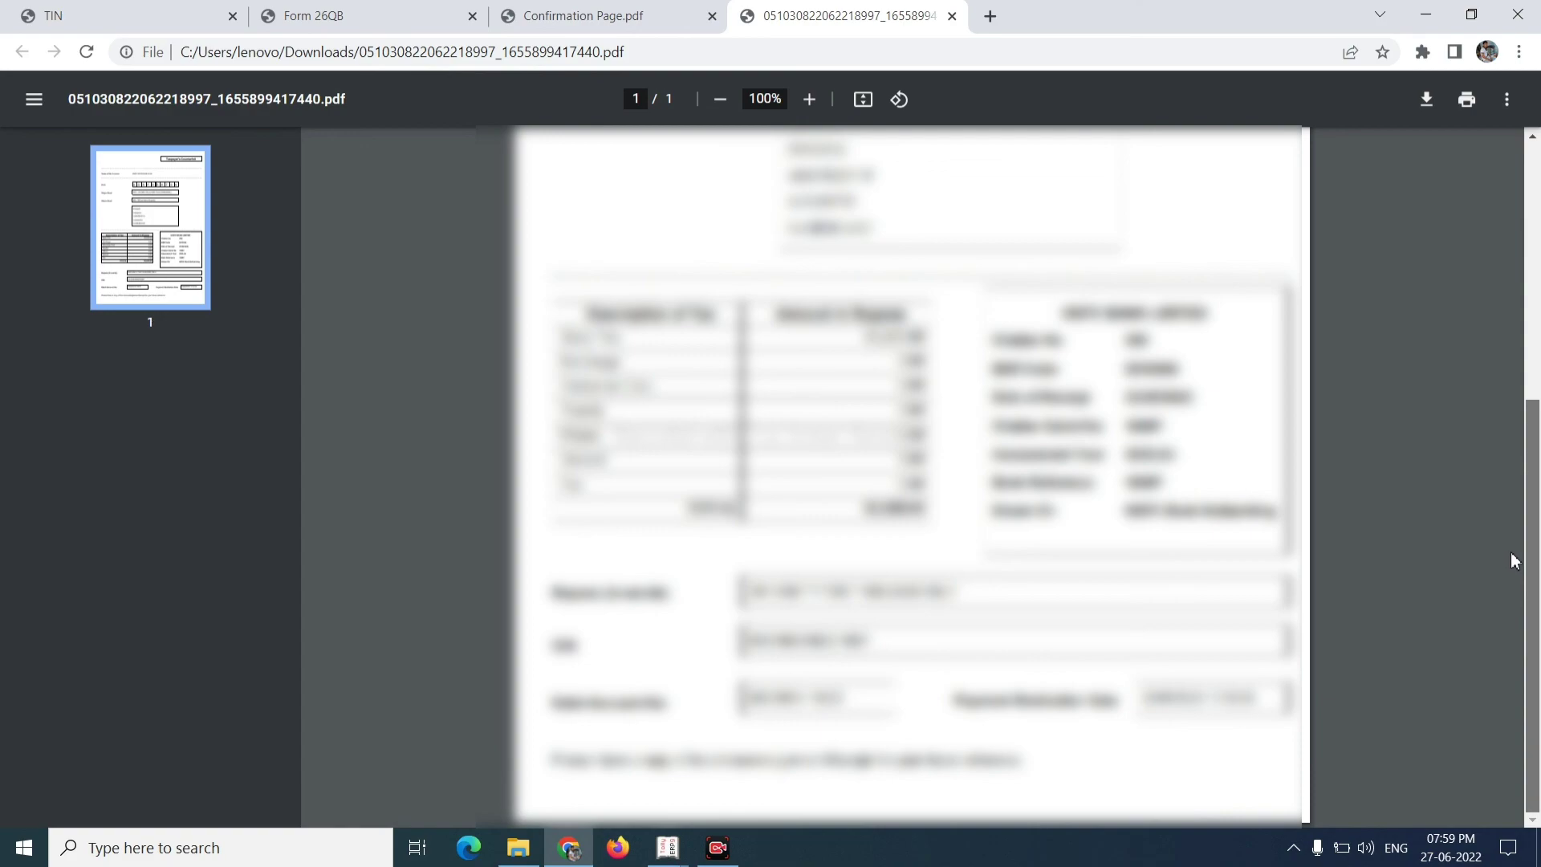
drag(1525, 545, 1523, 403)
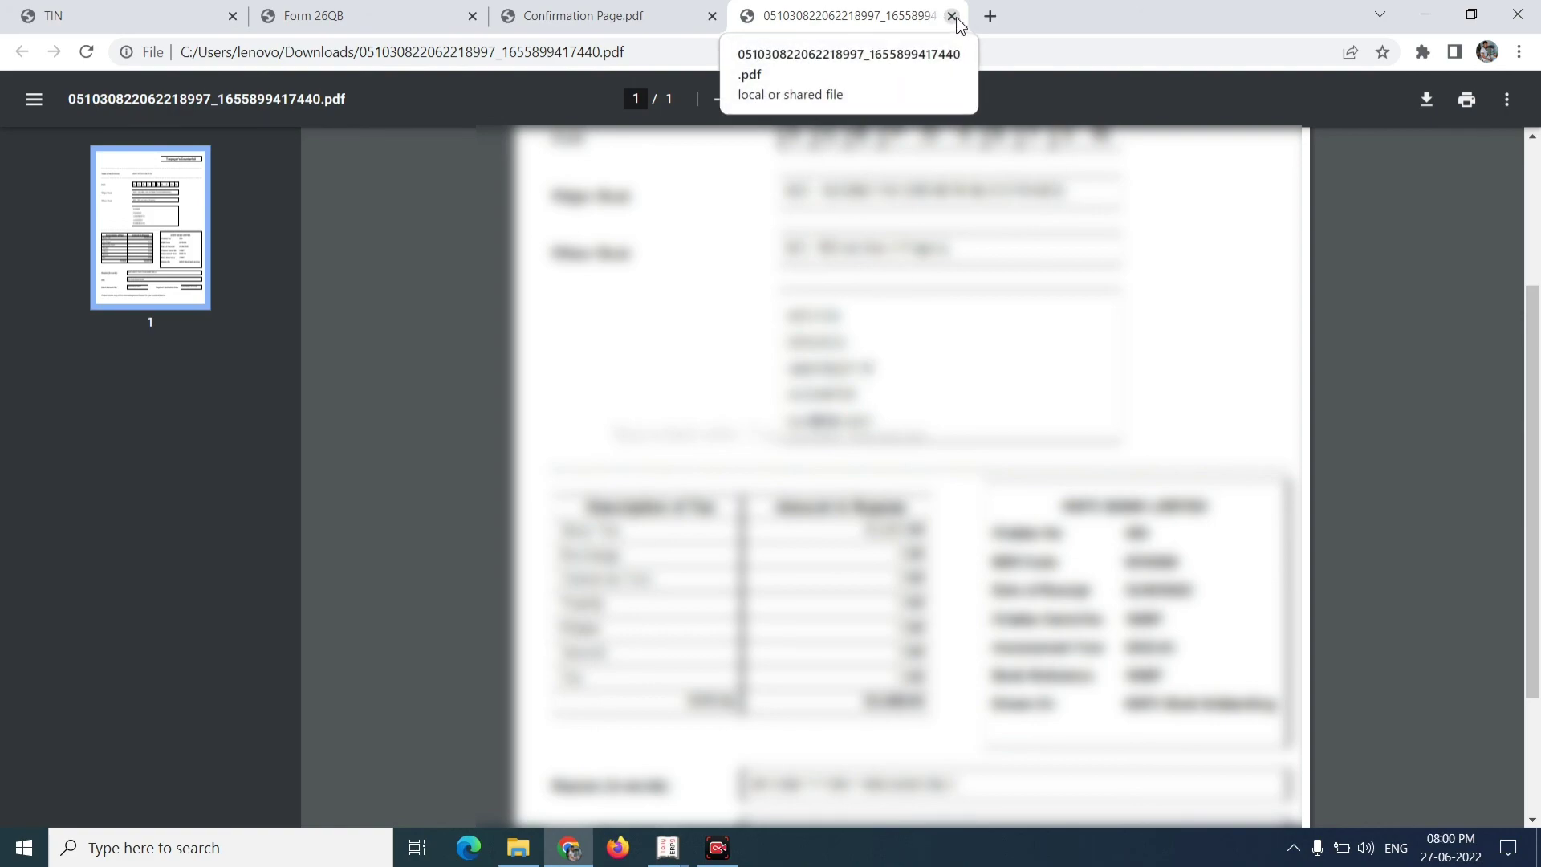
click(178, 12)
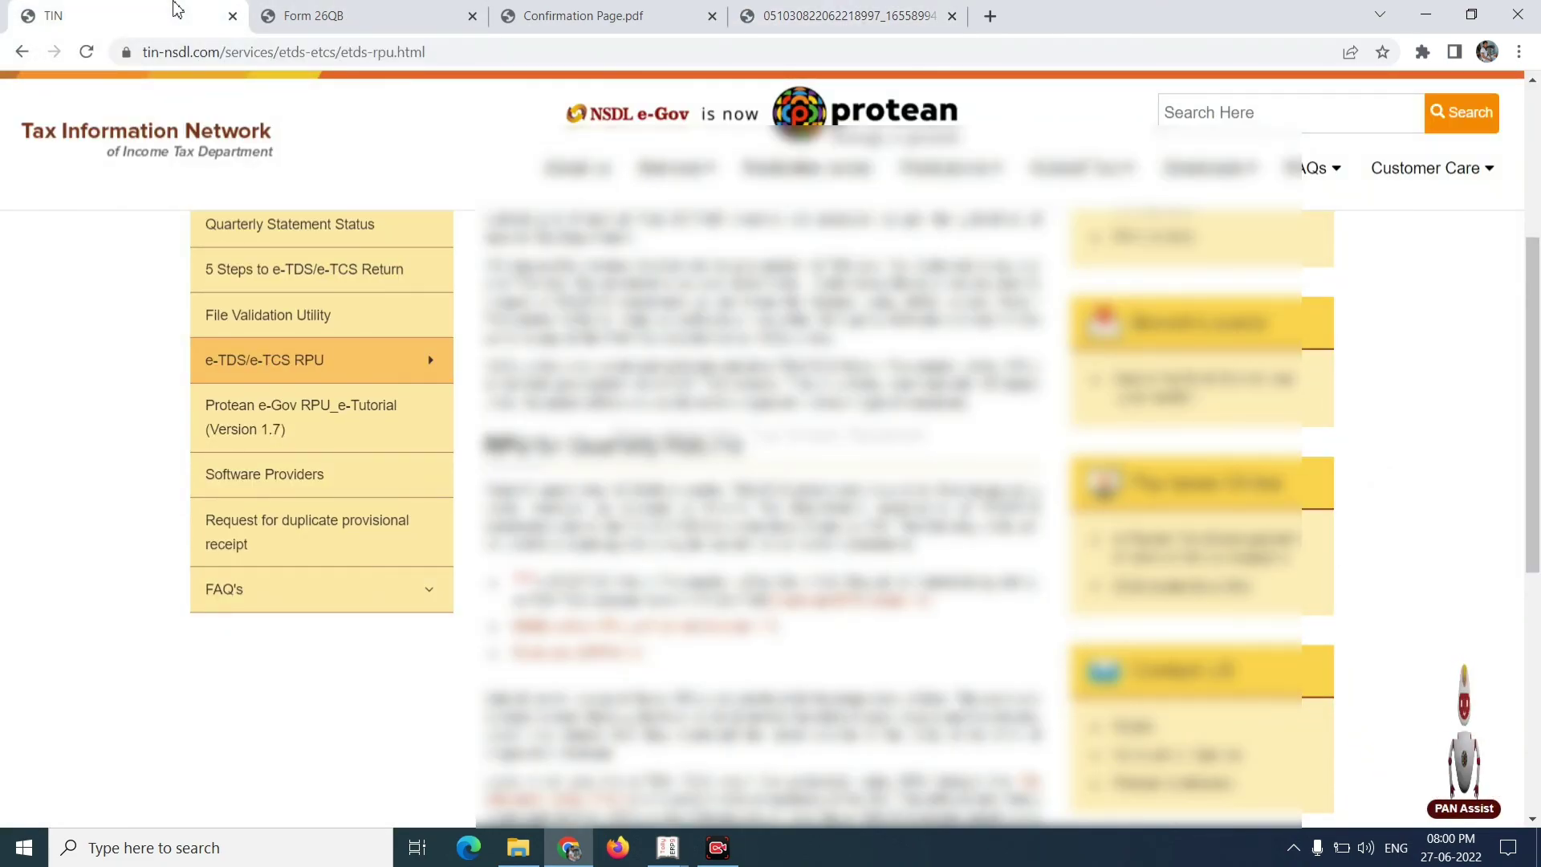